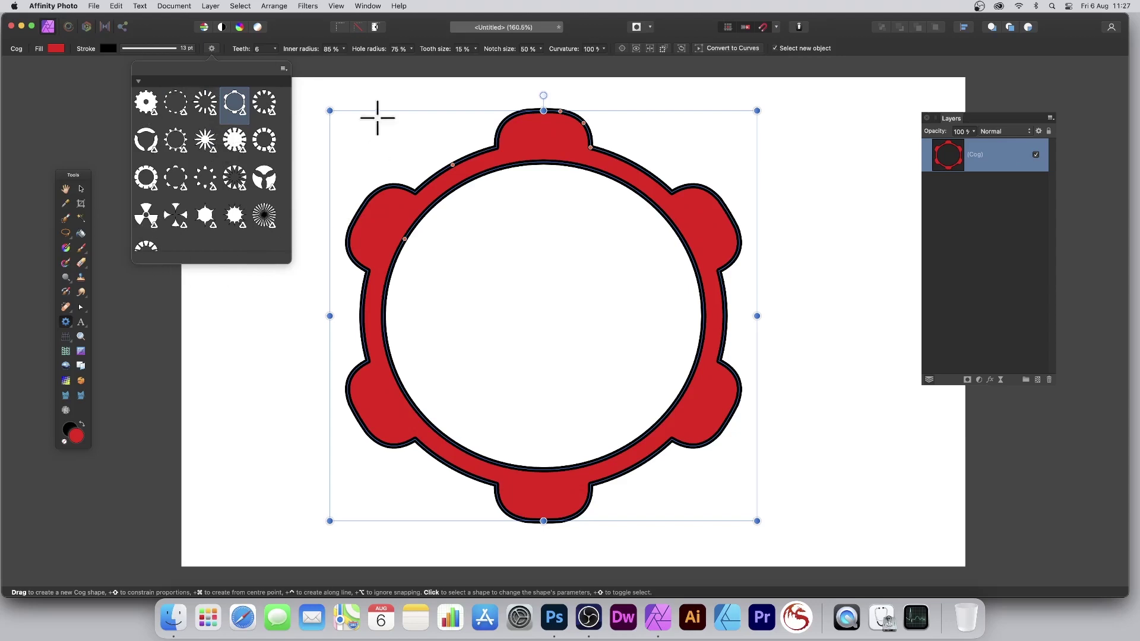
# Step: Delete the red six-tooth cog from the canvas
pyautogui.press('Delete')
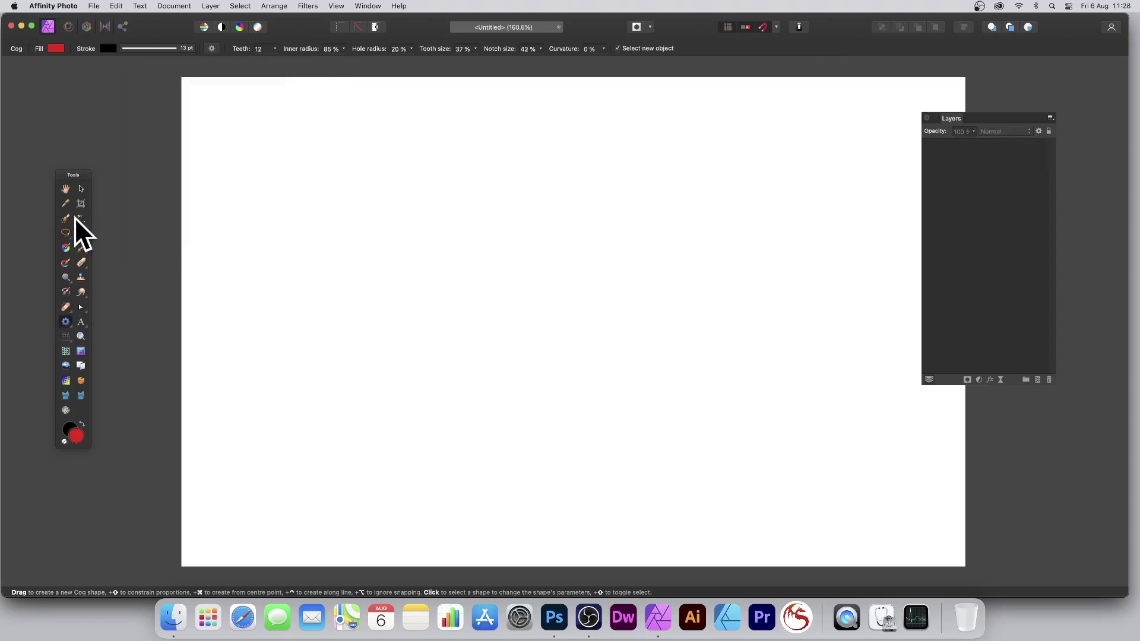
pyautogui.click(65, 321)
pyautogui.click(116, 324)
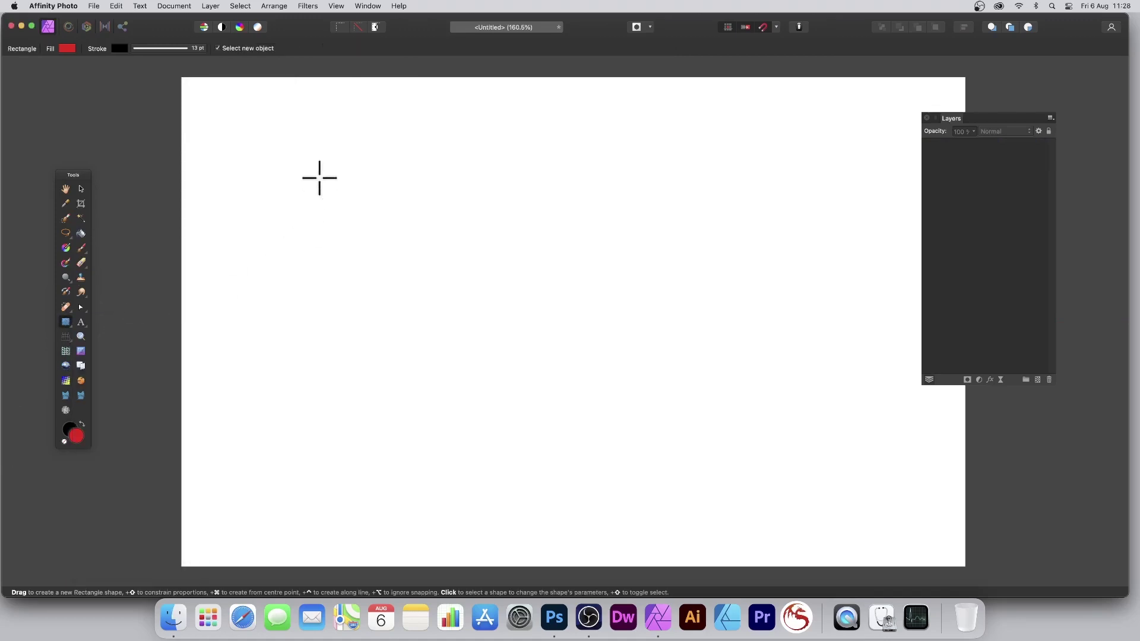
pyautogui.moveTo(250, 130); pyautogui.dragTo(682, 394)
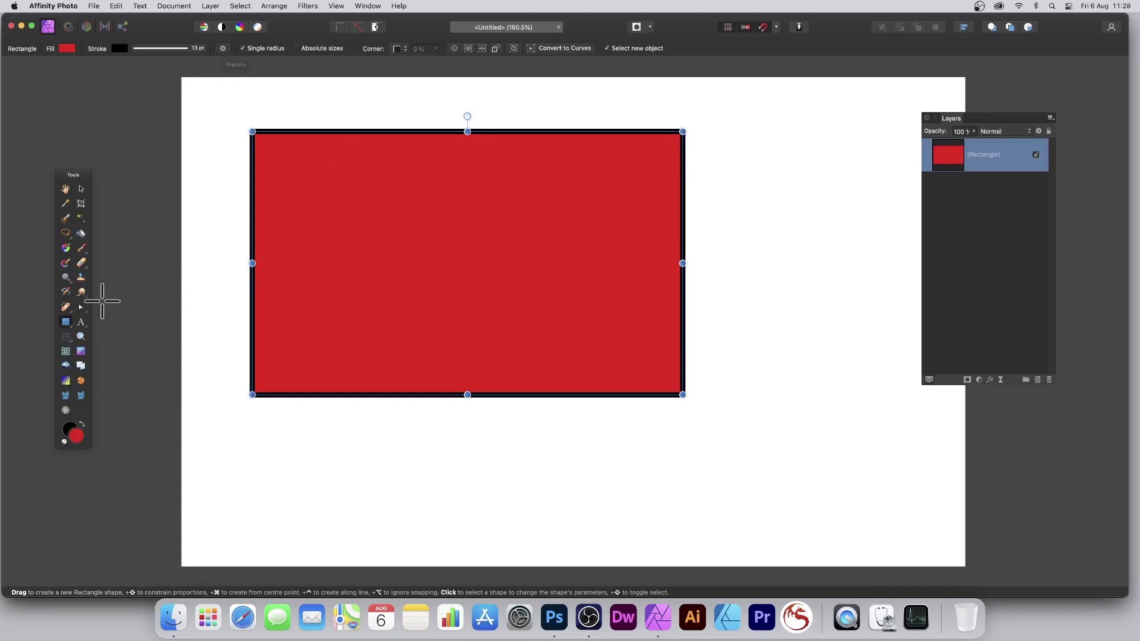
pyautogui.click(66, 321)
pyautogui.click(112, 337)
pyautogui.moveTo(189, 162); pyautogui.dragTo(506, 477)
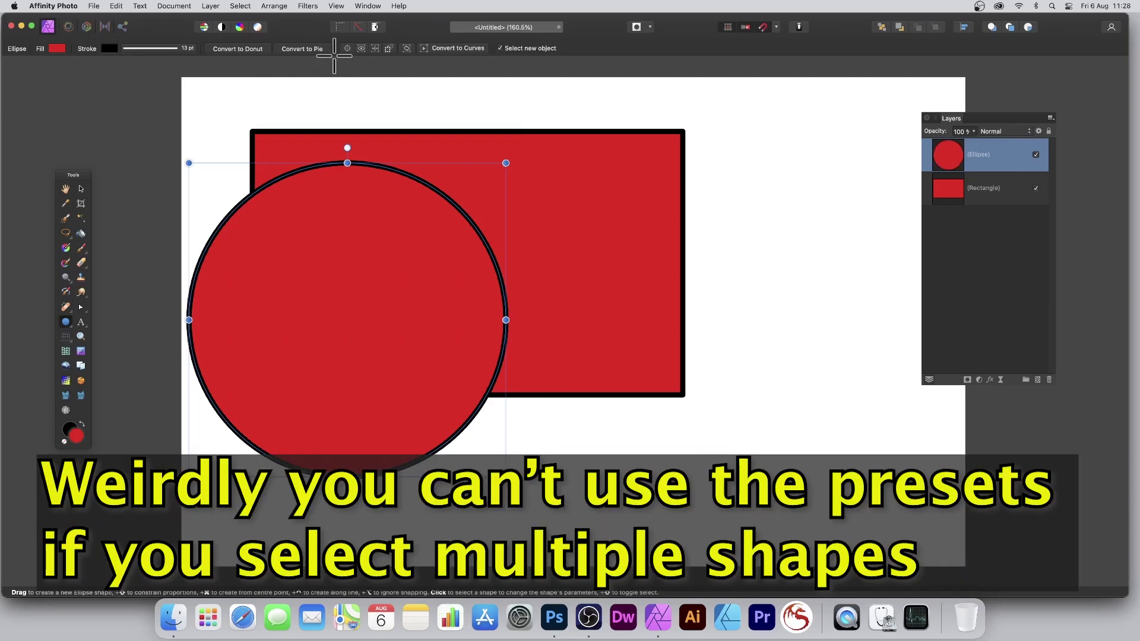
pyautogui.press('super+z')
pyautogui.press('super+z')
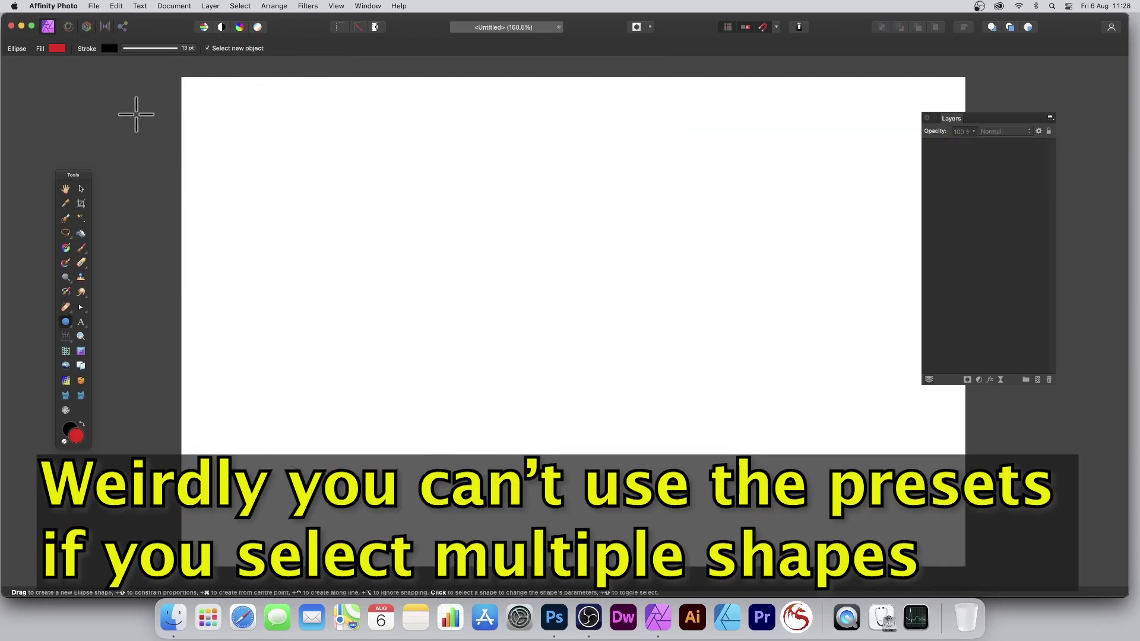
# Step: Draw a tall diamond in the middle of the canvas and set its mid point to 73%
pyautogui.click(65, 322)
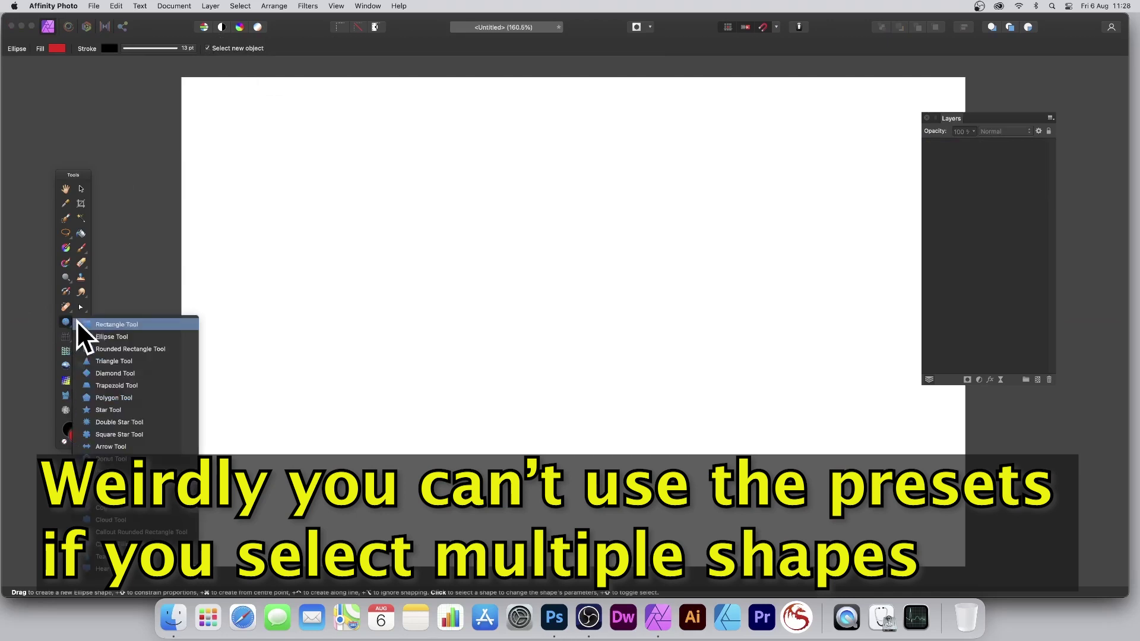
pyautogui.click(115, 373)
pyautogui.moveTo(370, 107); pyautogui.dragTo(638, 483)
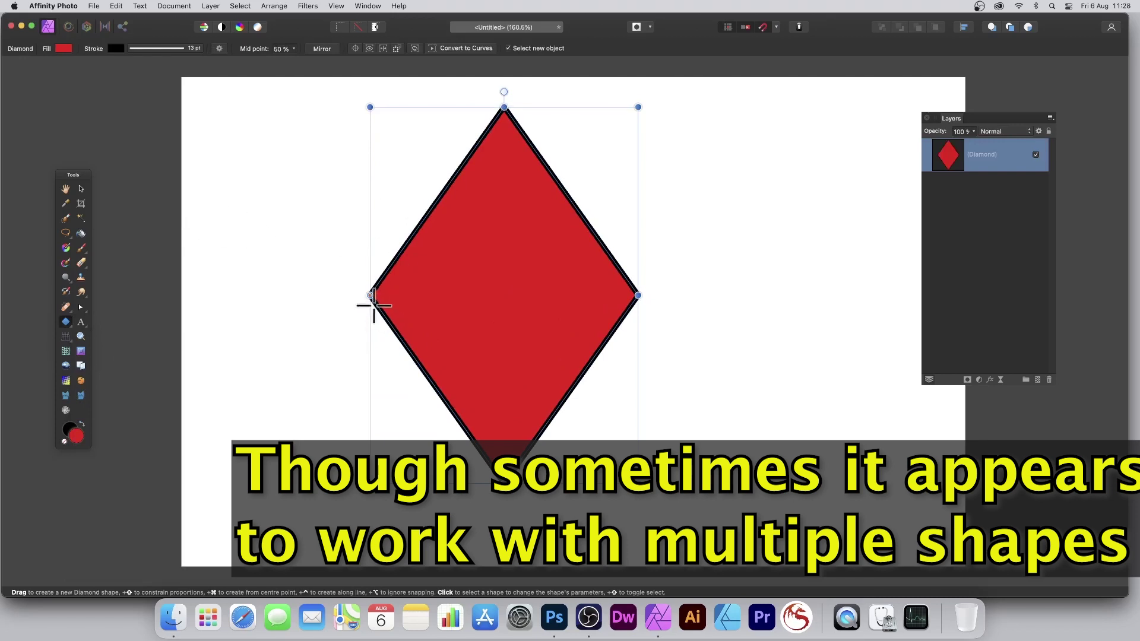
pyautogui.click(294, 48)
pyautogui.moveTo(293, 58)
pyautogui.mouseDown()
pyautogui.moveTo(280, 54)
pyautogui.moveTo(333, 60)
pyautogui.moveTo(311, 60)
pyautogui.mouseUp()
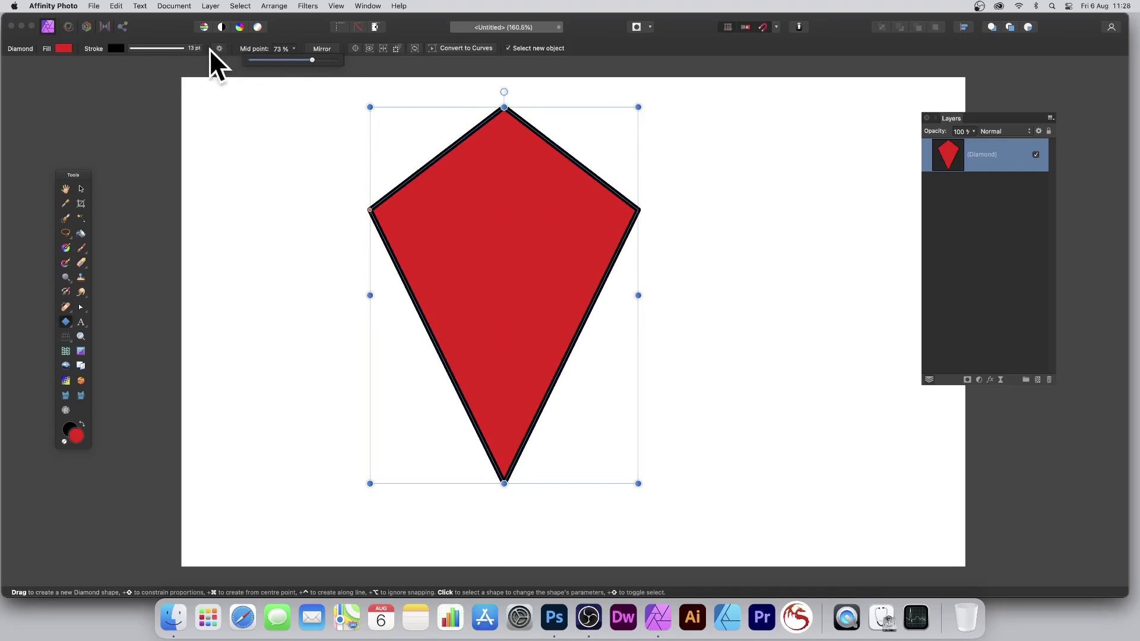
# Step: Save the modified diamond as a new preset named "Diamond 1" with the category left at <None>
pyautogui.click(220, 50)
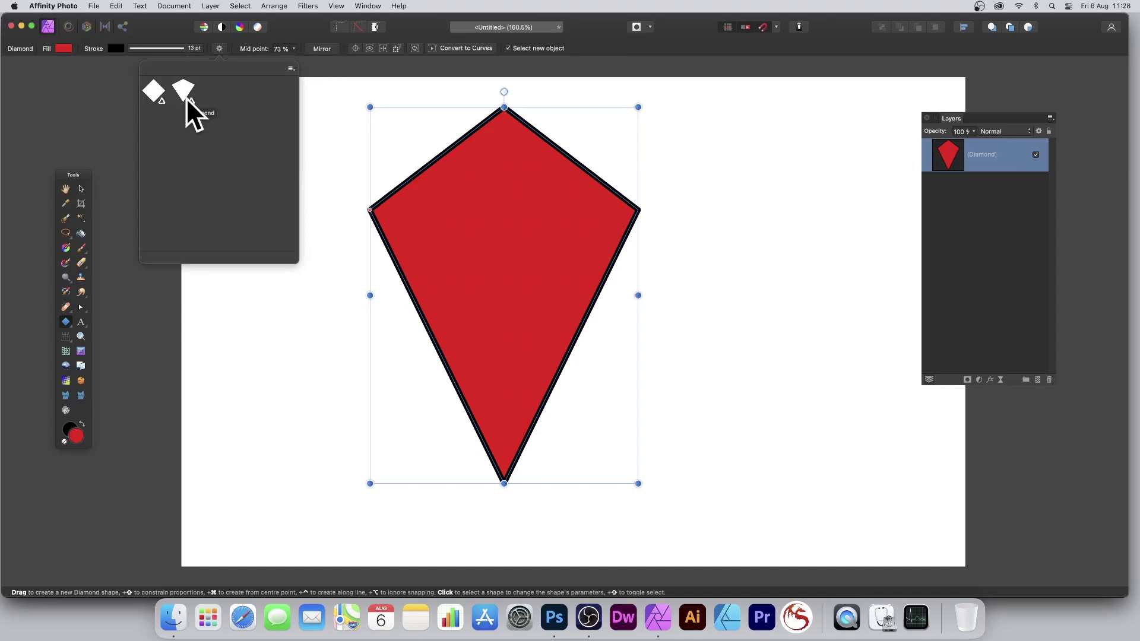
pyautogui.click(292, 70)
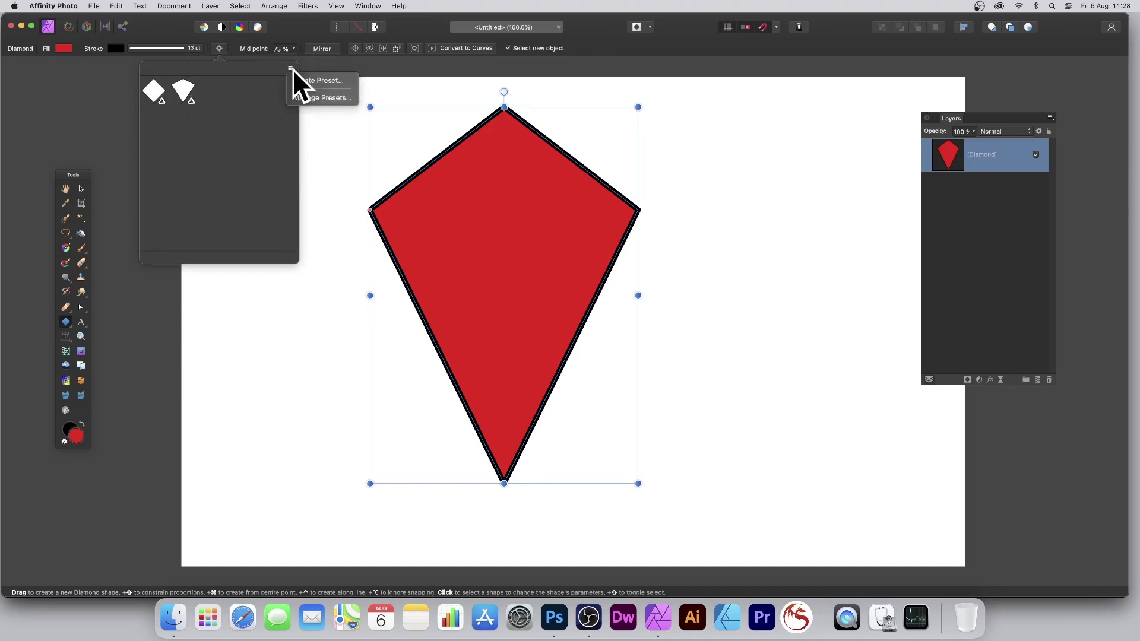
pyautogui.click(329, 81)
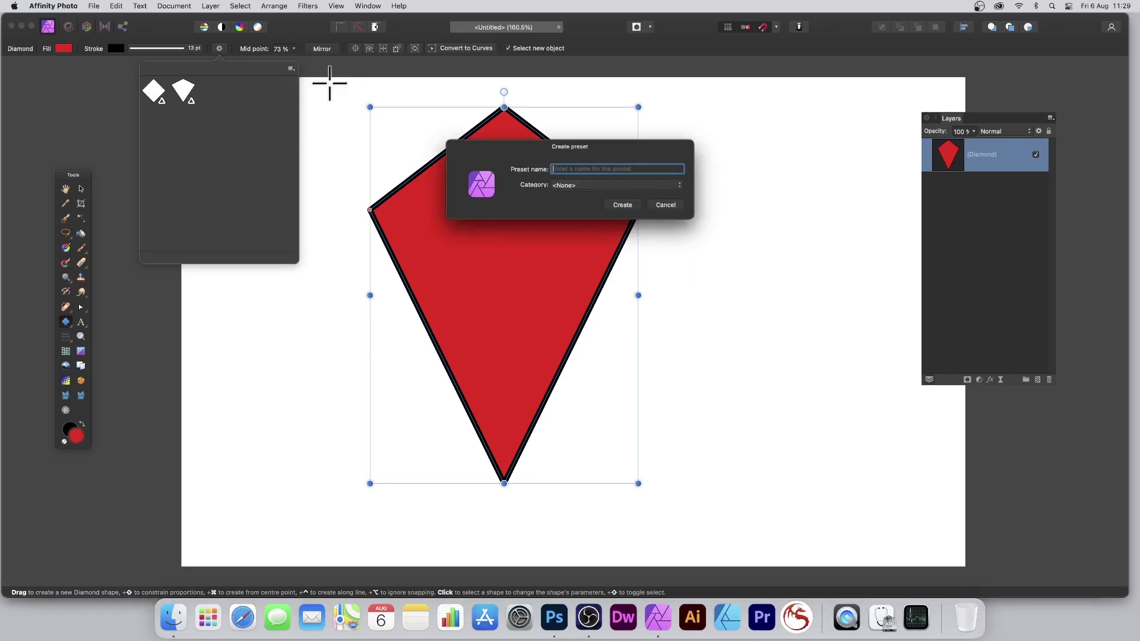
pyautogui.write('Diamond')
pyautogui.write('1')
pyautogui.click(598, 184)
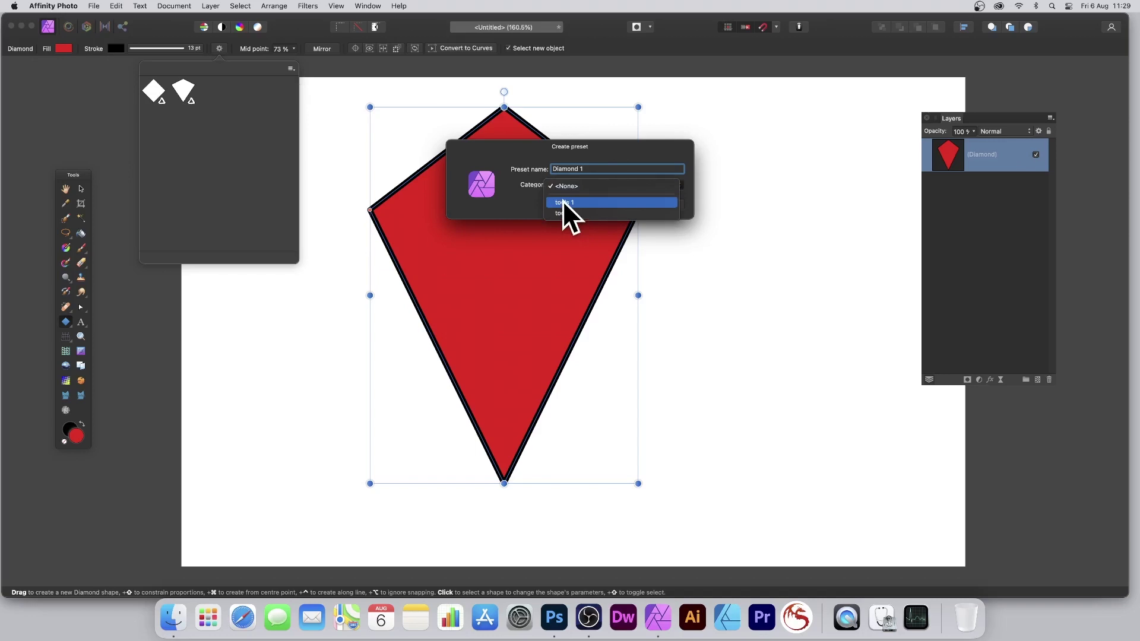
pyautogui.click(594, 185)
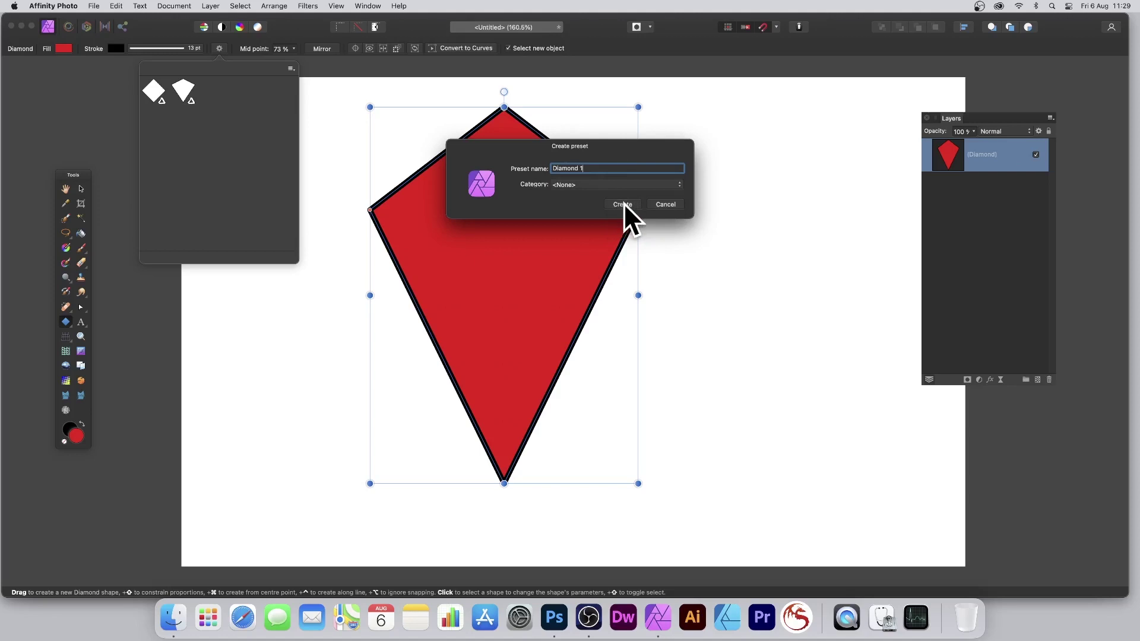
pyautogui.click(622, 204)
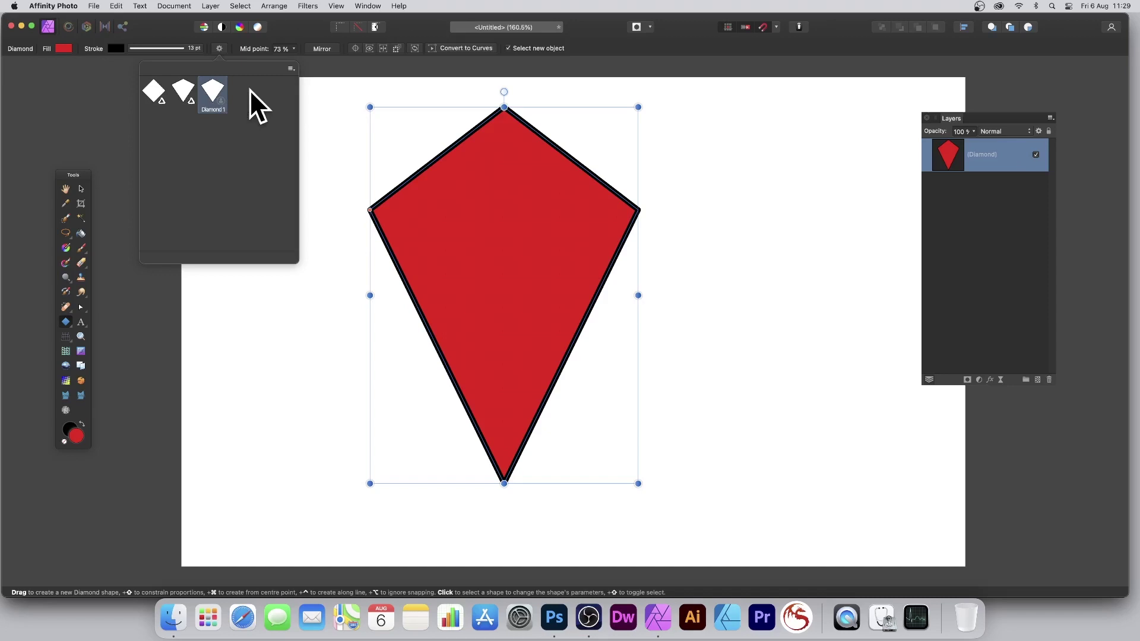
# Step: Apply the built-in symmetrical preset to the diamond, followed by the built-in kite-shaped preset
pyautogui.click(157, 91)
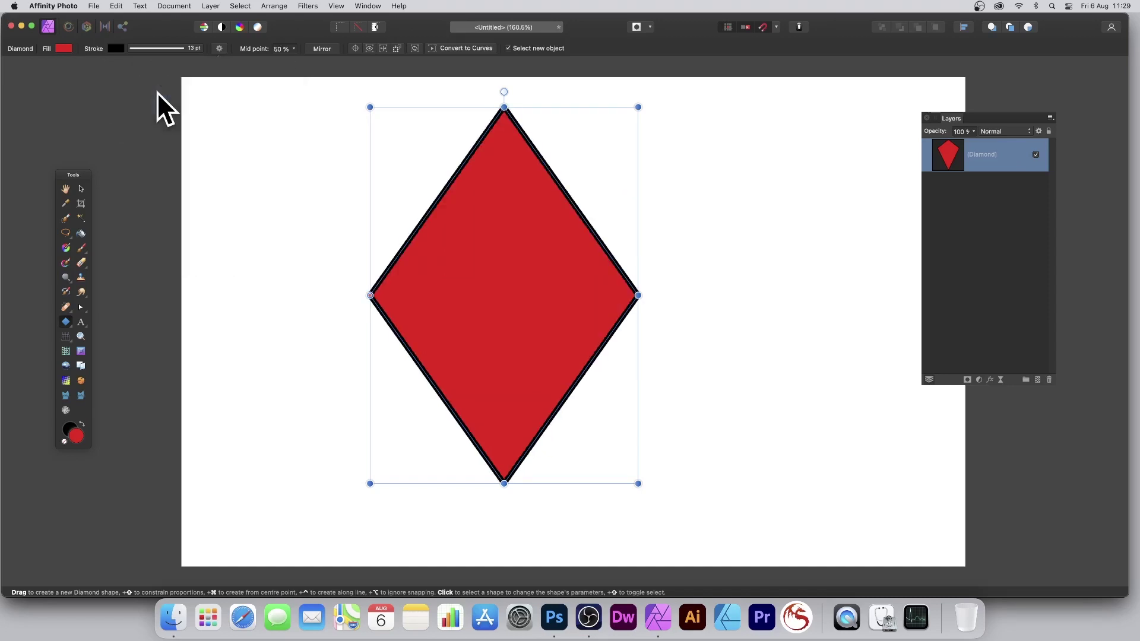
pyautogui.click(219, 50)
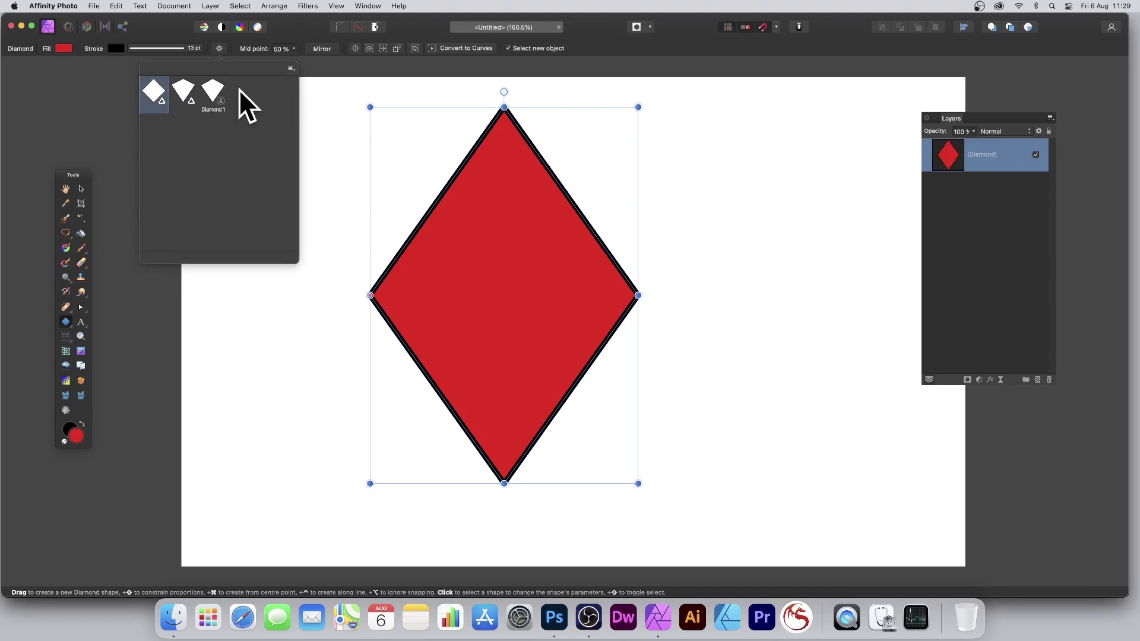
pyautogui.click(181, 90)
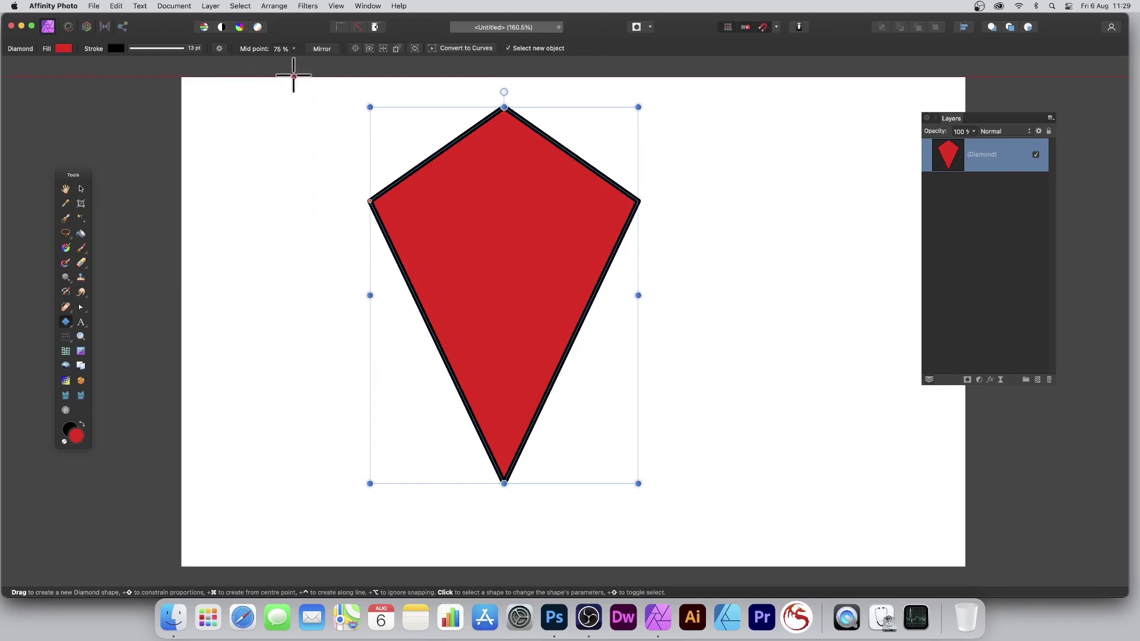
# Step: Delete the diamond and draw a large cog in the middle of the canvas
pyautogui.press('Delete')
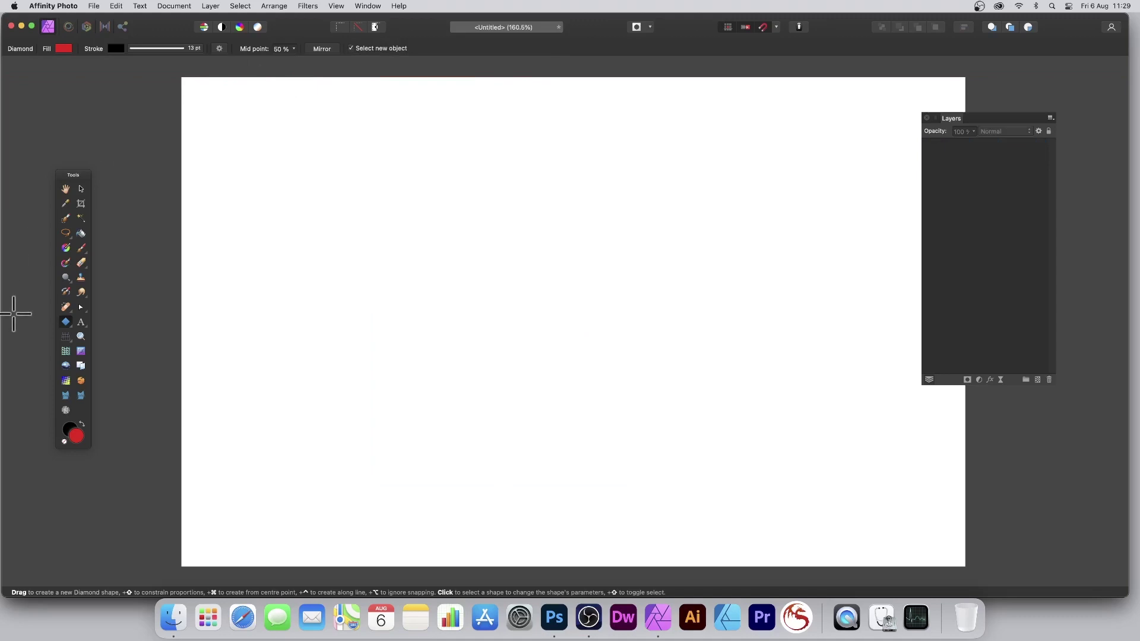
pyautogui.click(69, 322)
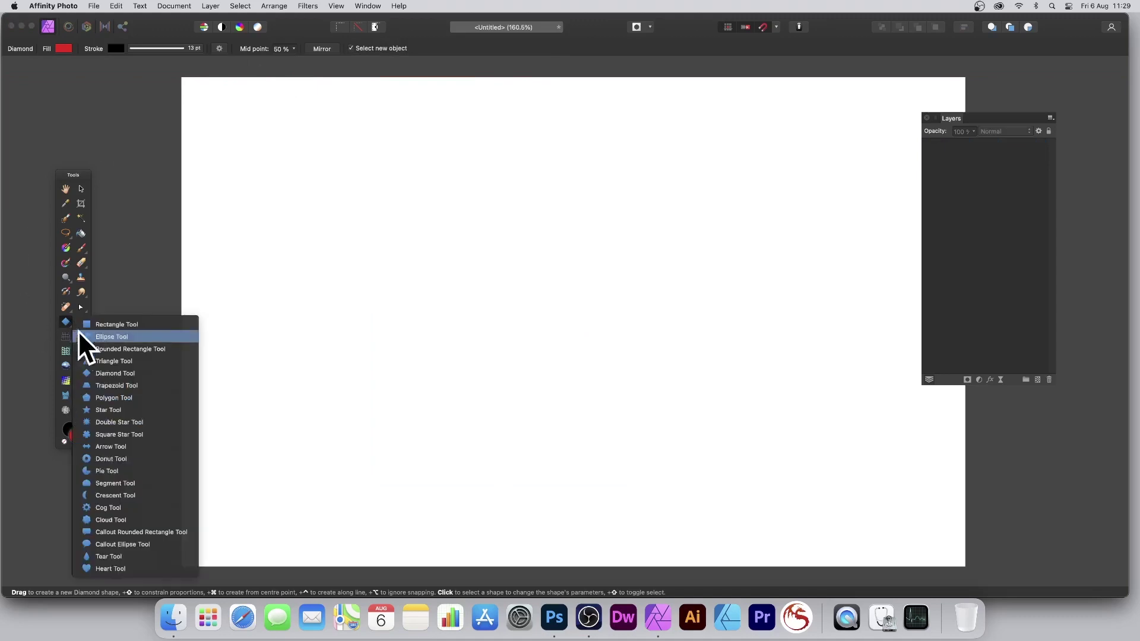
pyautogui.click(126, 508)
pyautogui.moveTo(352, 122); pyautogui.dragTo(745, 516)
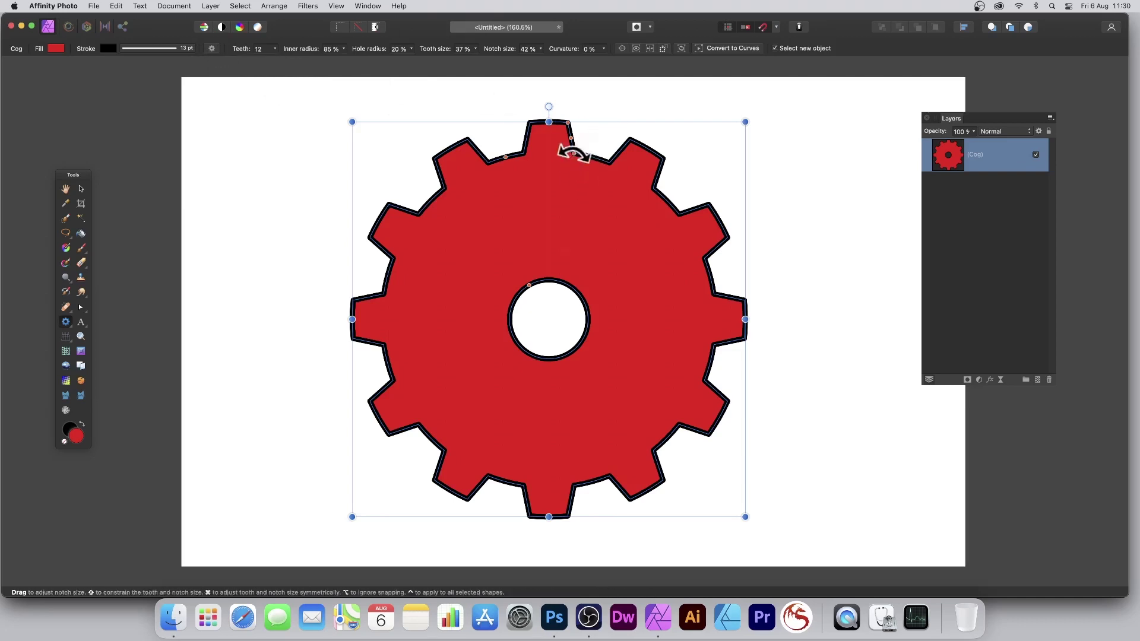
# Step: Set the cog's notch size to 84% and its number of teeth to 38
pyautogui.moveTo(573, 153)
pyautogui.mouseDown()
pyautogui.moveTo(601, 158)
pyautogui.moveTo(561, 153)
pyautogui.mouseUp()
pyautogui.click(540, 48)
pyautogui.moveTo(543, 58)
pyautogui.mouseDown()
pyautogui.moveTo(519, 58)
pyautogui.moveTo(549, 60)
pyautogui.mouseUp()
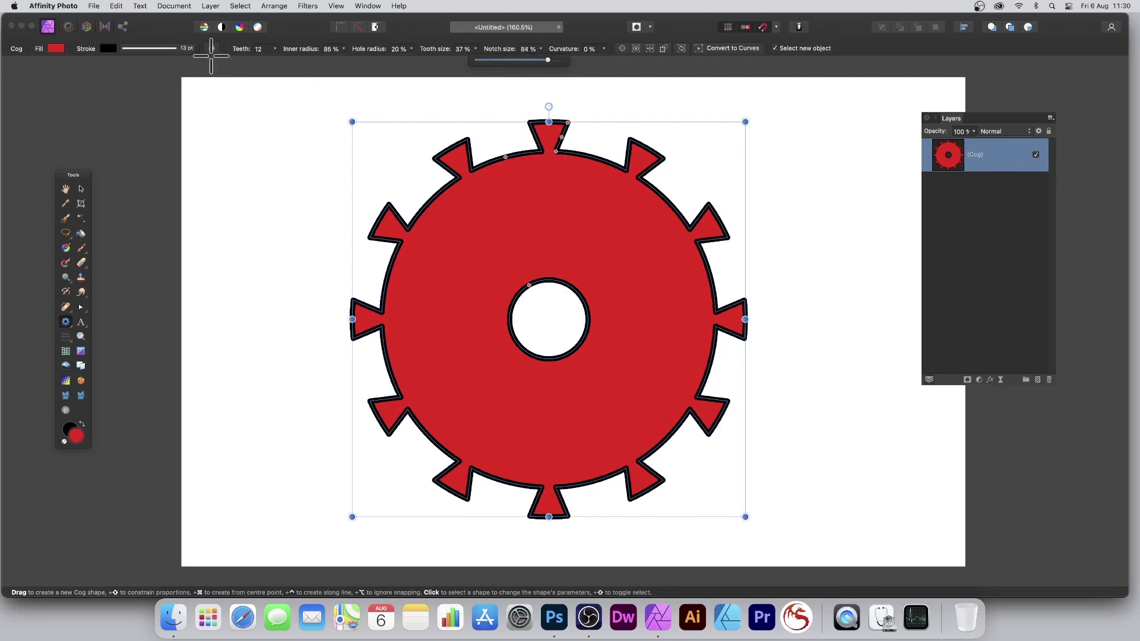
pyautogui.click(274, 49)
pyautogui.moveTo(276, 60); pyautogui.dragTo(322, 59)
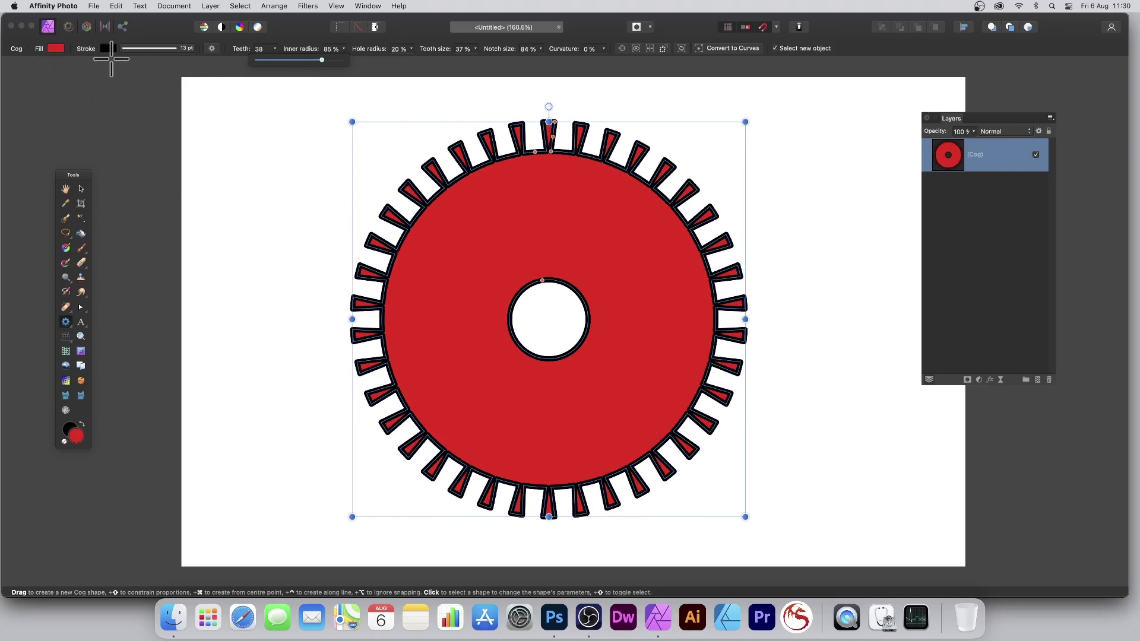
# Step: Save the modified cog as a new preset named "lots of cogs" with the category left at <None>
pyautogui.click(212, 48)
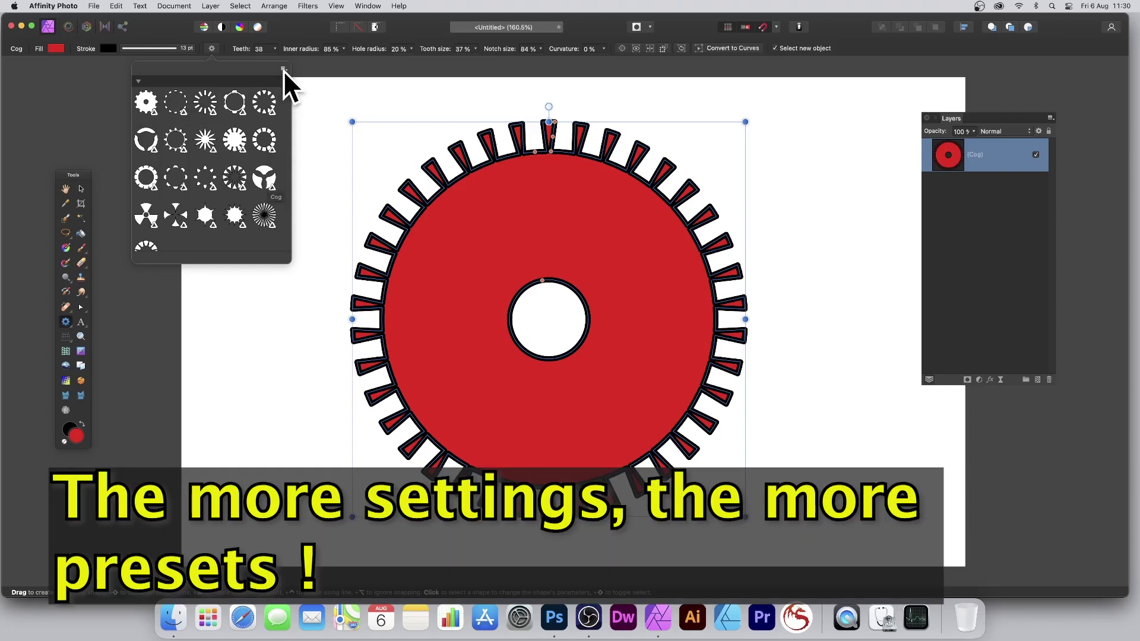
pyautogui.click(285, 69)
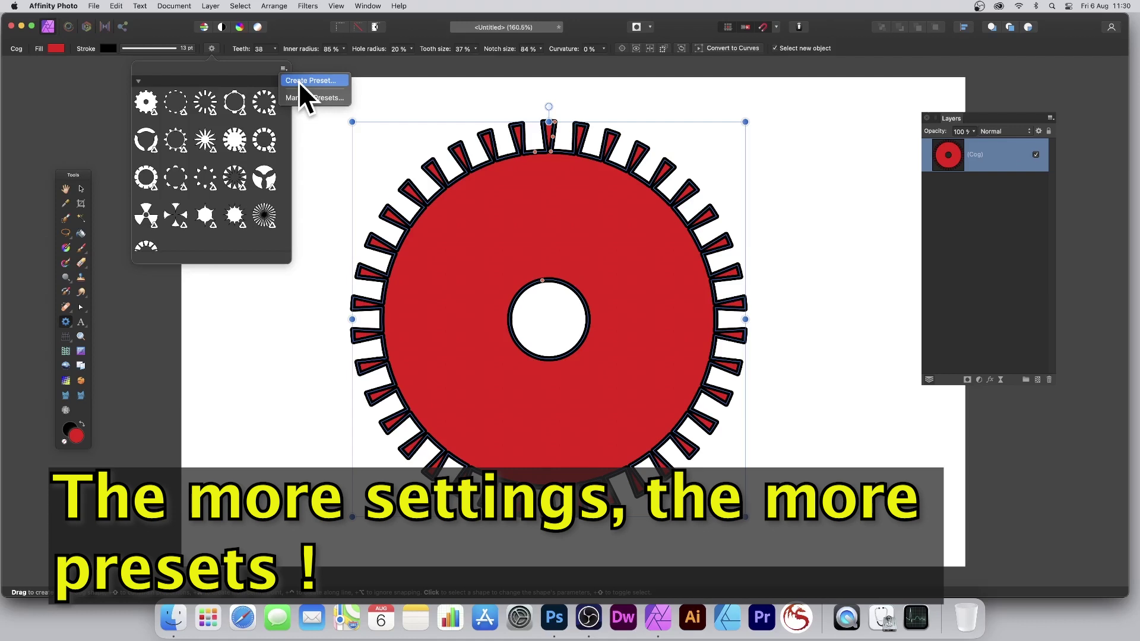
pyautogui.click(298, 81)
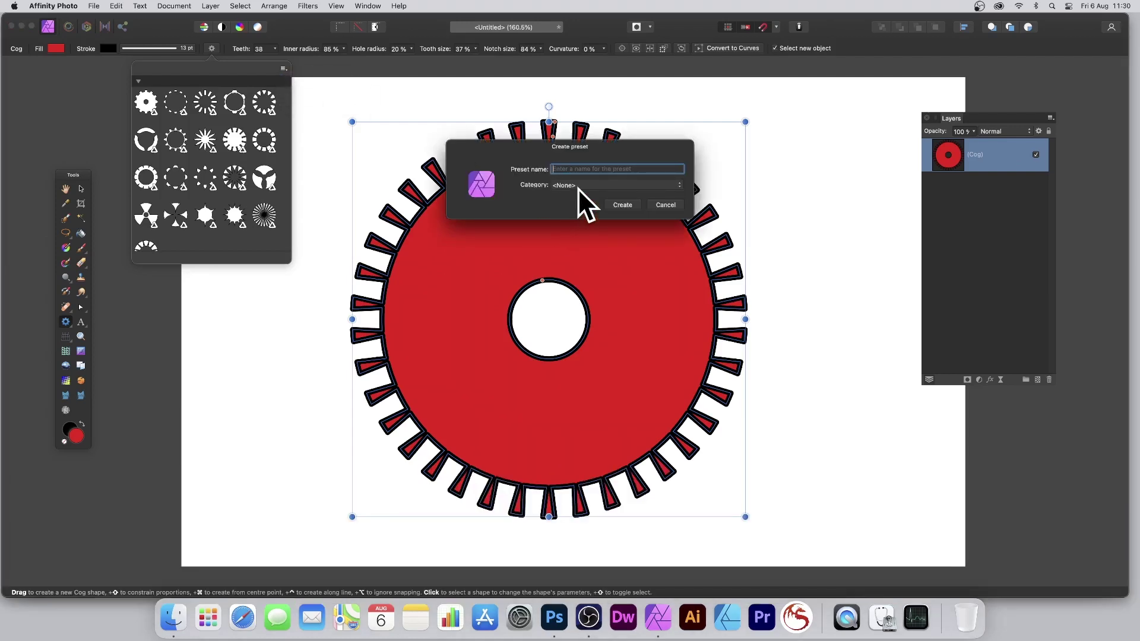
pyautogui.write('lots of cogs')
pyautogui.click(629, 183)
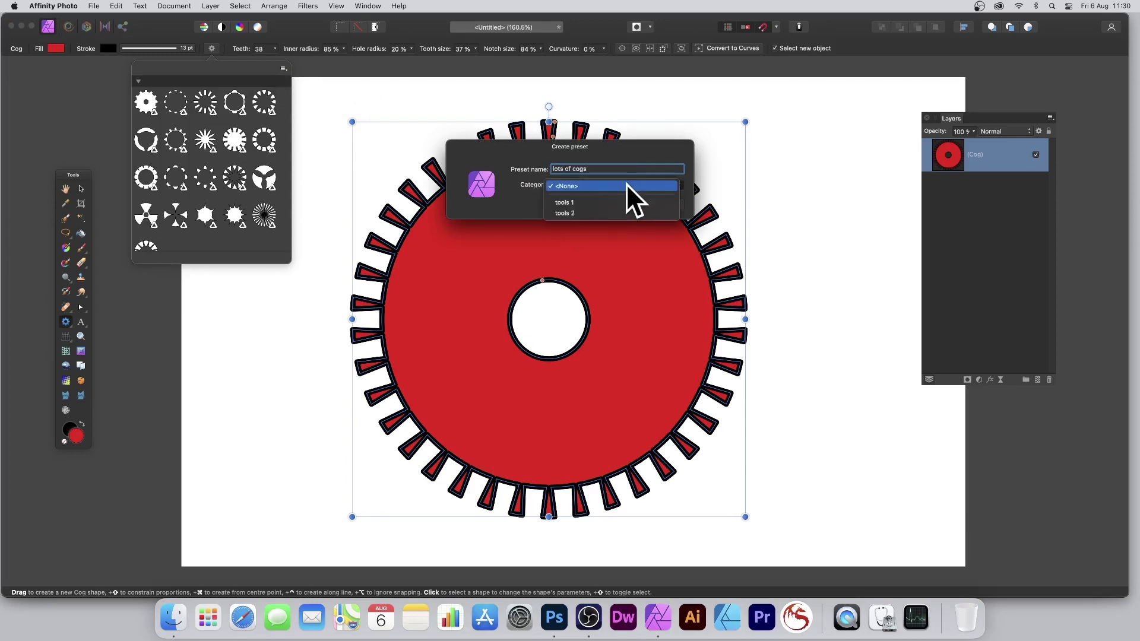
pyautogui.click(620, 162)
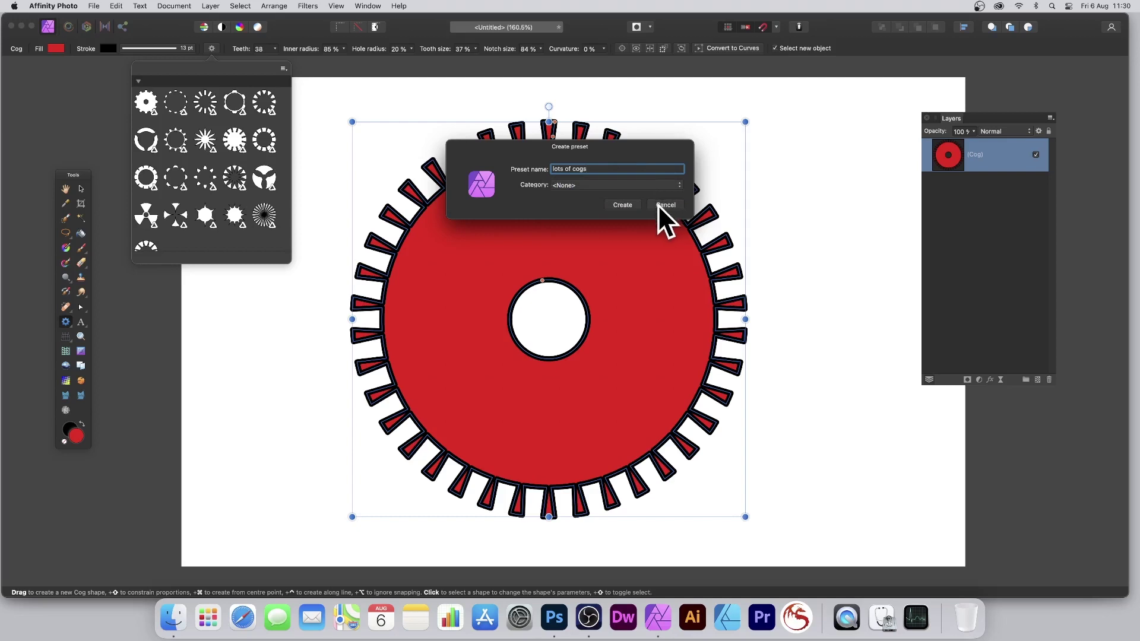
pyautogui.click(622, 205)
# Step: Apply the built-in 12-tooth gear preset to the cog, followed by the preset with a ring of separate teeth
pyautogui.scroll(-3, 199, 201)
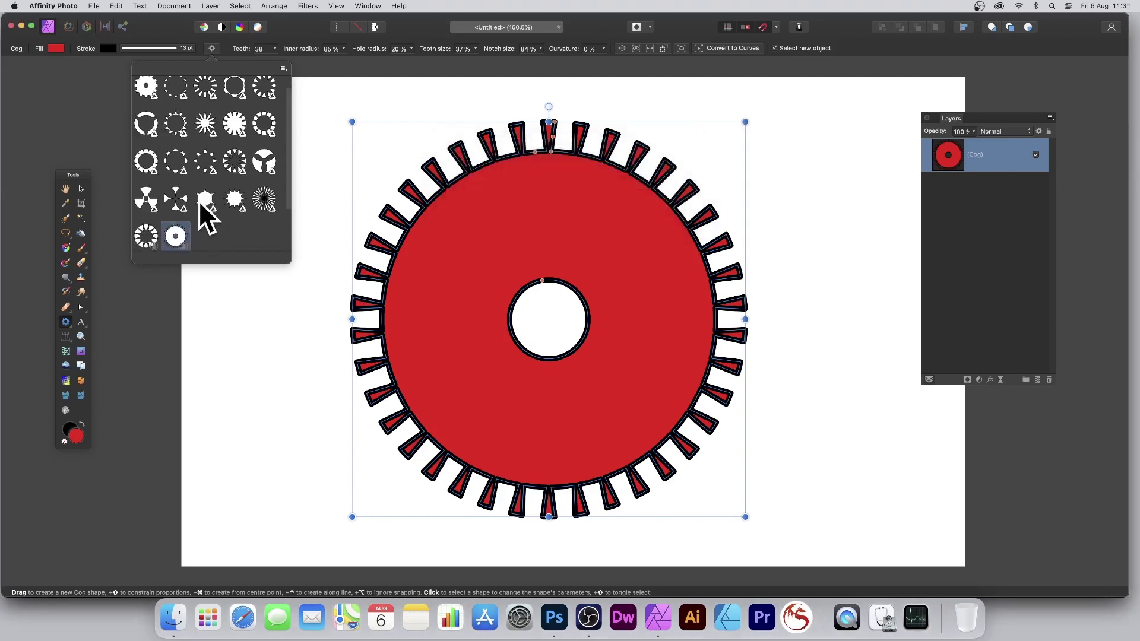
pyautogui.scroll(3, 192, 142)
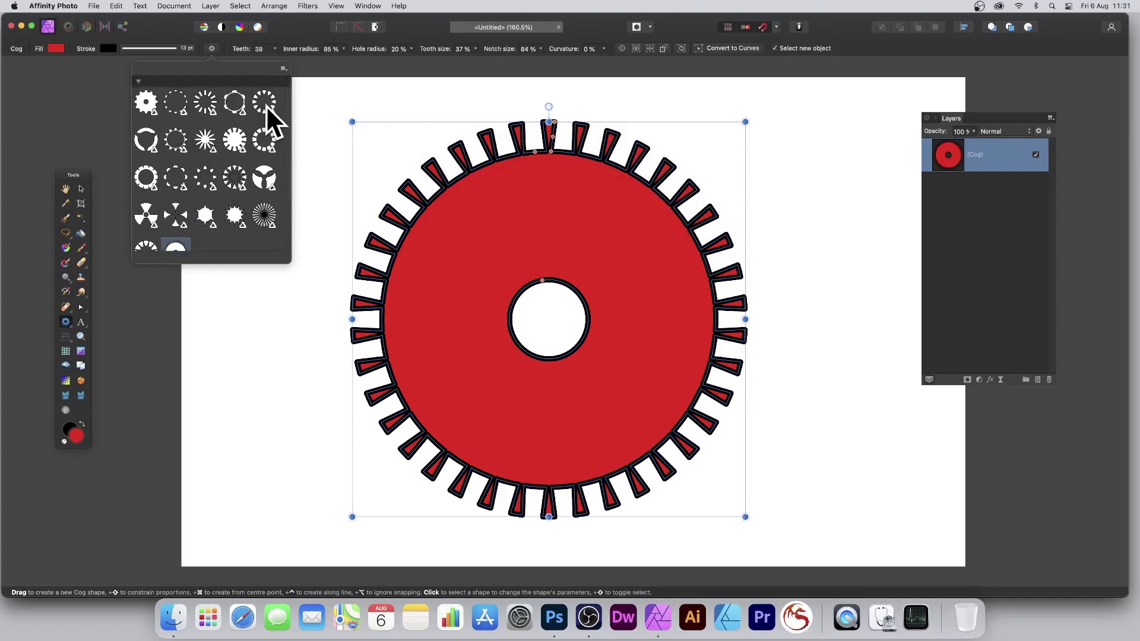
pyautogui.click(147, 103)
pyautogui.click(212, 48)
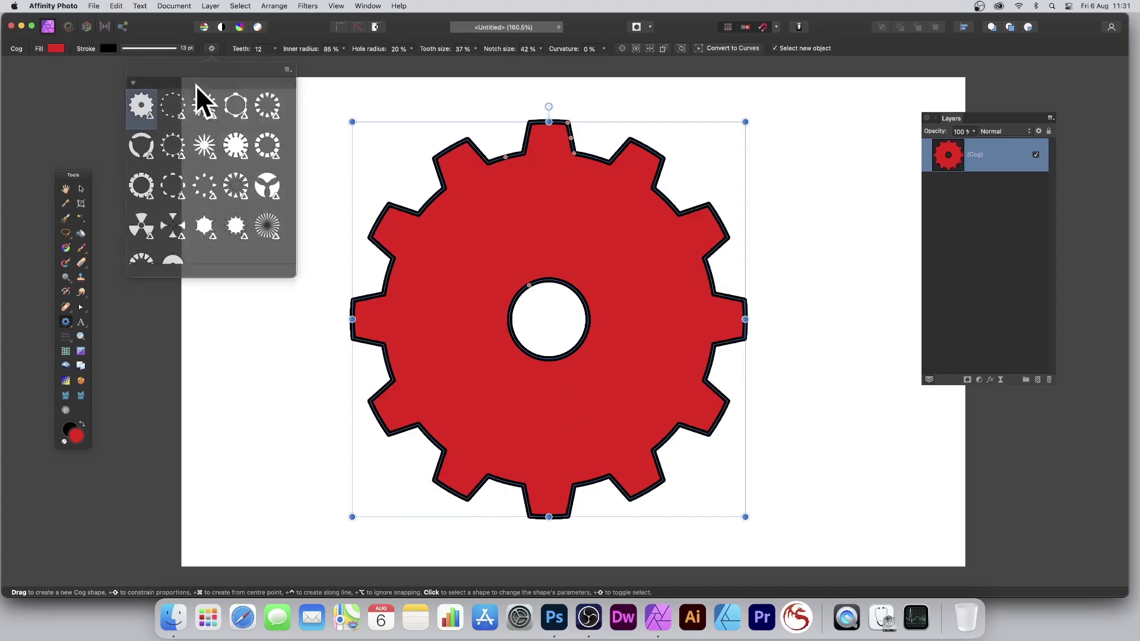
pyautogui.click(169, 100)
pyautogui.click(212, 48)
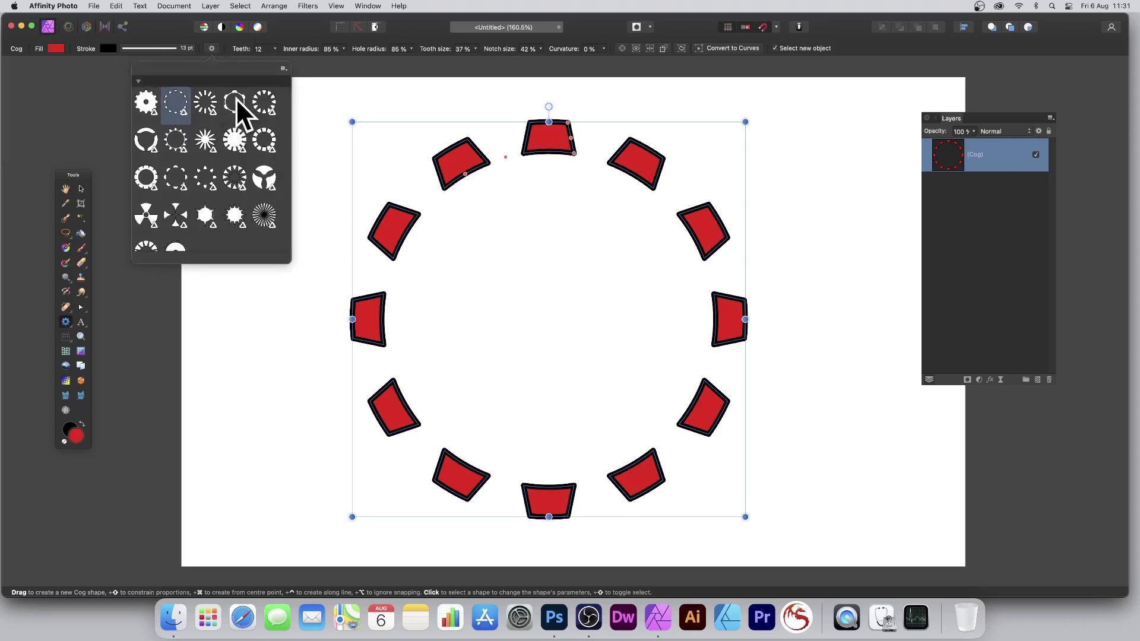
# Step: Apply the custom "amazo" preset to the cog
pyautogui.rightClick(236, 98)
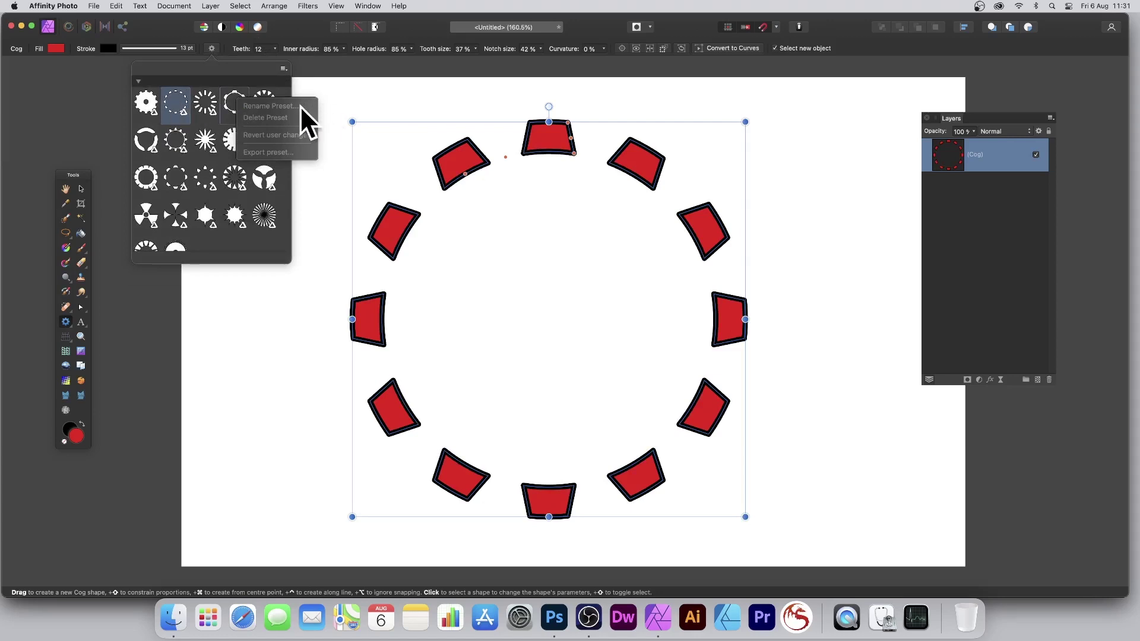
pyautogui.click(234, 230)
pyautogui.scroll(-3, 231, 213)
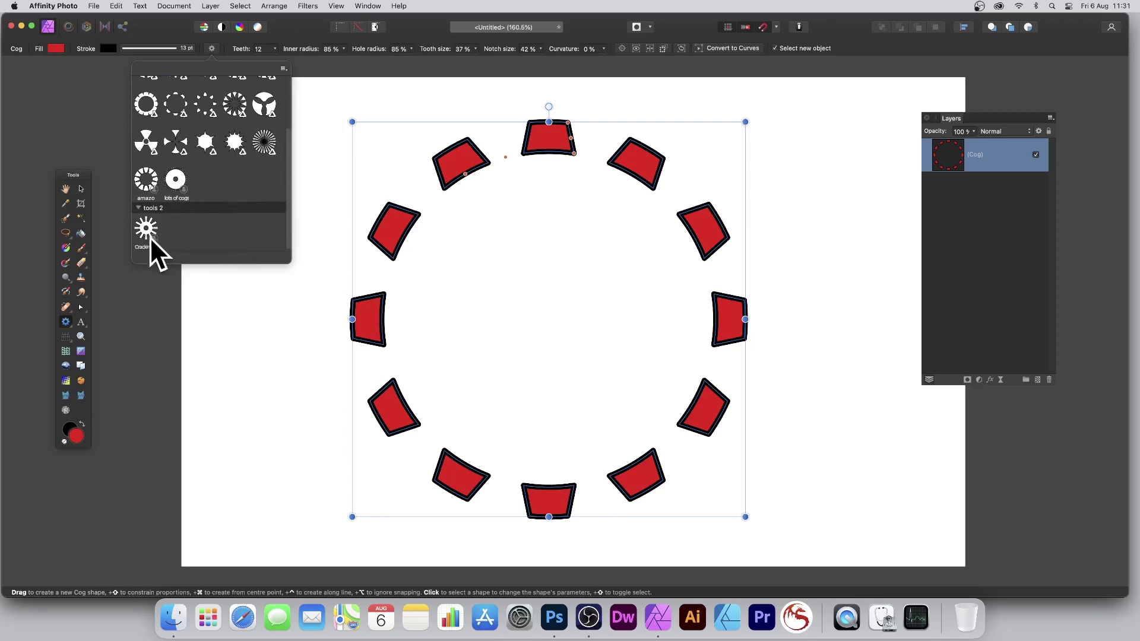
pyautogui.click(141, 176)
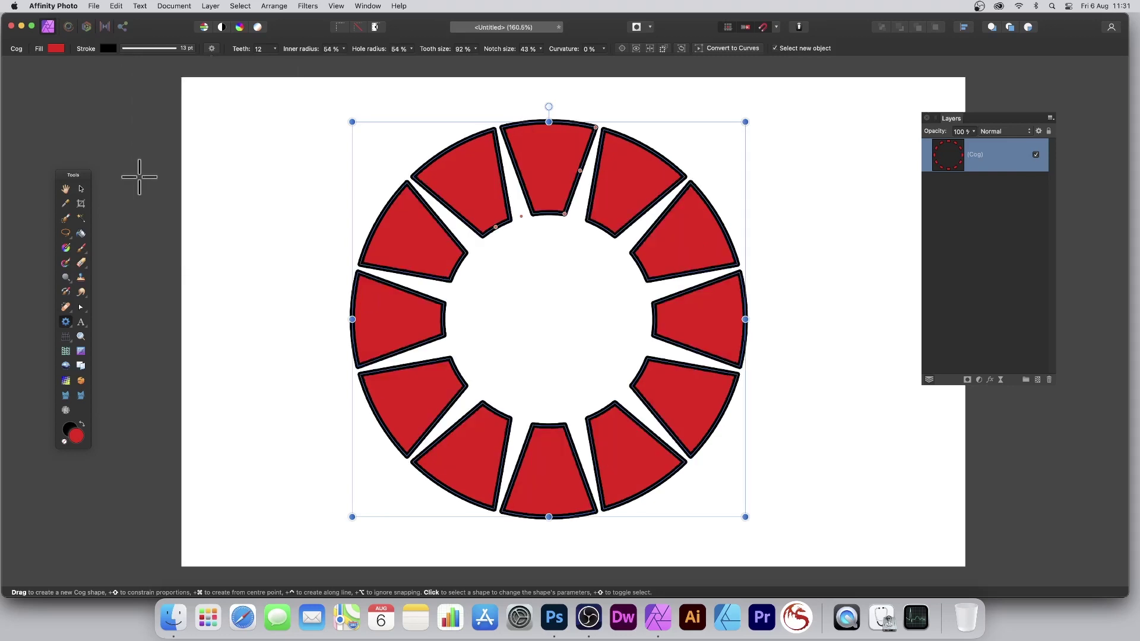
# Step: Check the management options of the selected custom cog preset, and apply the built-in preset with eight separate pointed teeth to the cog
pyautogui.click(209, 46)
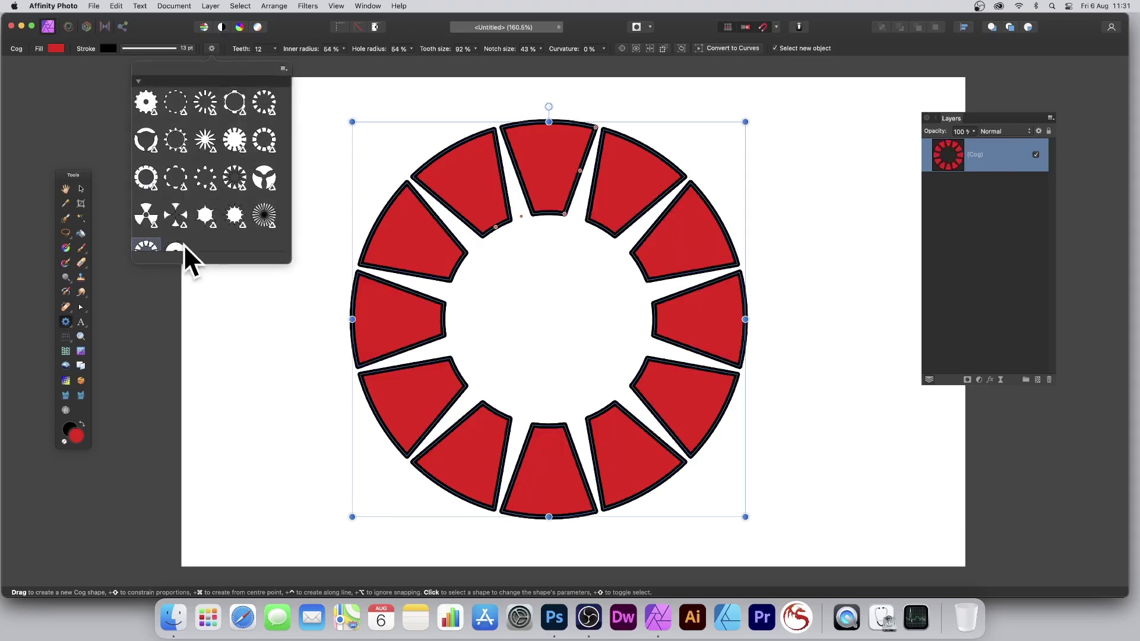
pyautogui.rightClick(145, 245)
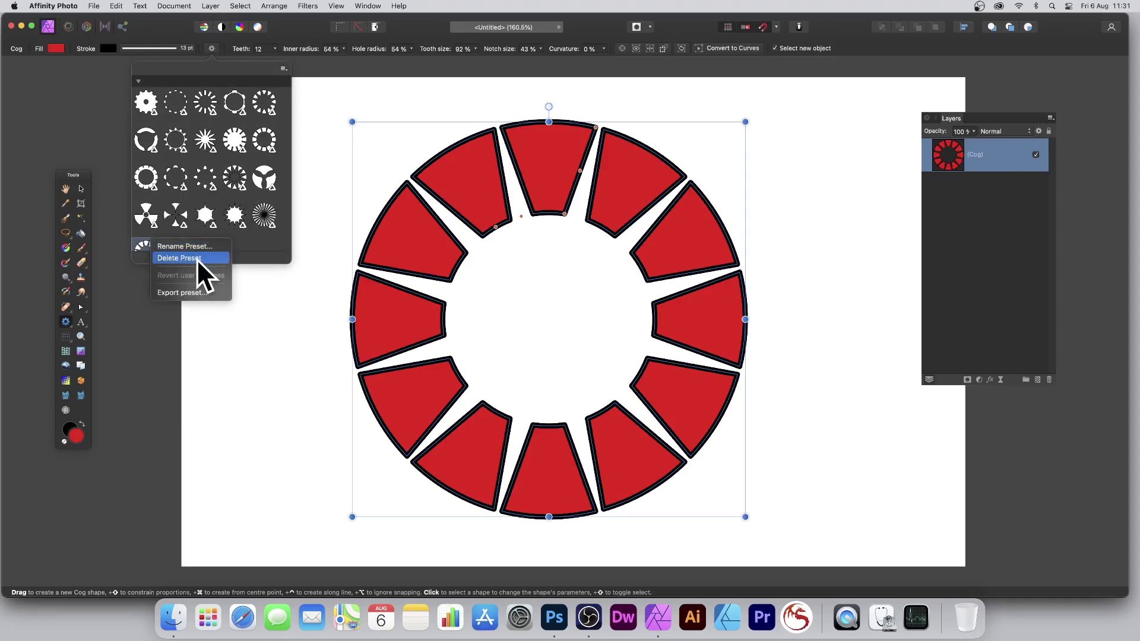
pyautogui.click(209, 179)
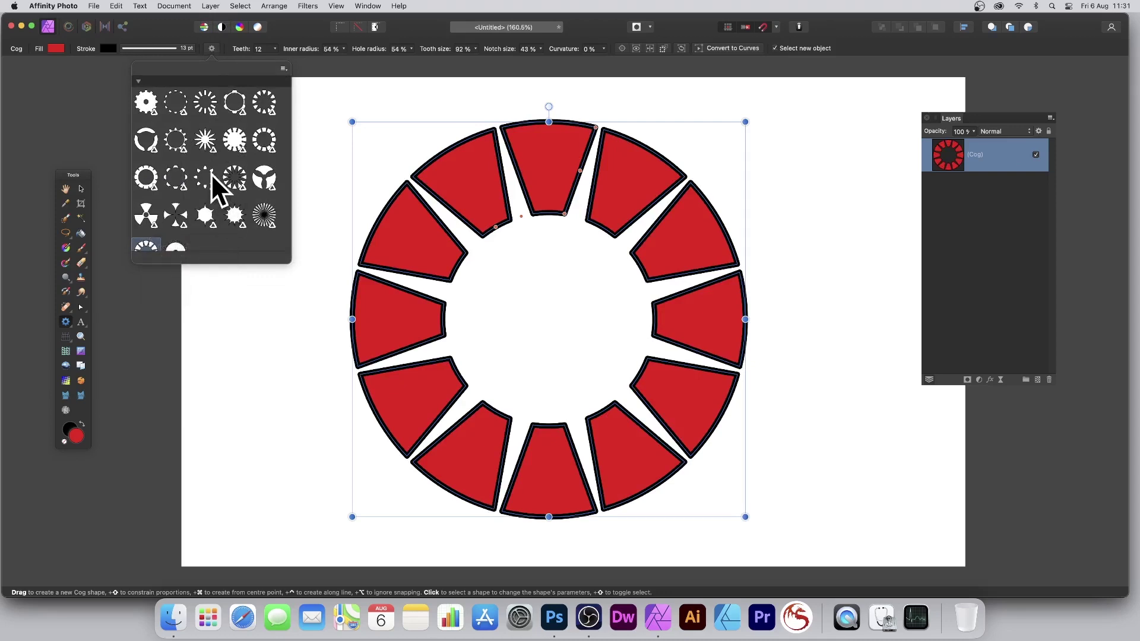
pyautogui.click(211, 174)
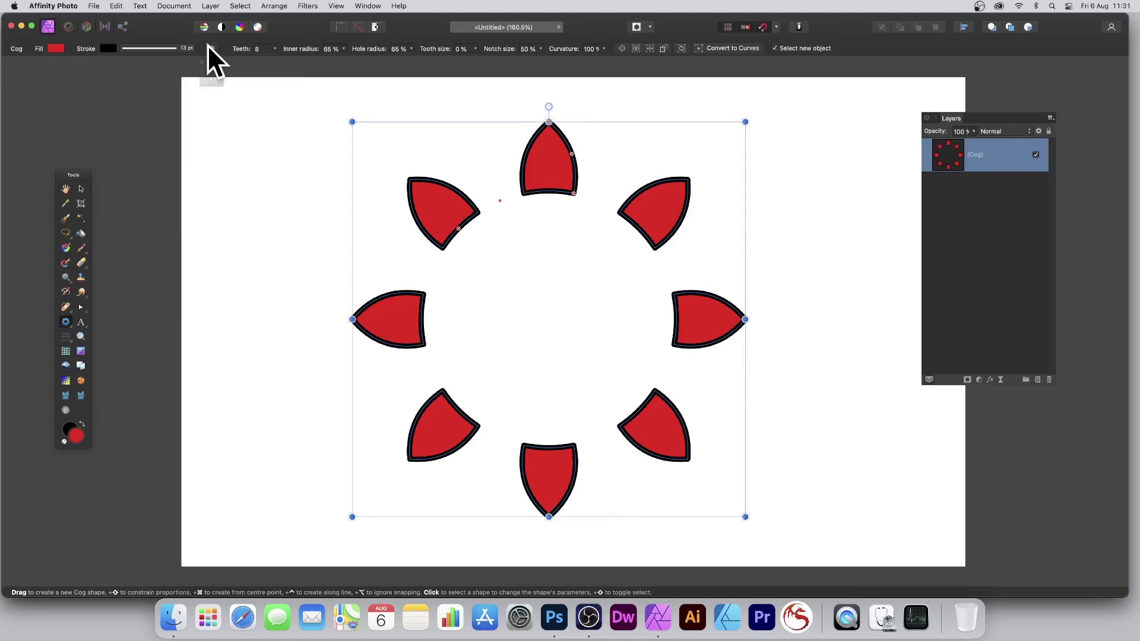
# Step: Check the options of the eight-tooth preset, and apply the preset with twelve separate triangular curved teeth to the cog
pyautogui.click(211, 48)
pyautogui.rightClick(209, 186)
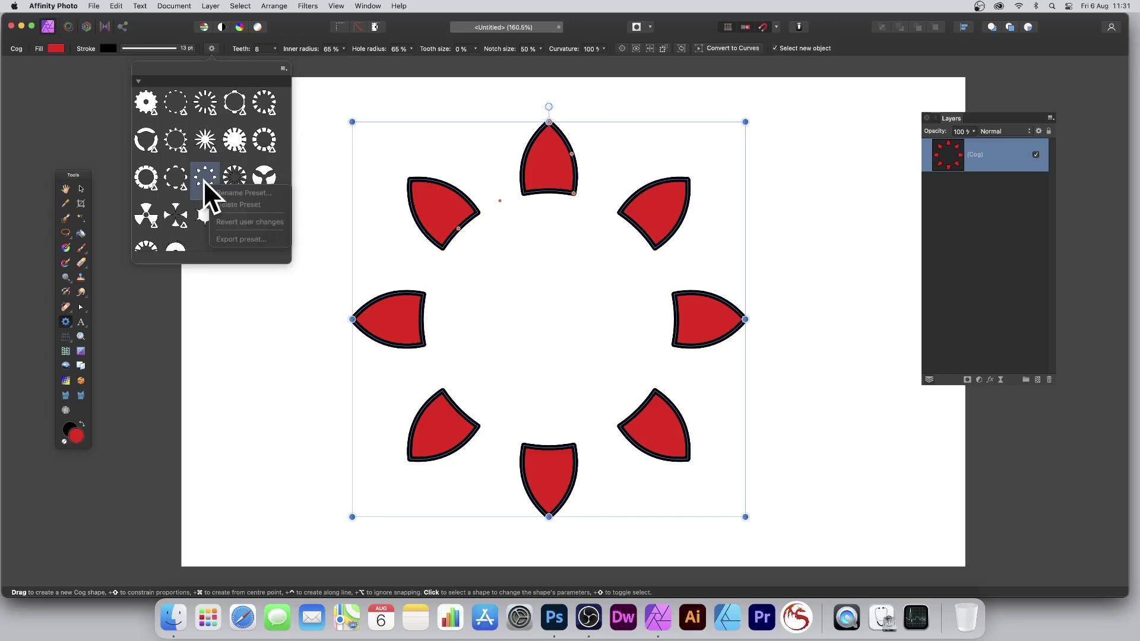
pyautogui.click(246, 69)
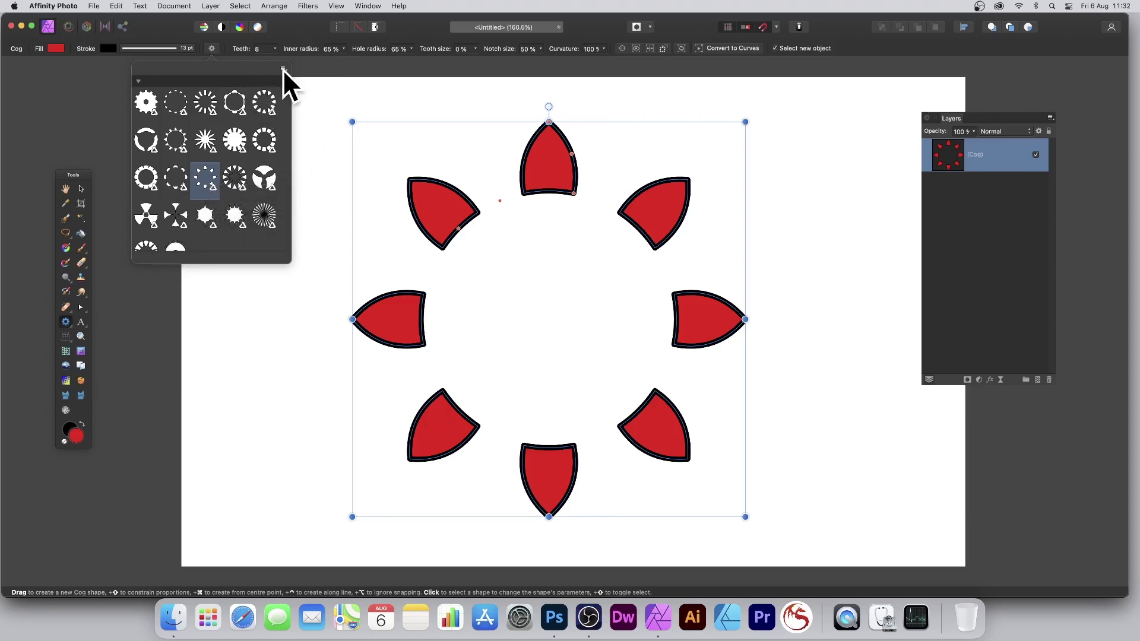
pyautogui.click(265, 99)
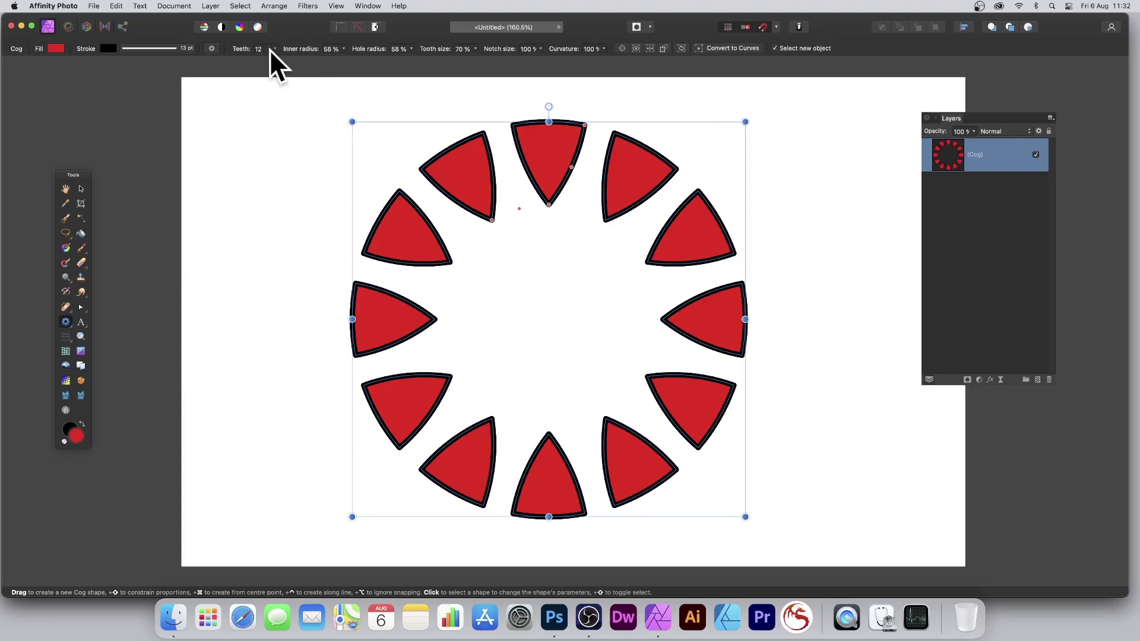
# Step: Switch to the Arrow tool and delete the cog from the canvas
pyautogui.click(212, 48)
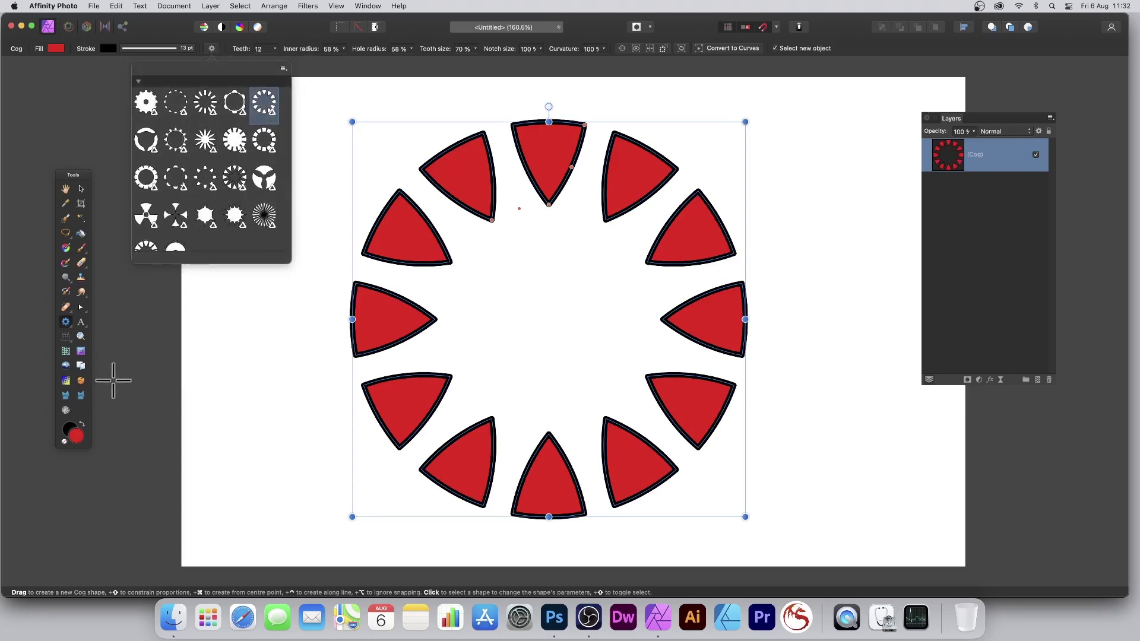
pyautogui.moveTo(67, 324); pyautogui.dragTo(132, 448)
pyautogui.press('Delete')
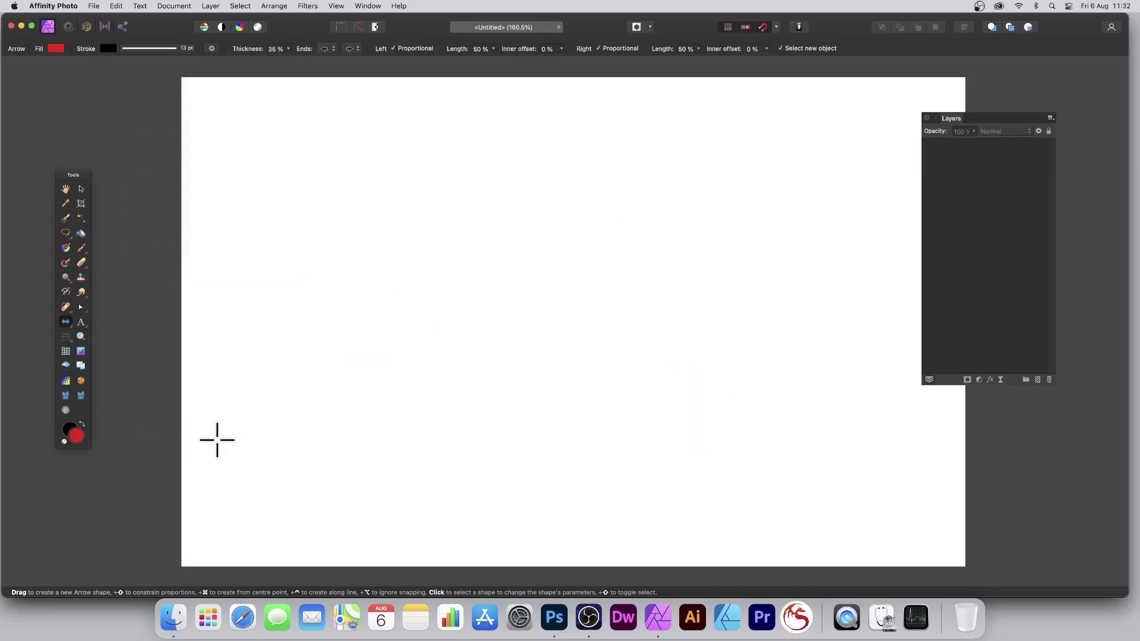
# Step: Draw an arrow about 1063 × 688 px with the preset that has an indented tail and chevron head, and delete it
pyautogui.click(212, 48)
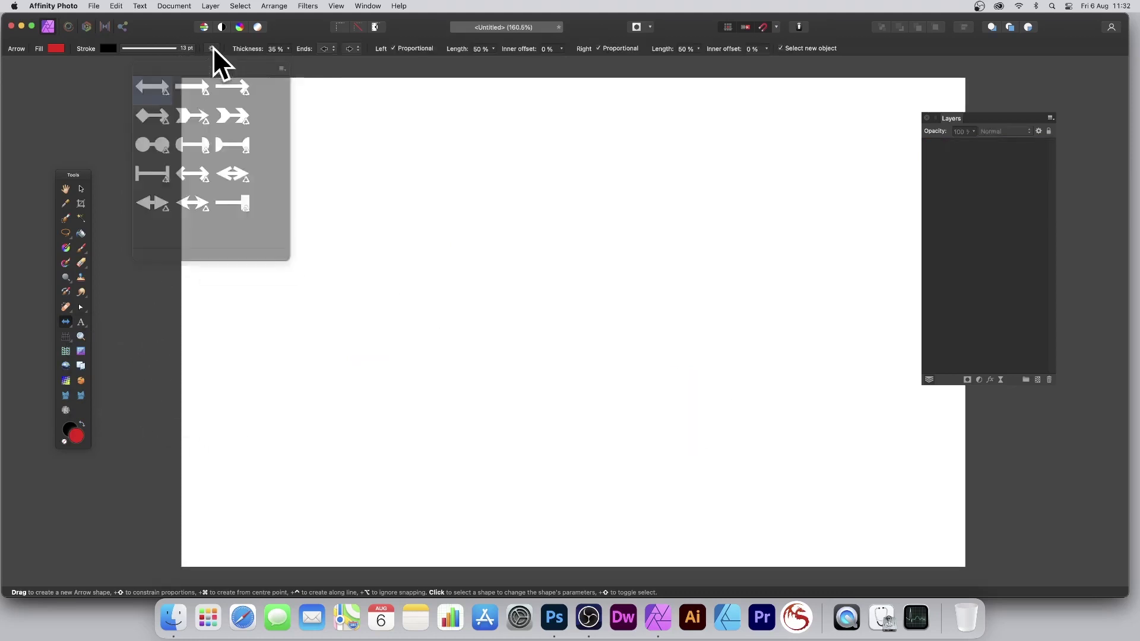
pyautogui.click(236, 117)
pyautogui.moveTo(312, 135); pyautogui.dragTo(746, 417)
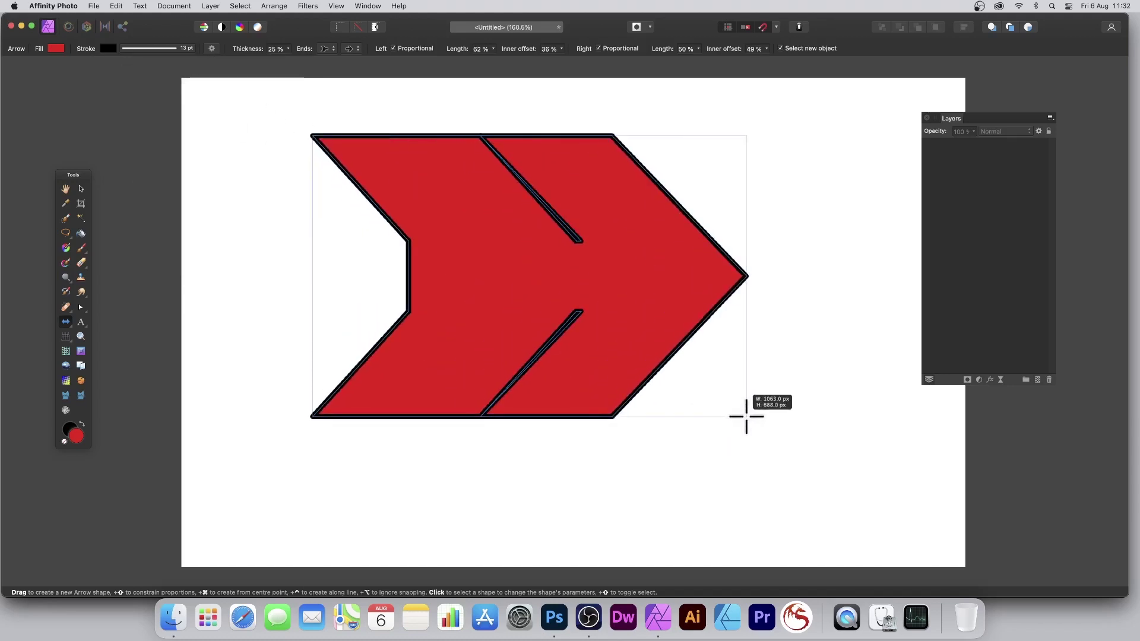
pyautogui.press('Delete')
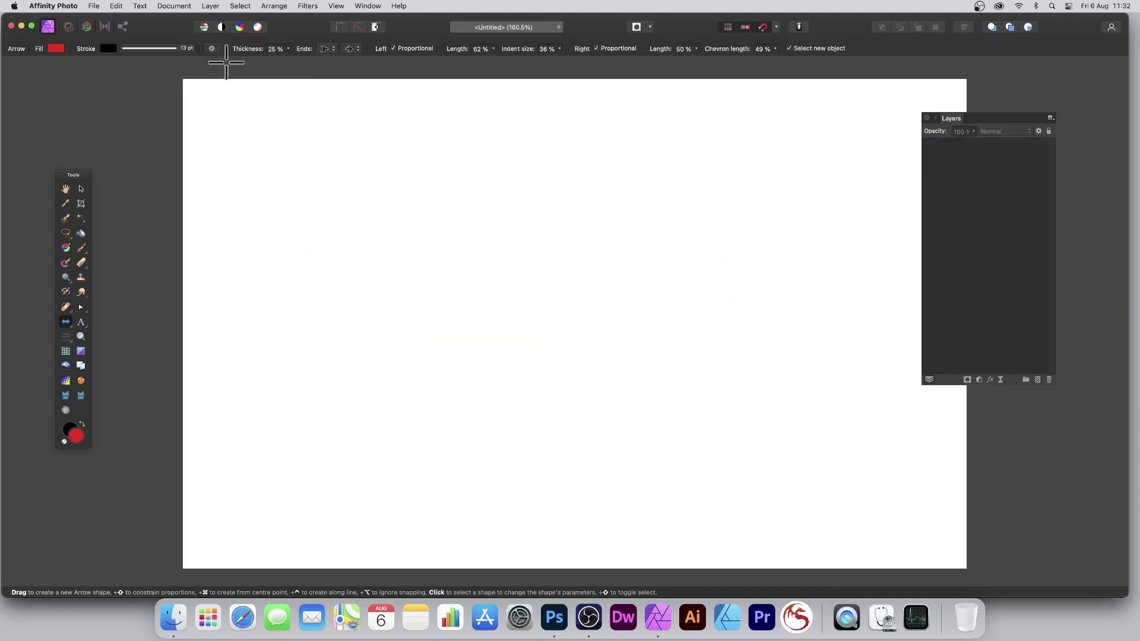
# Step: Draw a large arrow in the middle of the canvas using the preset with a diamond at its left end
pyautogui.click(212, 48)
pyautogui.click(145, 118)
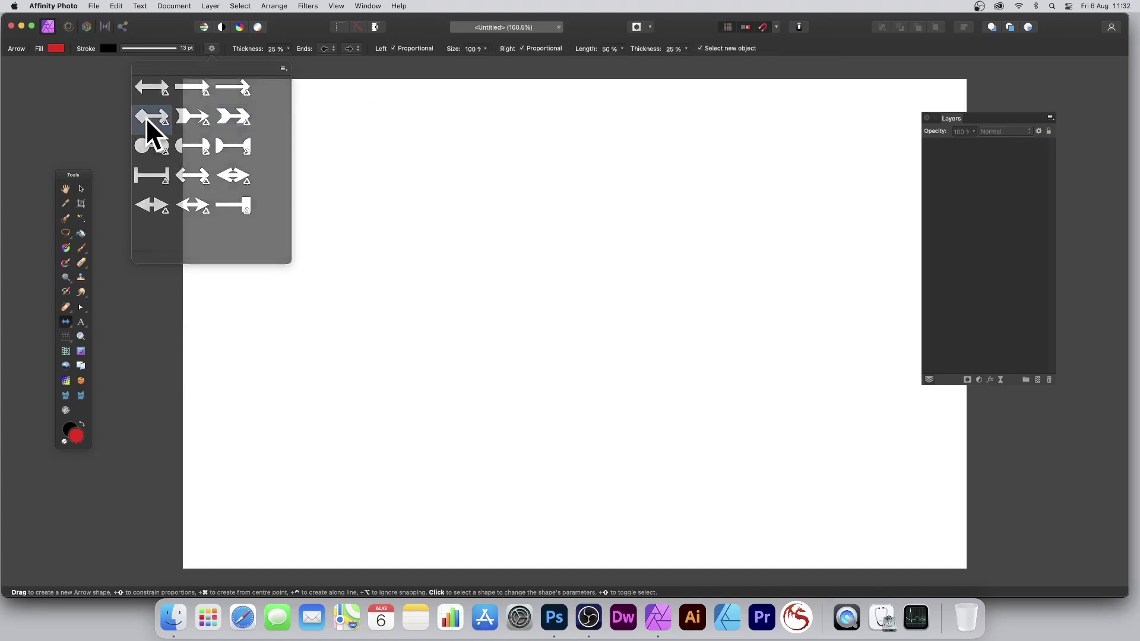
pyautogui.moveTo(330, 161); pyautogui.dragTo(743, 425)
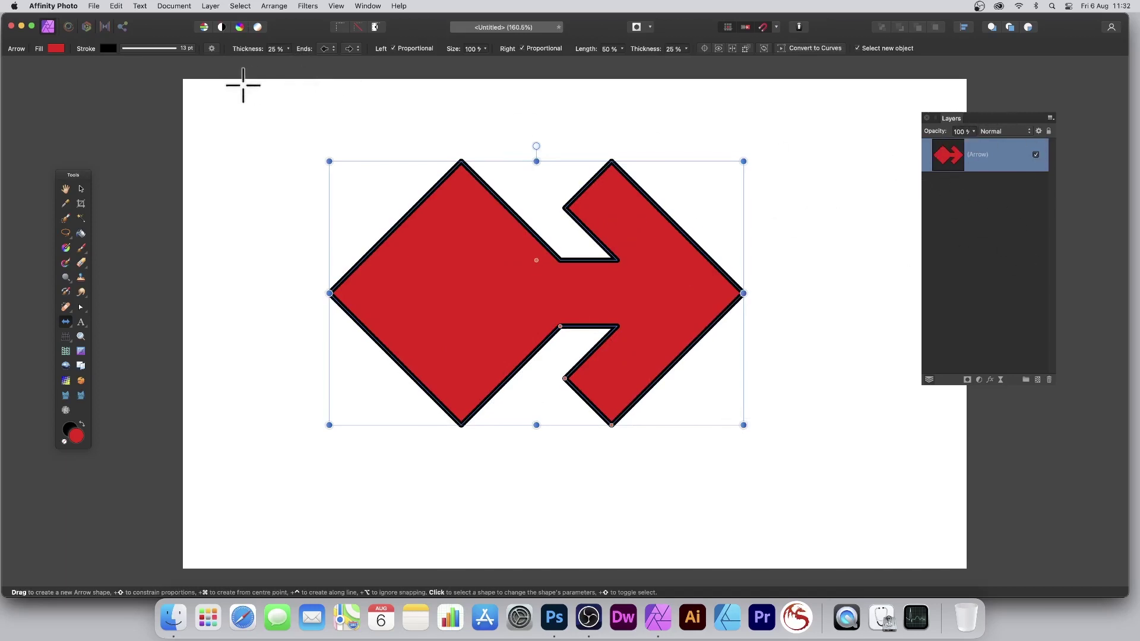
# Step: Apply the plain single-headed barbed arrow preset to the arrow and set its right end to Square Tail
pyautogui.click(212, 49)
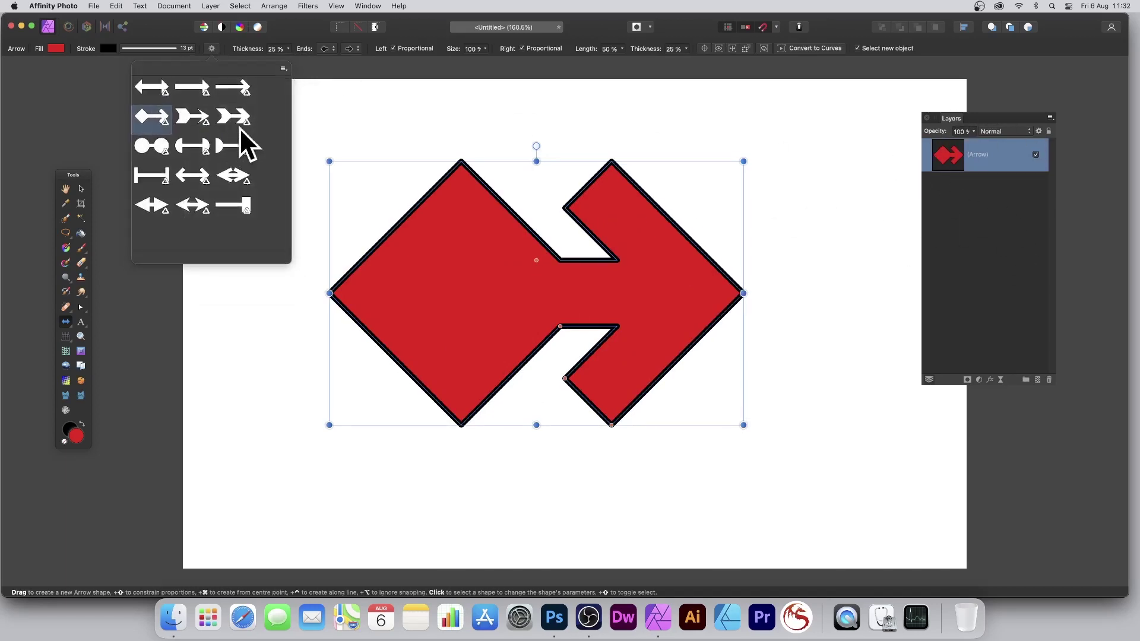
pyautogui.click(236, 86)
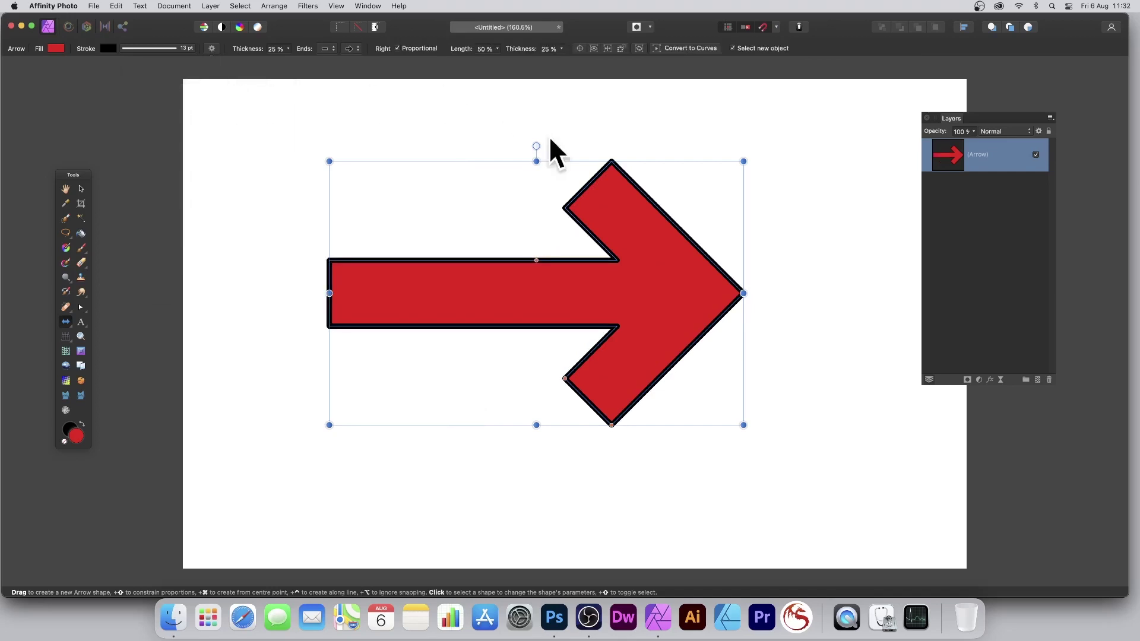
pyautogui.click(371, 349)
pyautogui.click(376, 310)
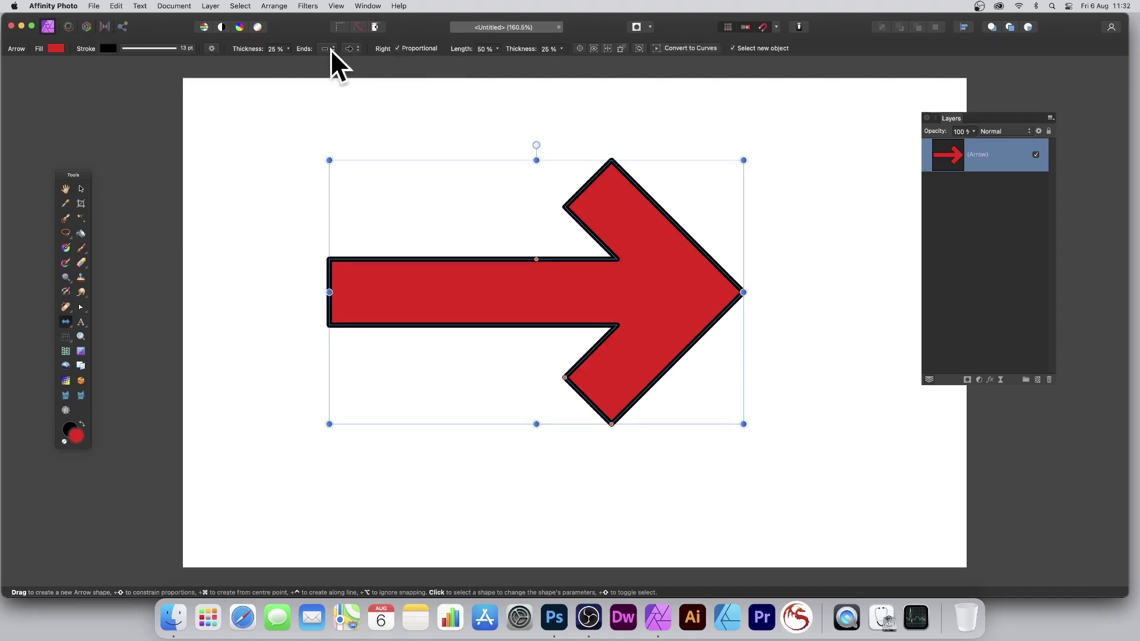
pyautogui.click(351, 49)
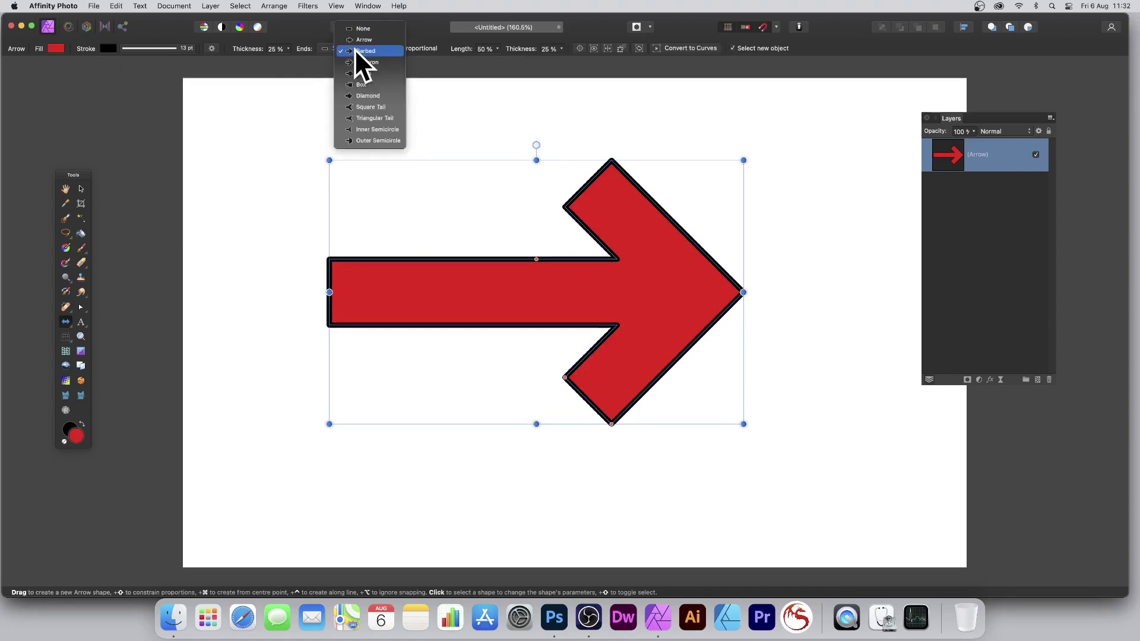
pyautogui.click(380, 106)
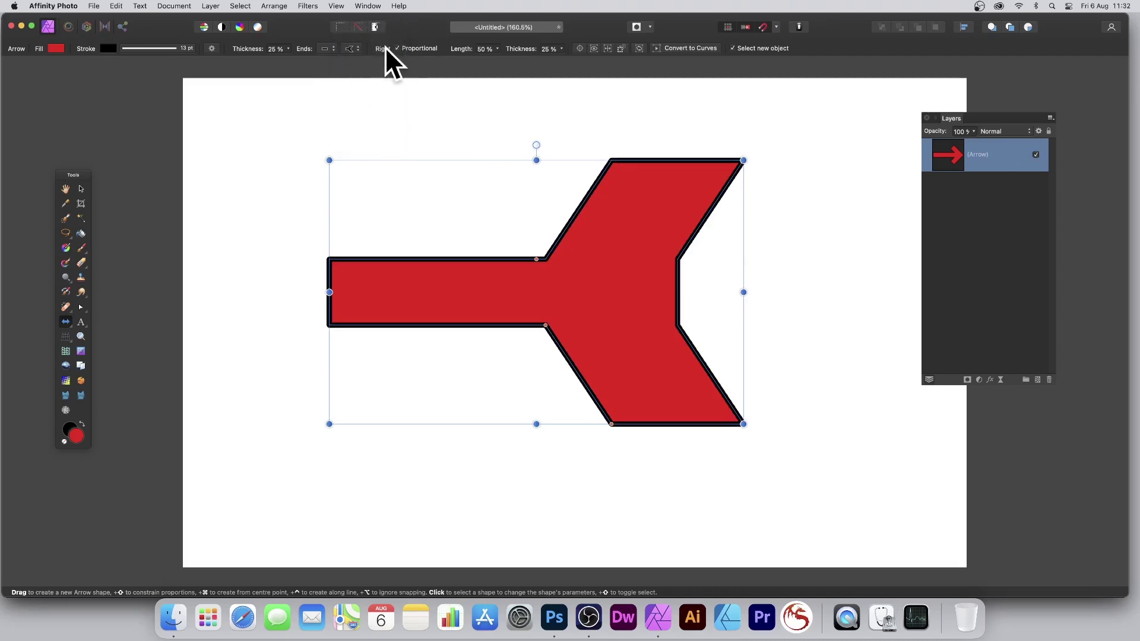
# Step: Save the modified arrow as a new preset named "square tail 1" with the category left at <None>
pyautogui.click(211, 48)
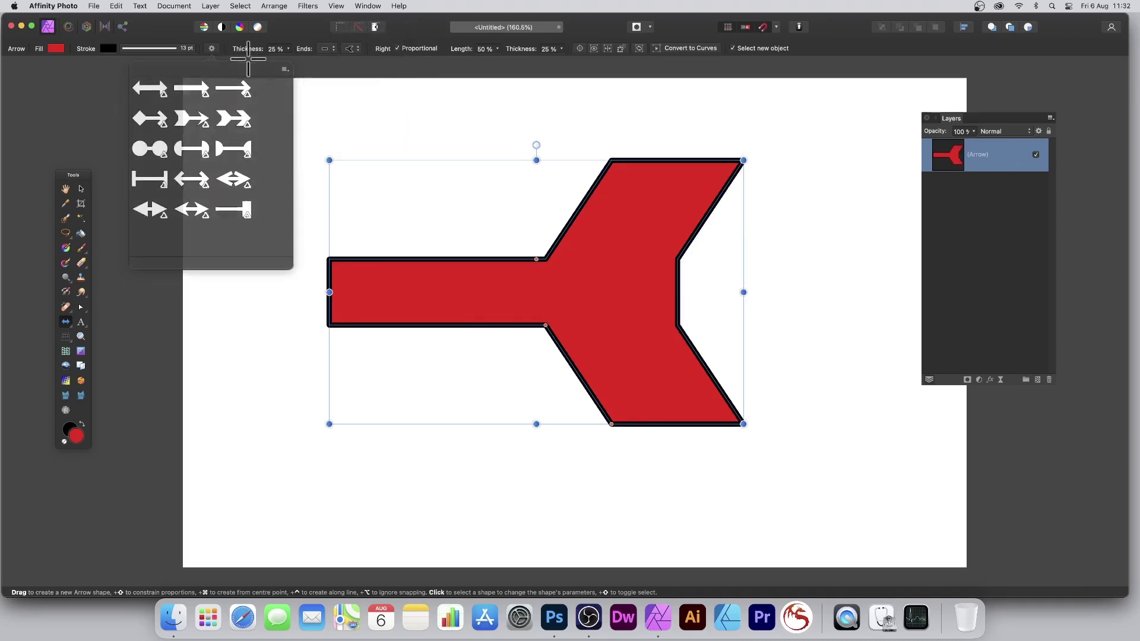
pyautogui.click(283, 69)
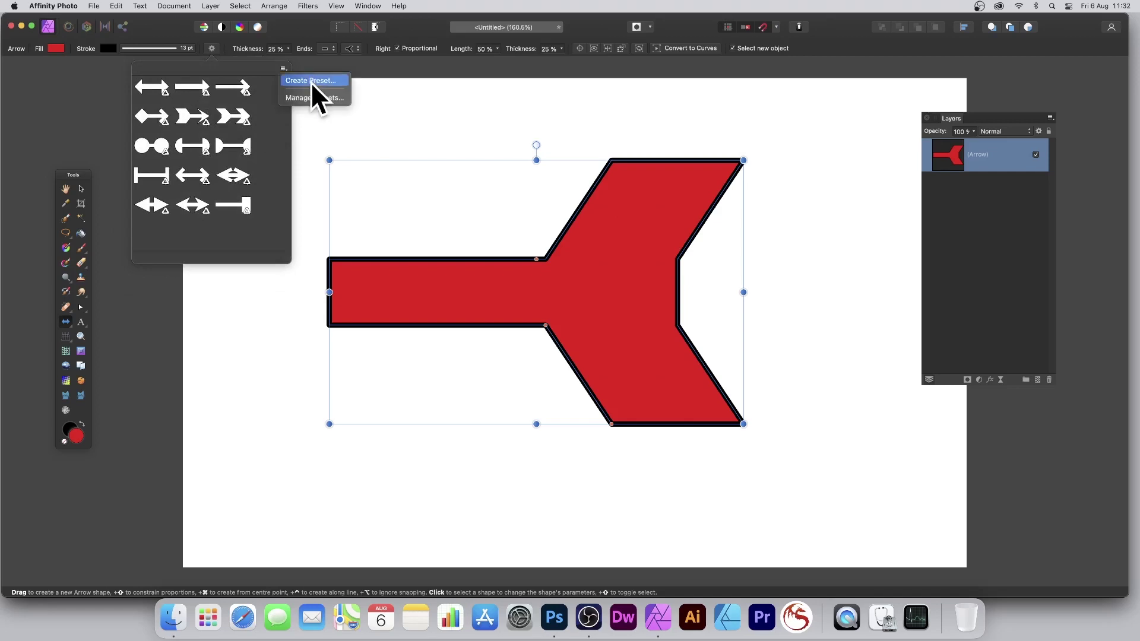
pyautogui.click(311, 81)
pyautogui.write('square tail q')
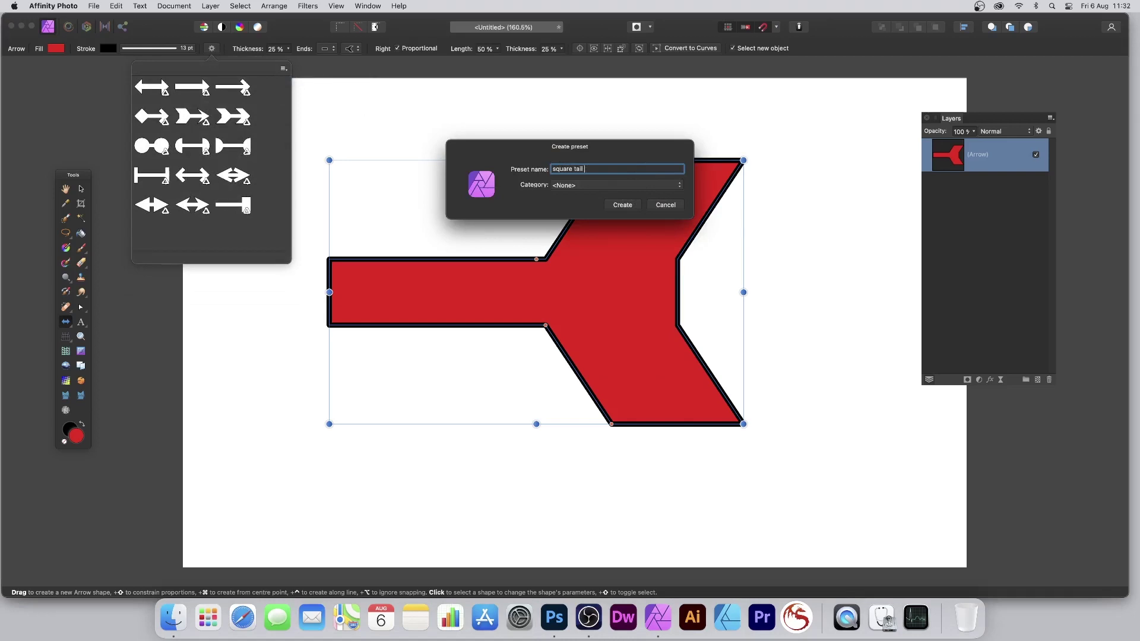
pyautogui.click(618, 205)
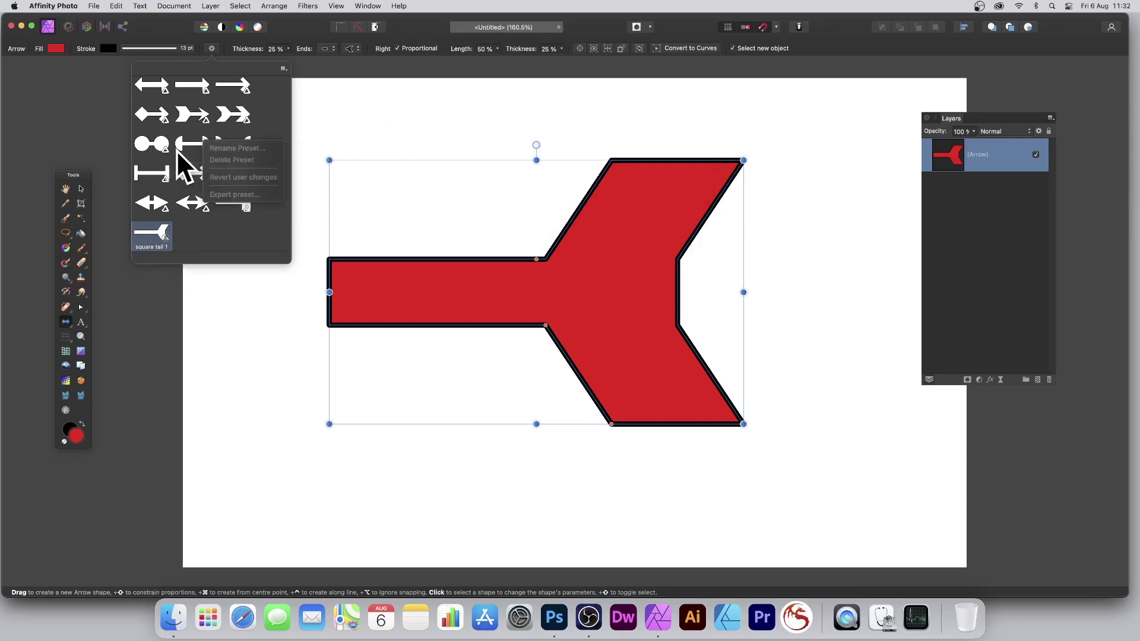
# Step: Compare the management options of a built-in arrow preset with those of the custom "square tail 1" preset
pyautogui.rightClick(199, 112)
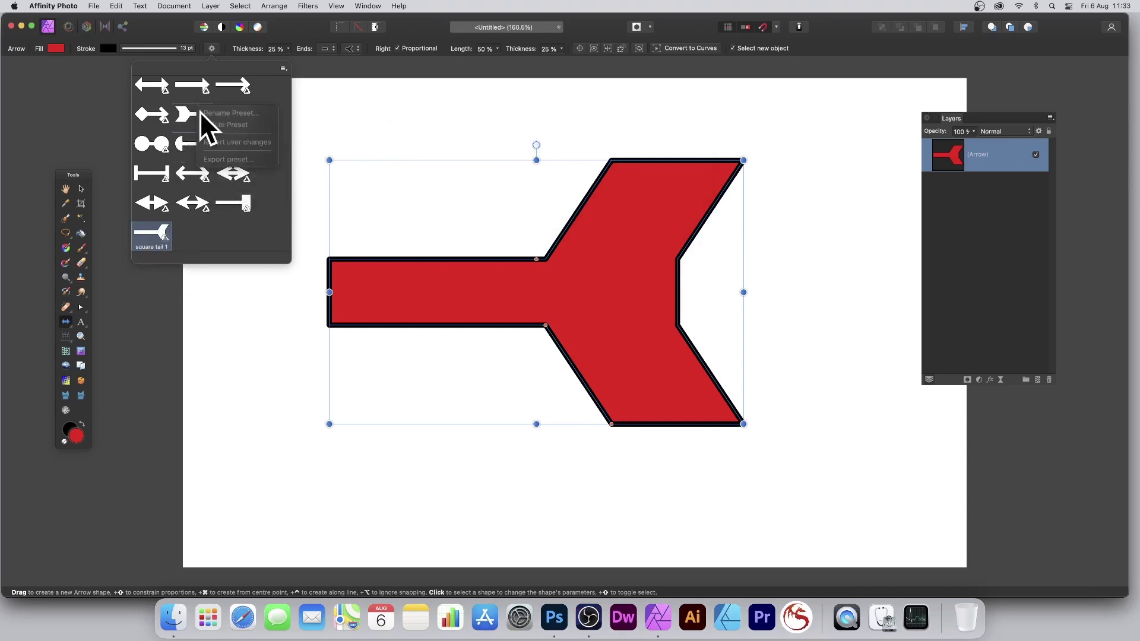
pyautogui.rightClick(158, 230)
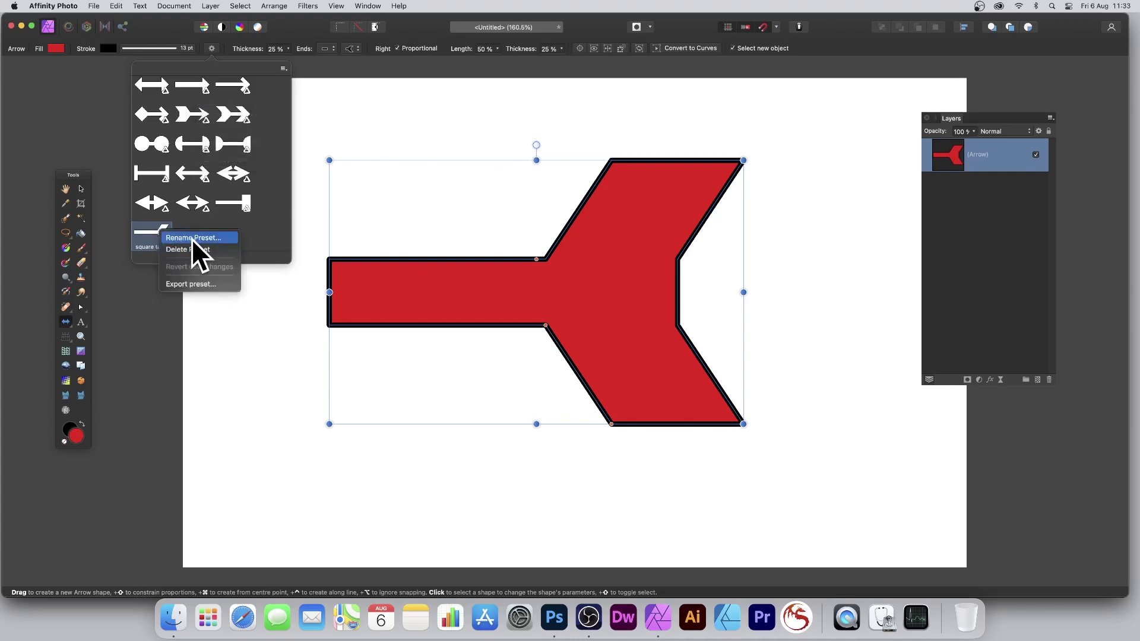
pyautogui.click(286, 70)
# Step: Open the Preset manager, browse its shape presets and select the double-headed arrow preset
pyautogui.click(284, 69)
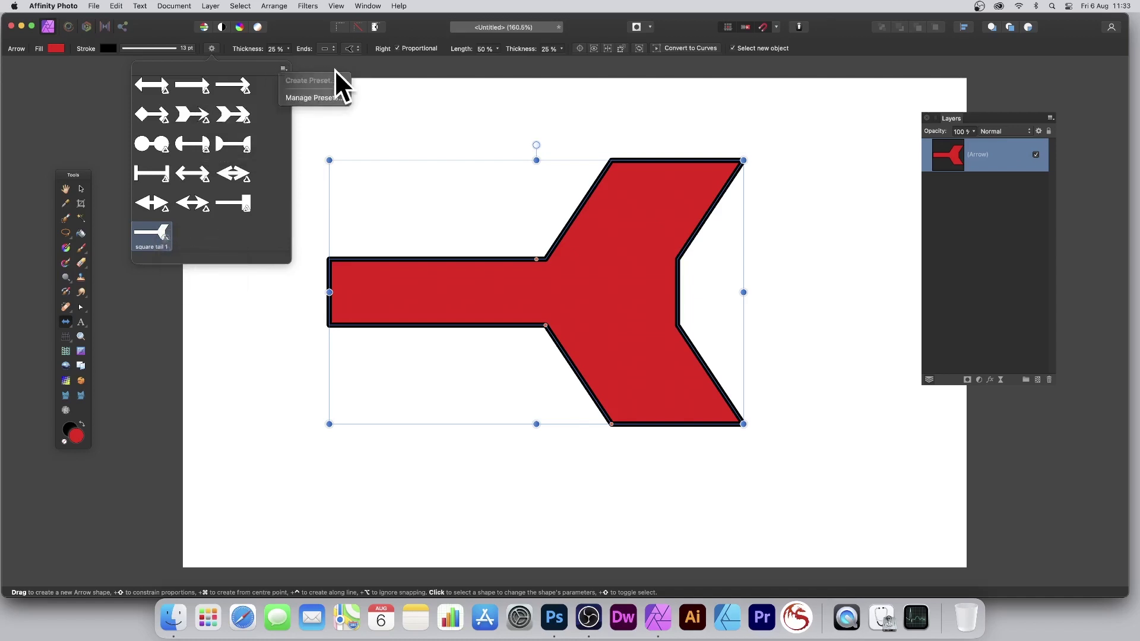
pyautogui.click(315, 97)
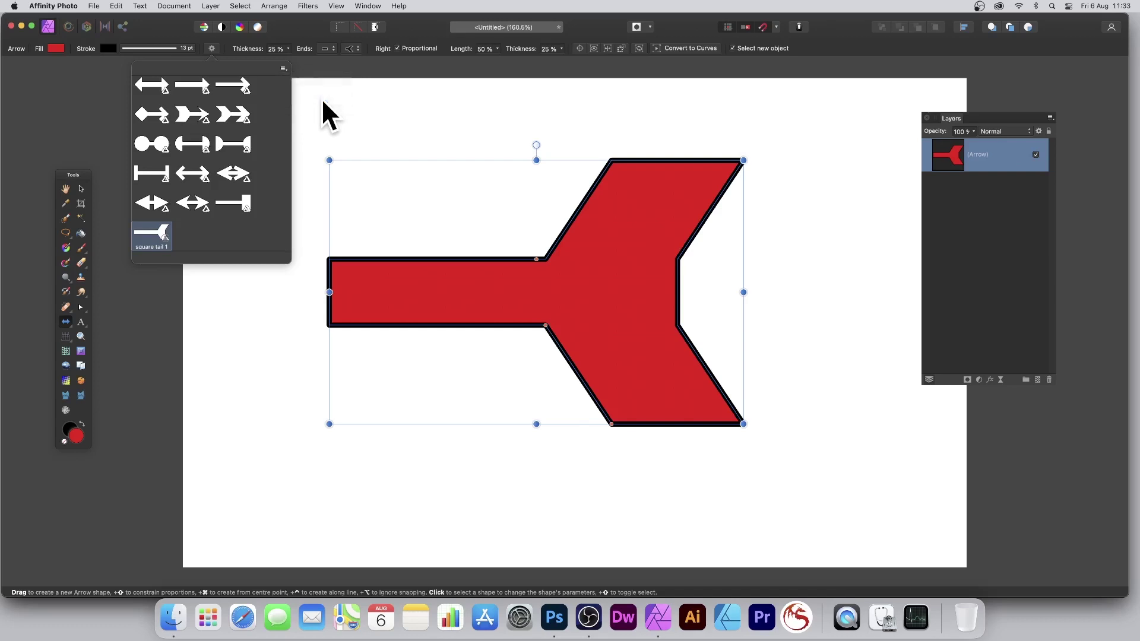
pyautogui.moveTo(589, 98); pyautogui.dragTo(643, 123)
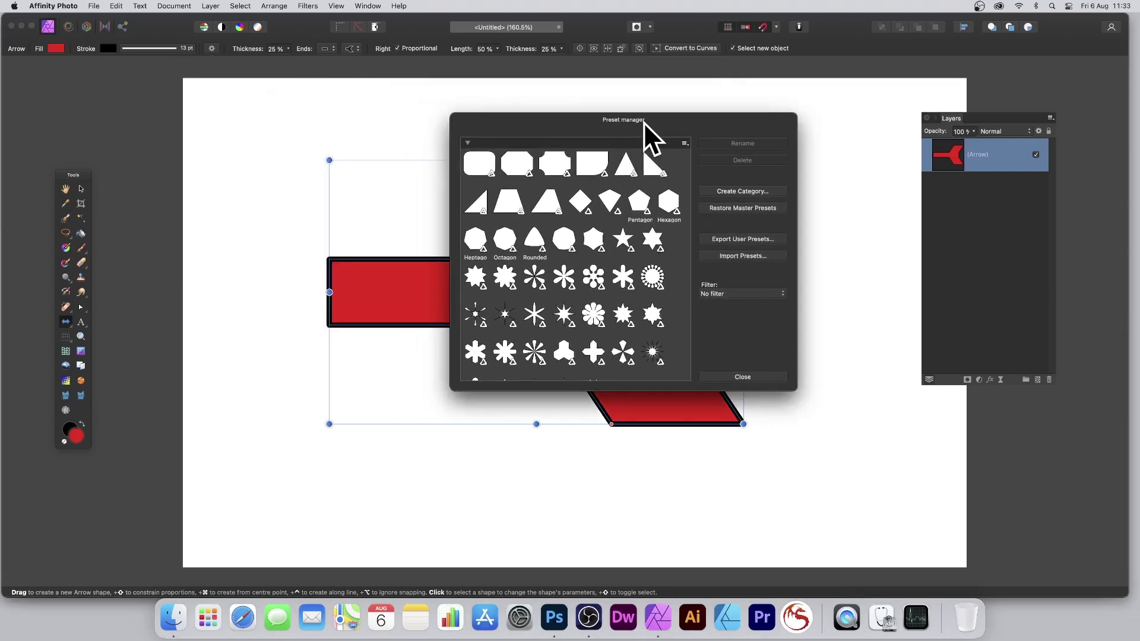
pyautogui.scroll(-10, 594, 298)
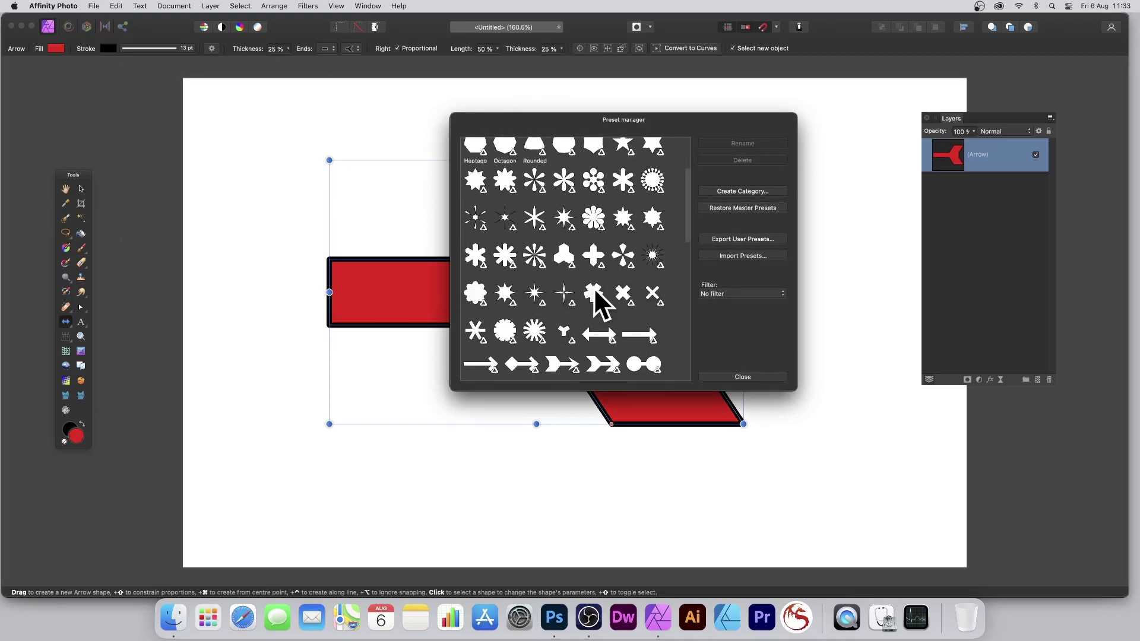
pyautogui.scroll(5, 595, 279)
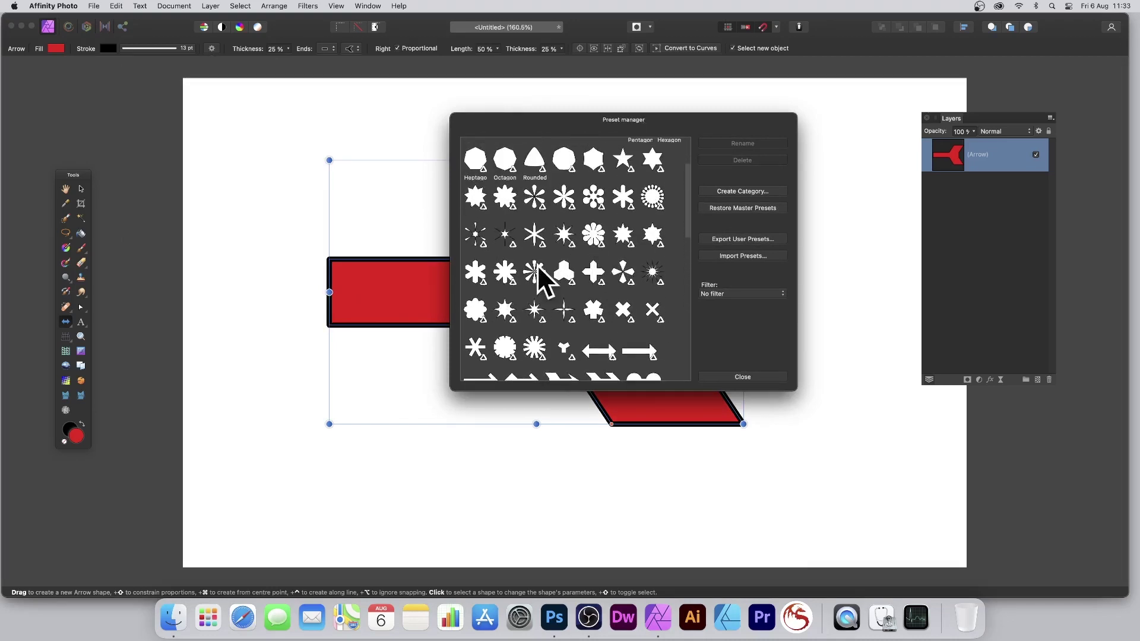
pyautogui.scroll(-4, 586, 220)
pyautogui.click(605, 289)
pyautogui.click(608, 262)
pyautogui.moveTo(664, 119); pyautogui.dragTo(899, 137)
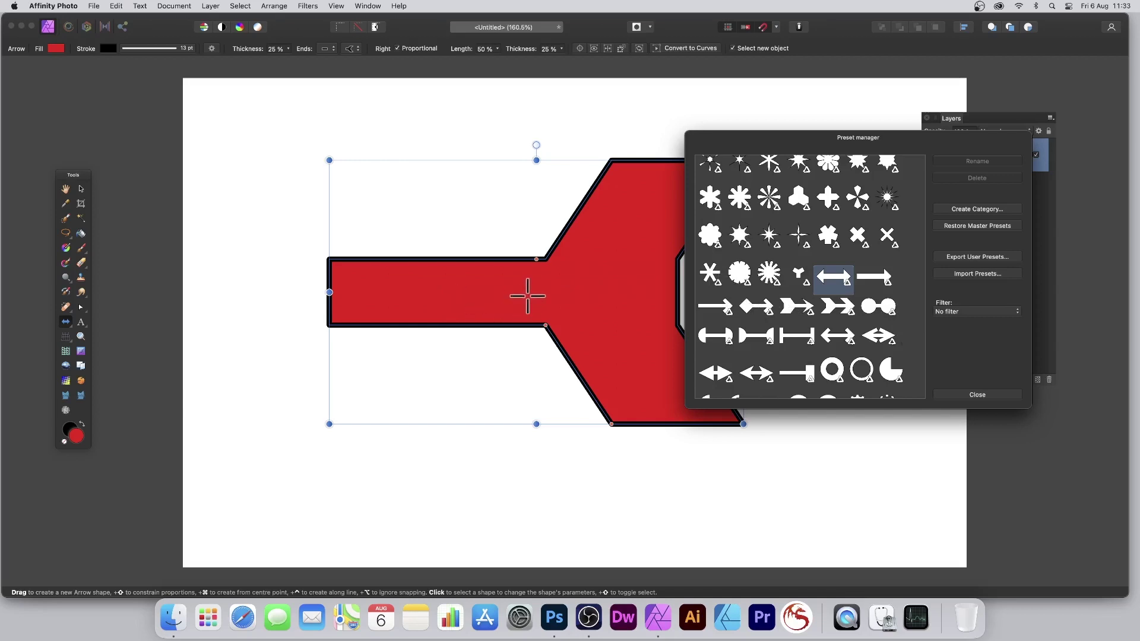
# Step: Check the management options of the built-in six-pointed and rounded triangle presets in the Preset manager
pyautogui.scroll(4, 769, 219)
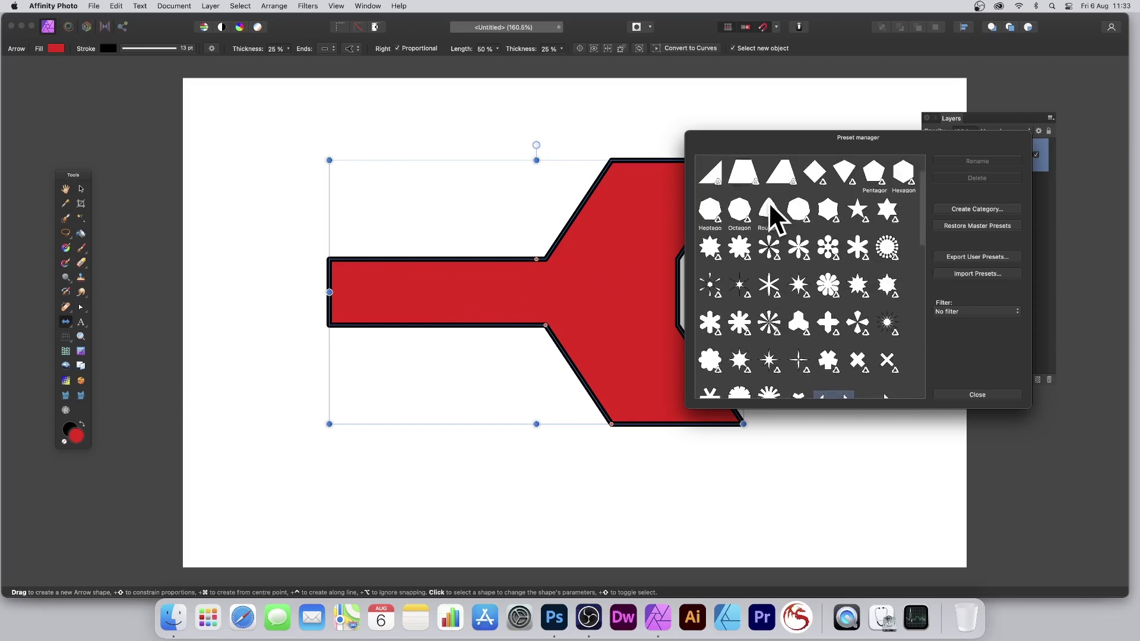
pyautogui.rightClick(829, 205)
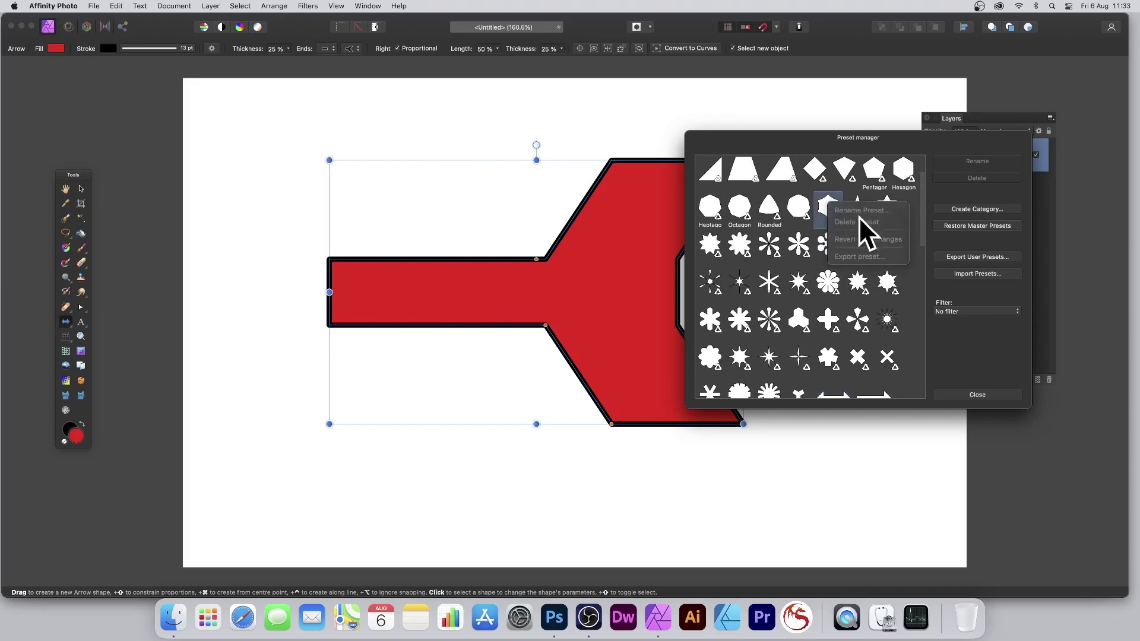
pyautogui.click(754, 214)
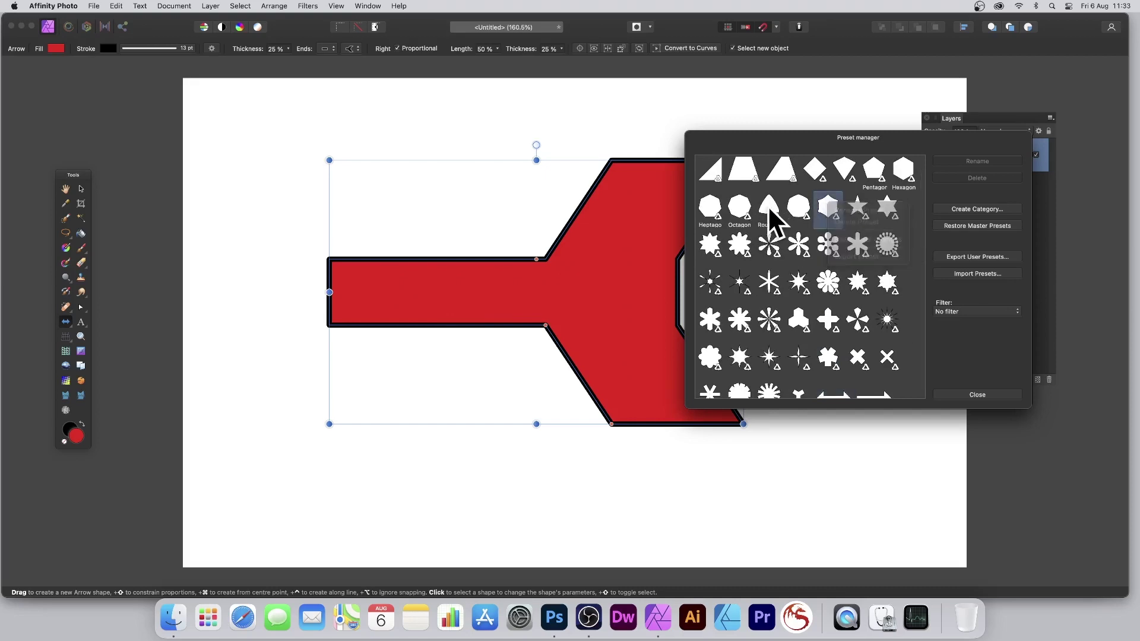
pyautogui.rightClick(768, 204)
pyautogui.click(728, 208)
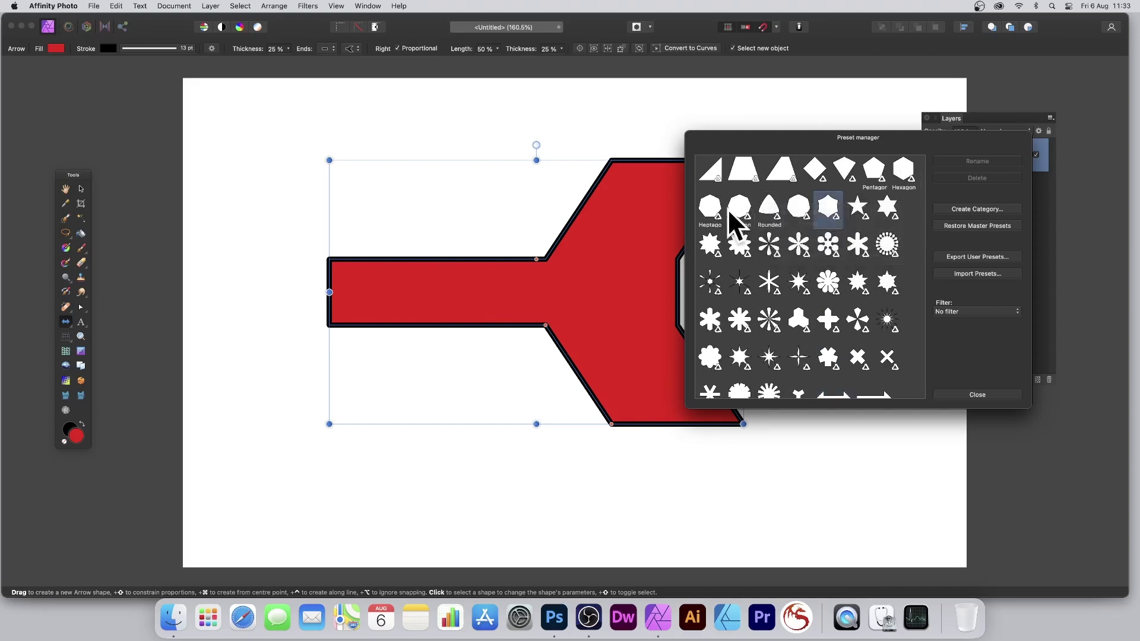
# Step: Compare the management options of the custom Diamond 1 preset with those of the built-in rounded triangle and segment presets
pyautogui.rightClick(768, 204)
pyautogui.click(724, 257)
pyautogui.scroll(-10, 766, 304)
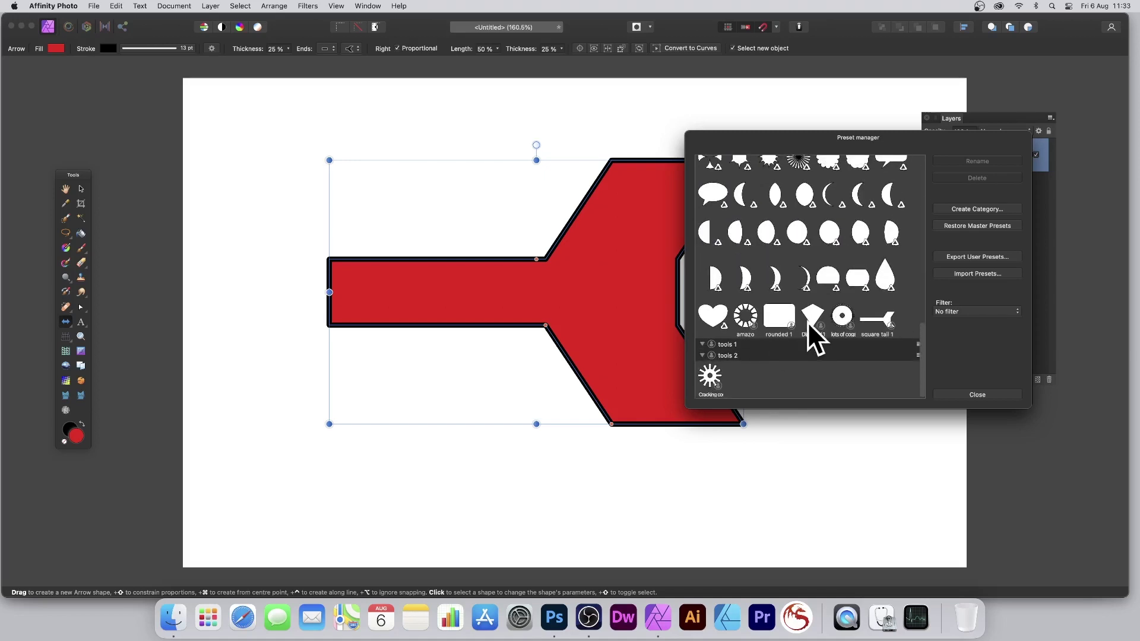
pyautogui.rightClick(814, 313)
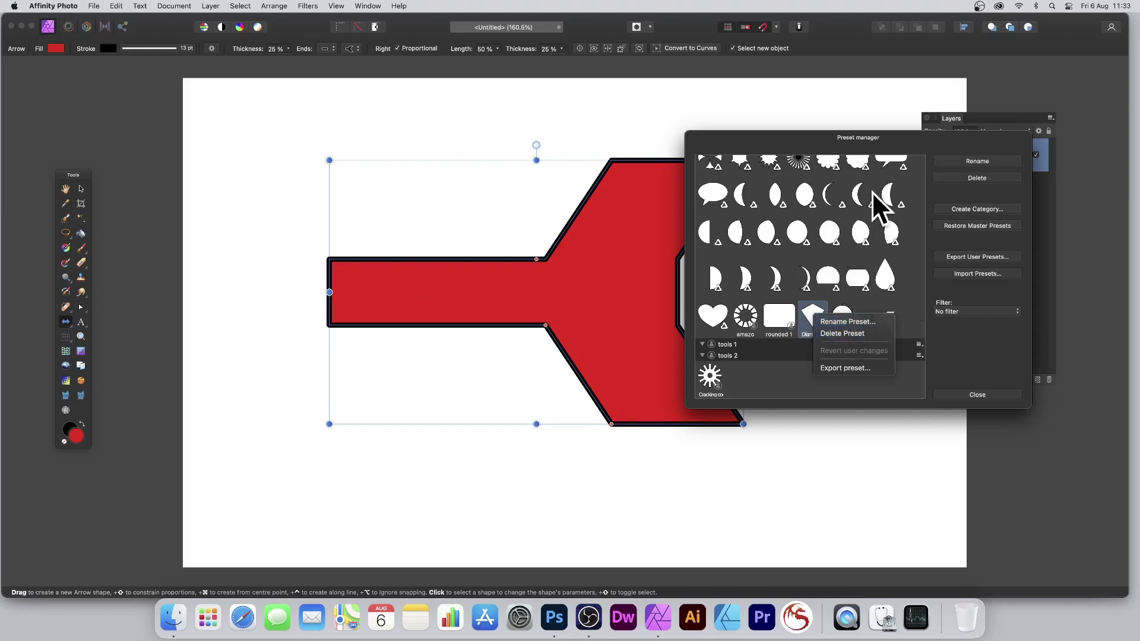
pyautogui.click(811, 138)
pyautogui.moveTo(811, 138); pyautogui.dragTo(707, 123)
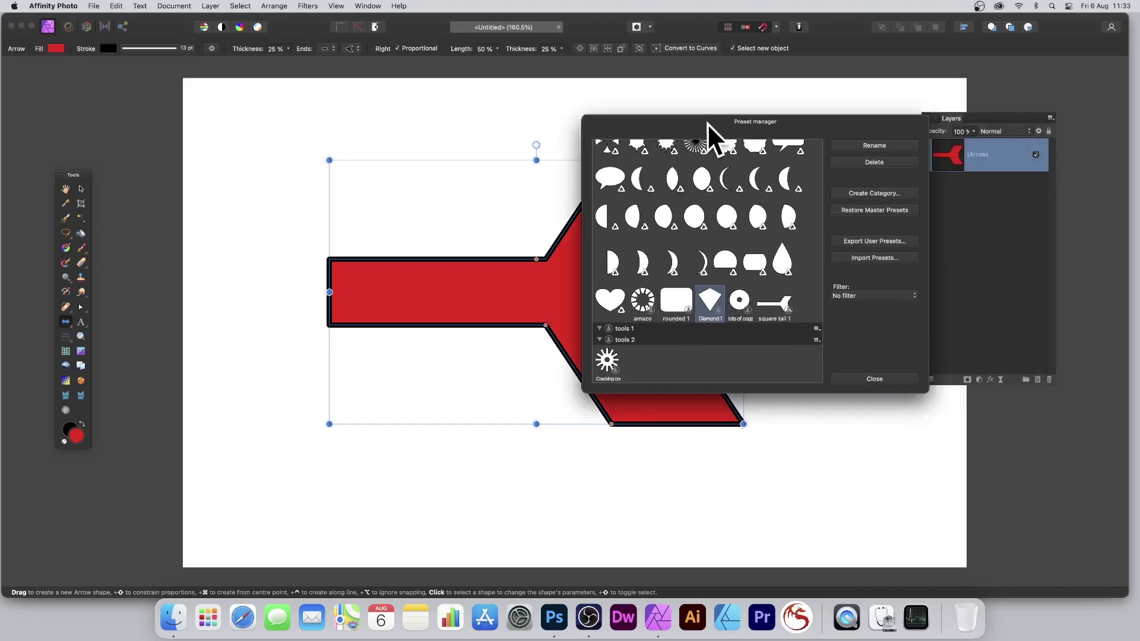
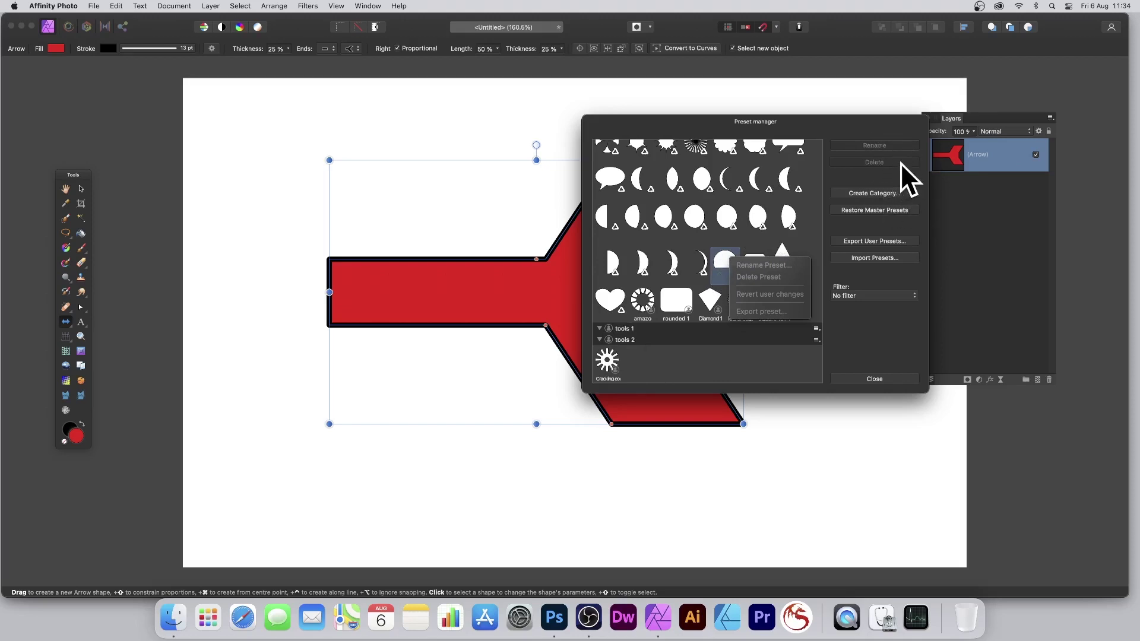
pyautogui.click(817, 168)
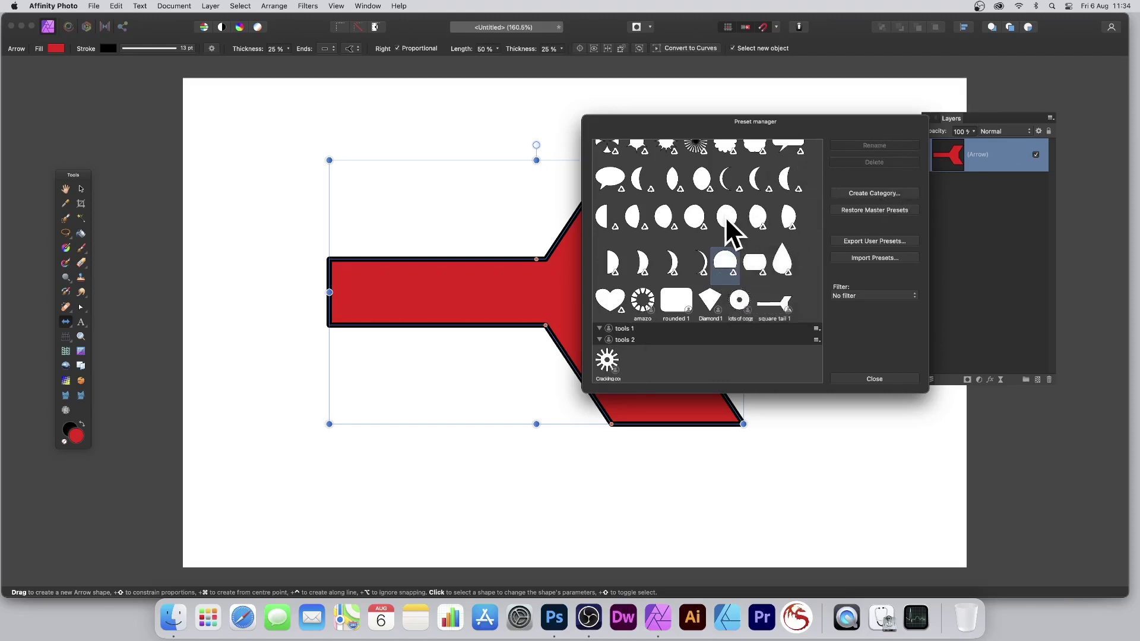
# Step: Create a new preset category named "tool 3" in the Preset manager
pyautogui.click(891, 196)
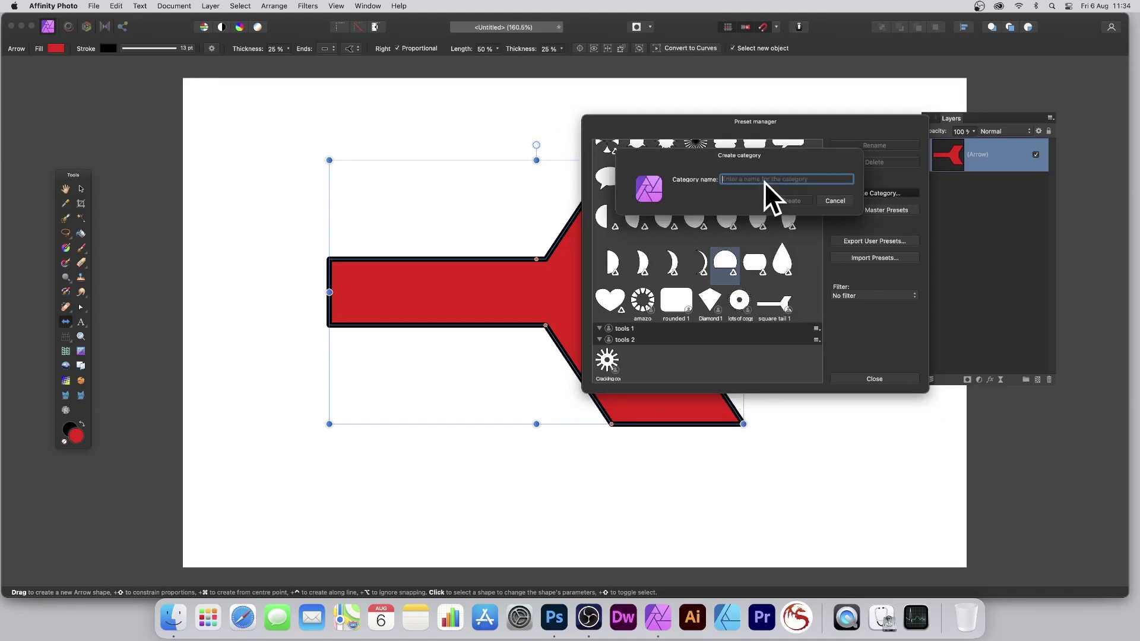
pyautogui.write('to')
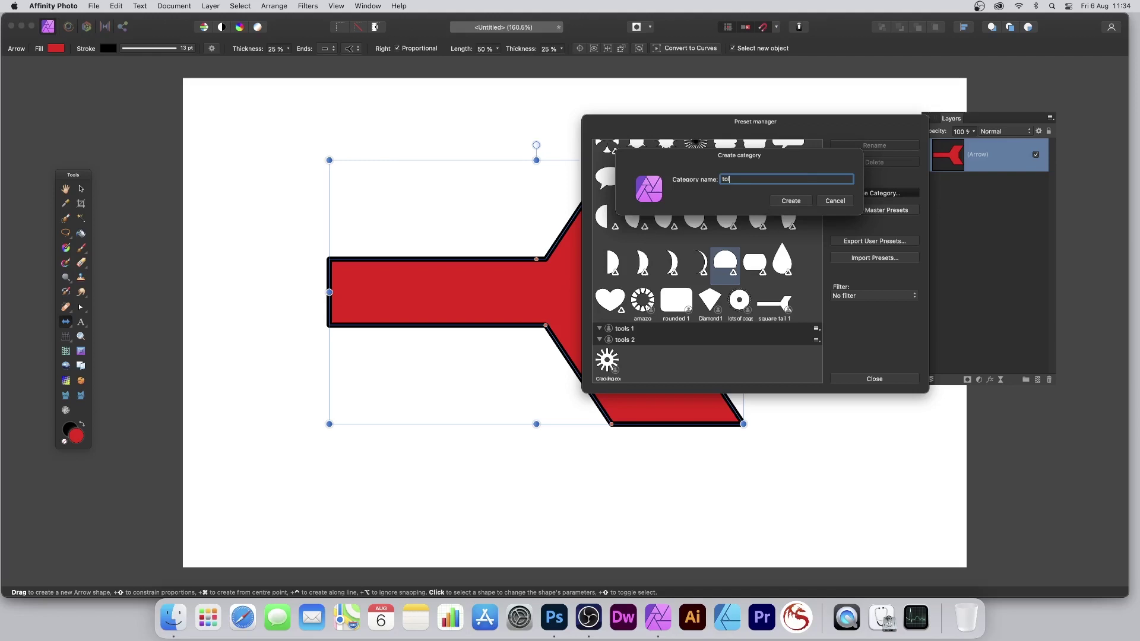
pyautogui.write('ol 3')
pyautogui.click(784, 201)
pyautogui.scroll(-2, 705, 361)
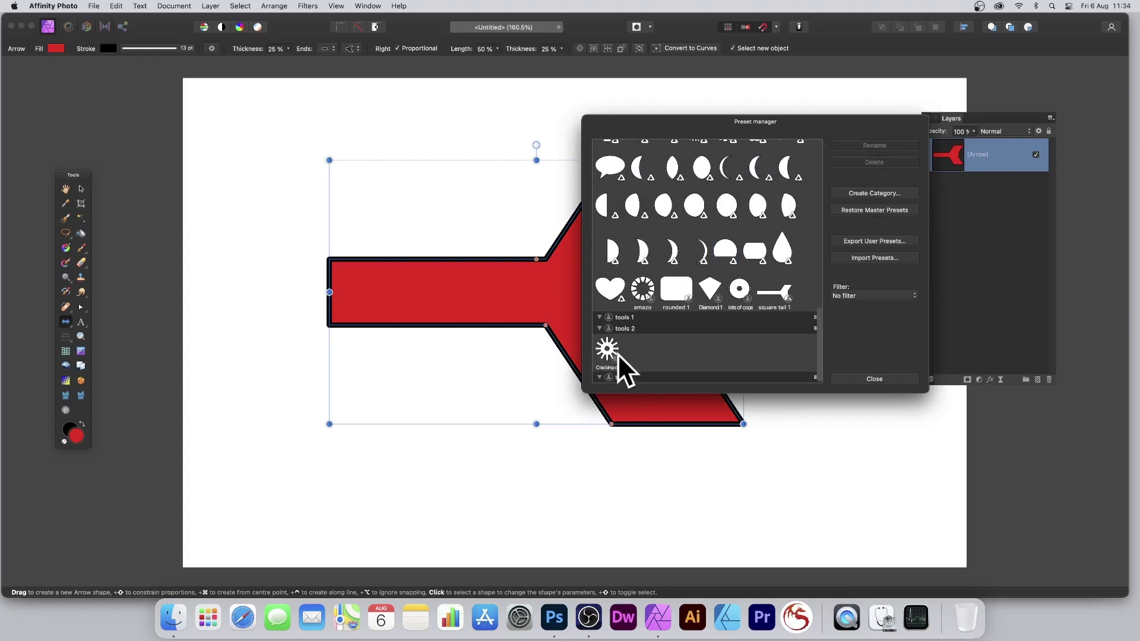
# Step: Move a crescent preset into tools 1, the flat-bottomed segment preset into tool 3, and the amazo cog preset into tools 2
pyautogui.moveTo(674, 247); pyautogui.dragTo(625, 316)
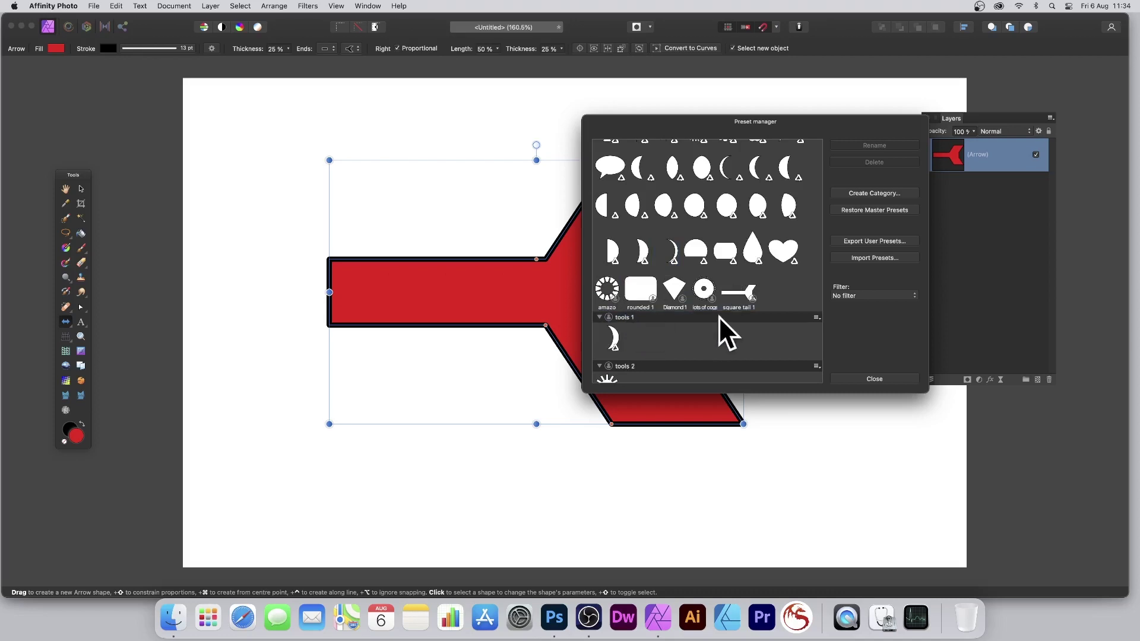
pyautogui.scroll(-2, 712, 238)
pyautogui.moveTo(701, 209); pyautogui.dragTo(628, 371)
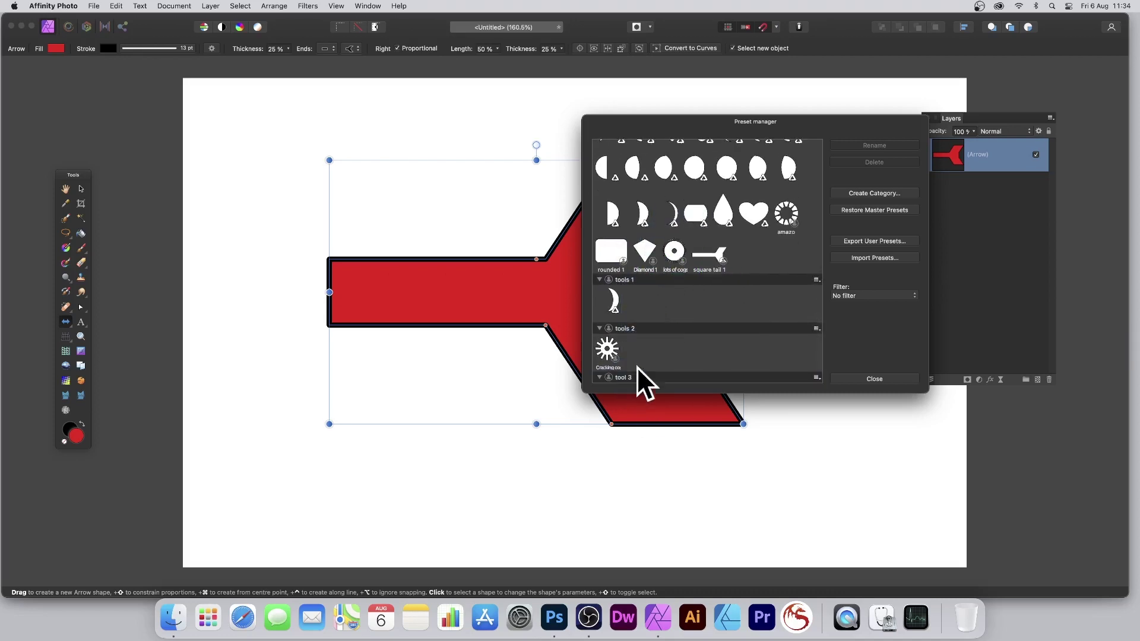
pyautogui.scroll(-2, 669, 328)
pyautogui.scroll(3, 698, 194)
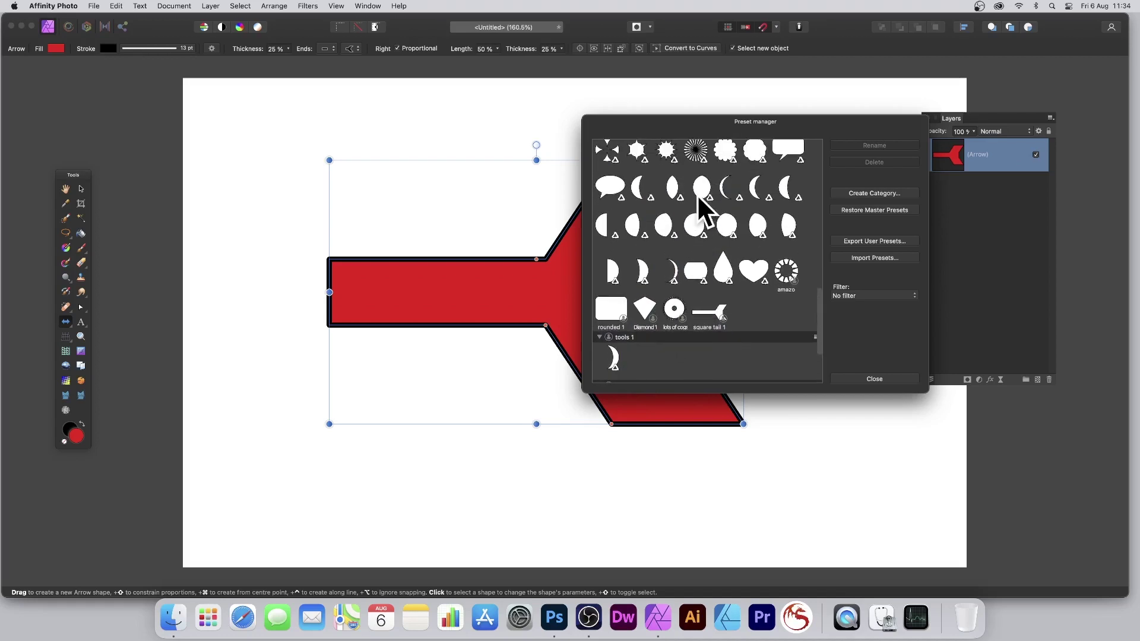
pyautogui.moveTo(792, 263); pyautogui.dragTo(630, 376)
pyautogui.scroll(-2, 694, 350)
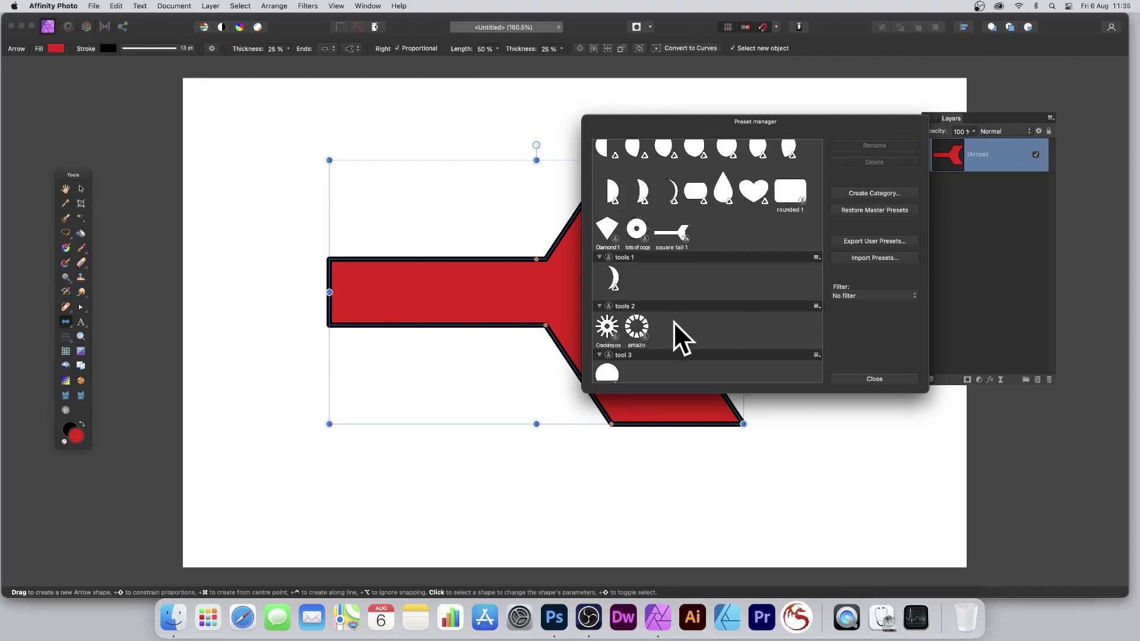
# Step: Filter the preset list to Cog shapes, and restore it to No filter to browse all the categories
pyautogui.click(867, 294)
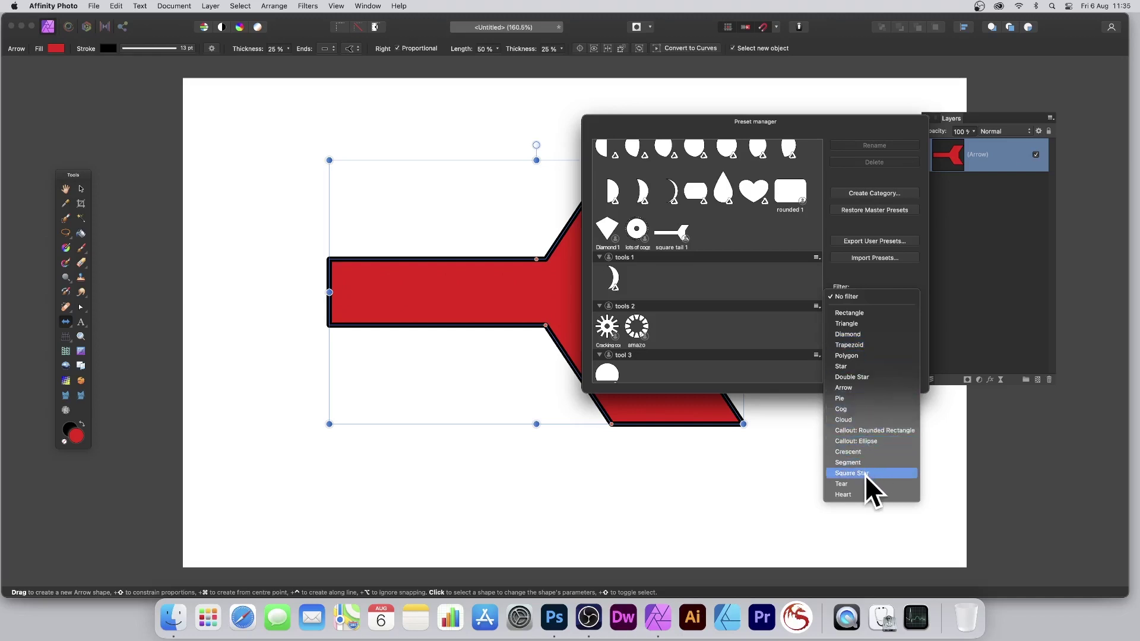
pyautogui.click(858, 409)
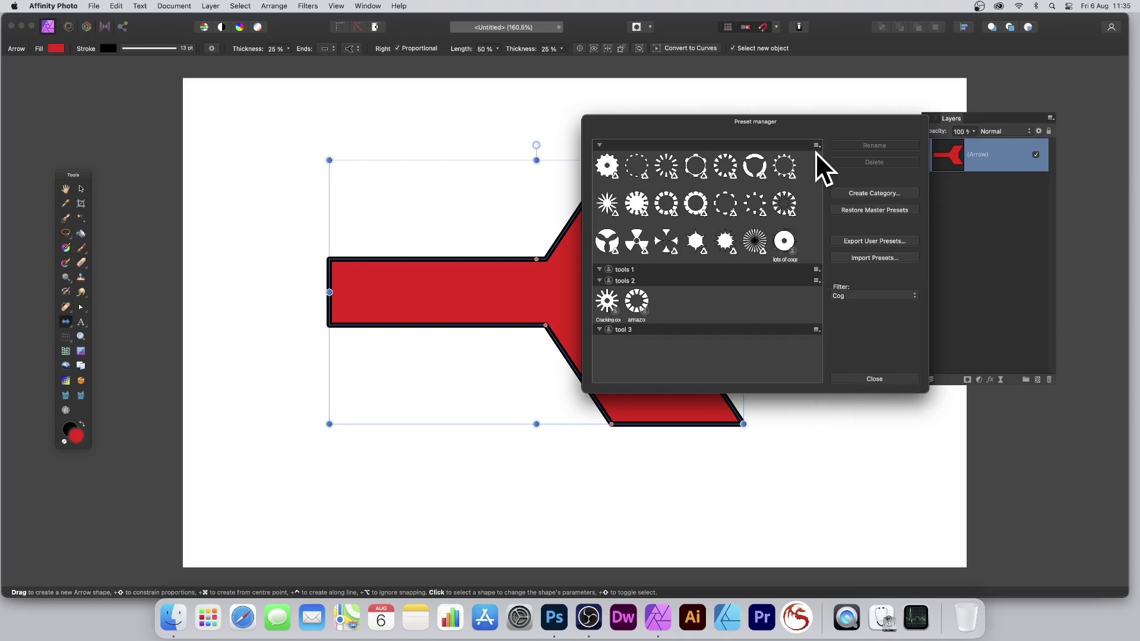
pyautogui.click(869, 294)
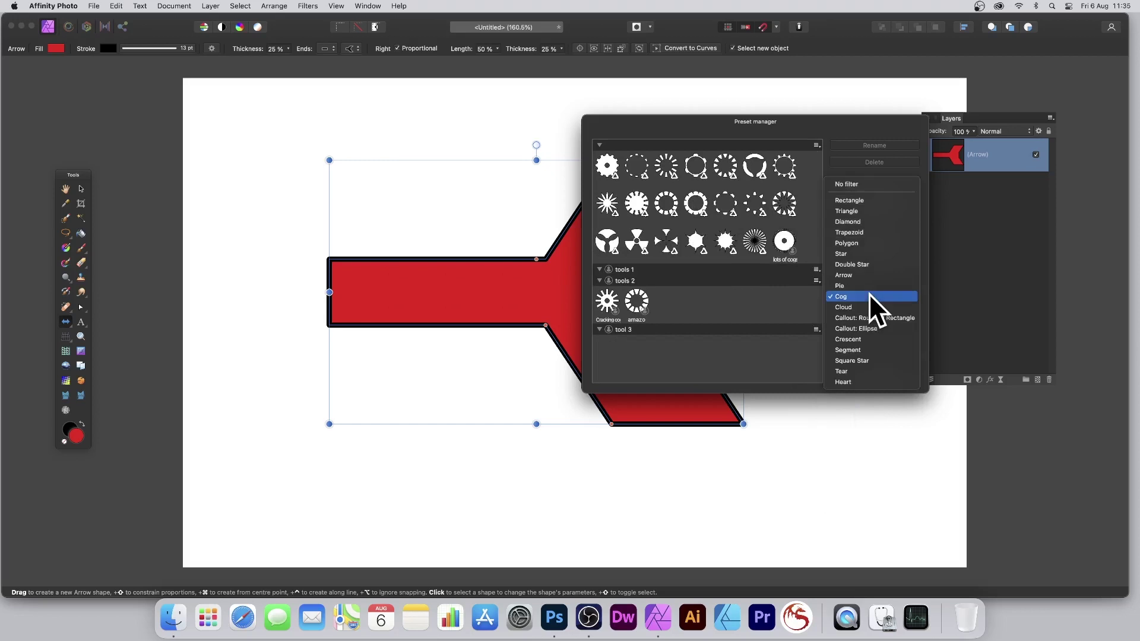
pyautogui.click(857, 182)
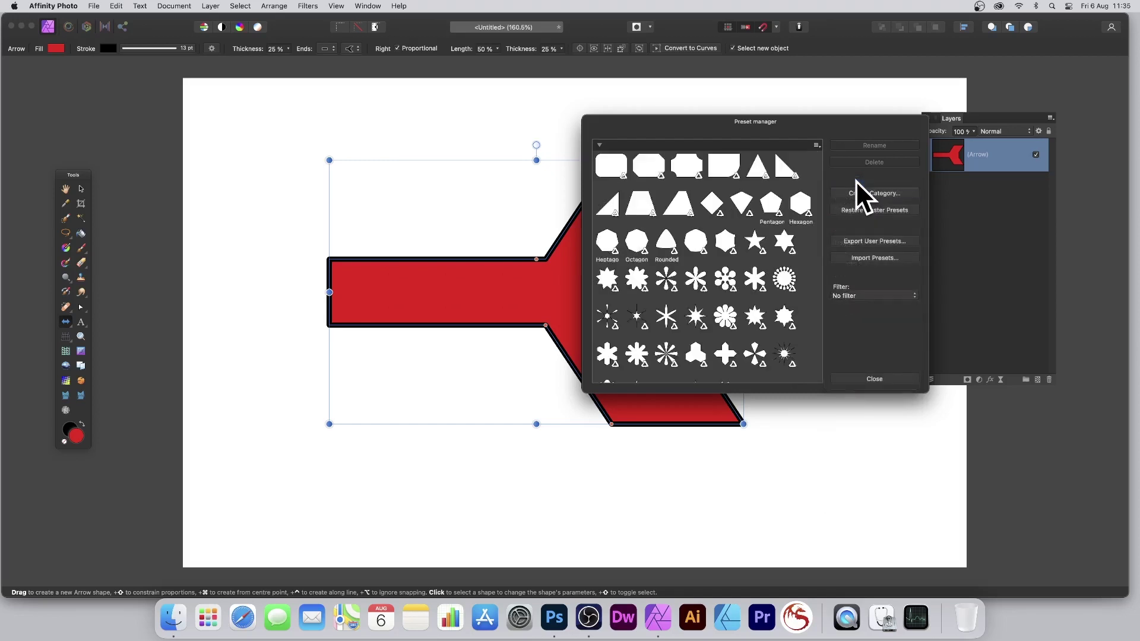
pyautogui.scroll(-5, 698, 247)
pyautogui.scroll(-10, 699, 242)
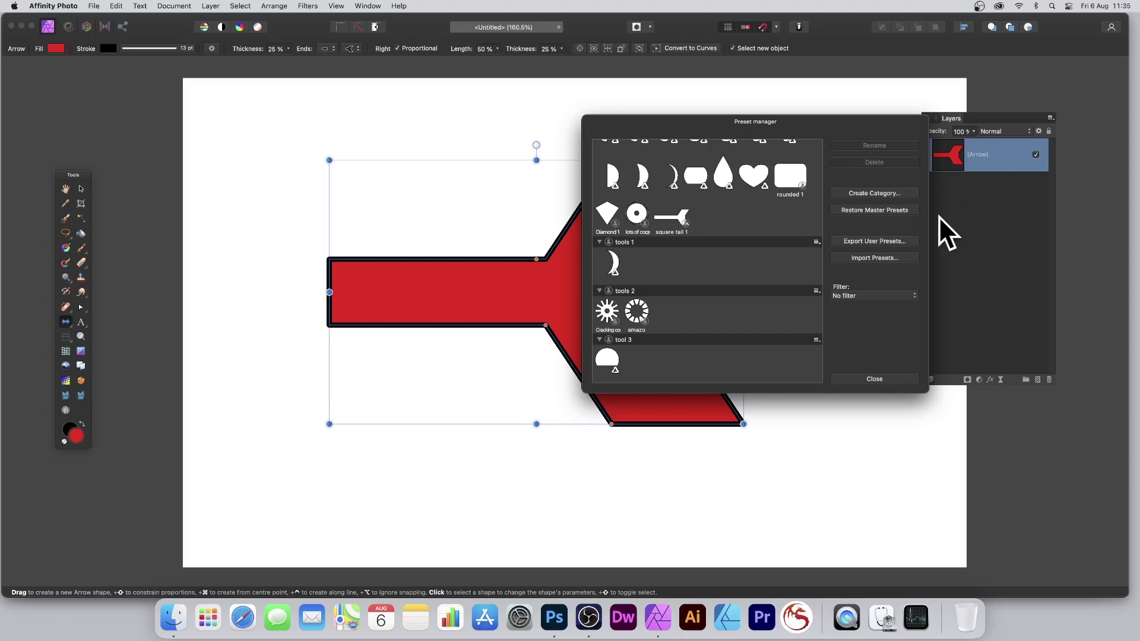
# Step: Export the user presets to the MAC-EXT-480 drive under the file name "mypresets"
pyautogui.click(879, 242)
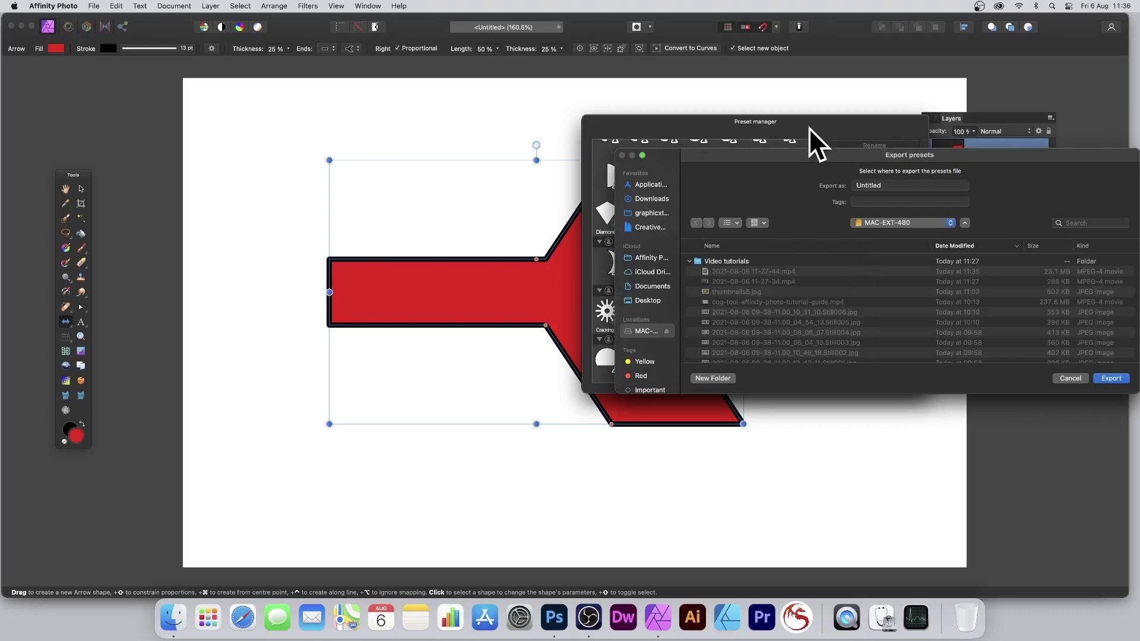
pyautogui.click(904, 184)
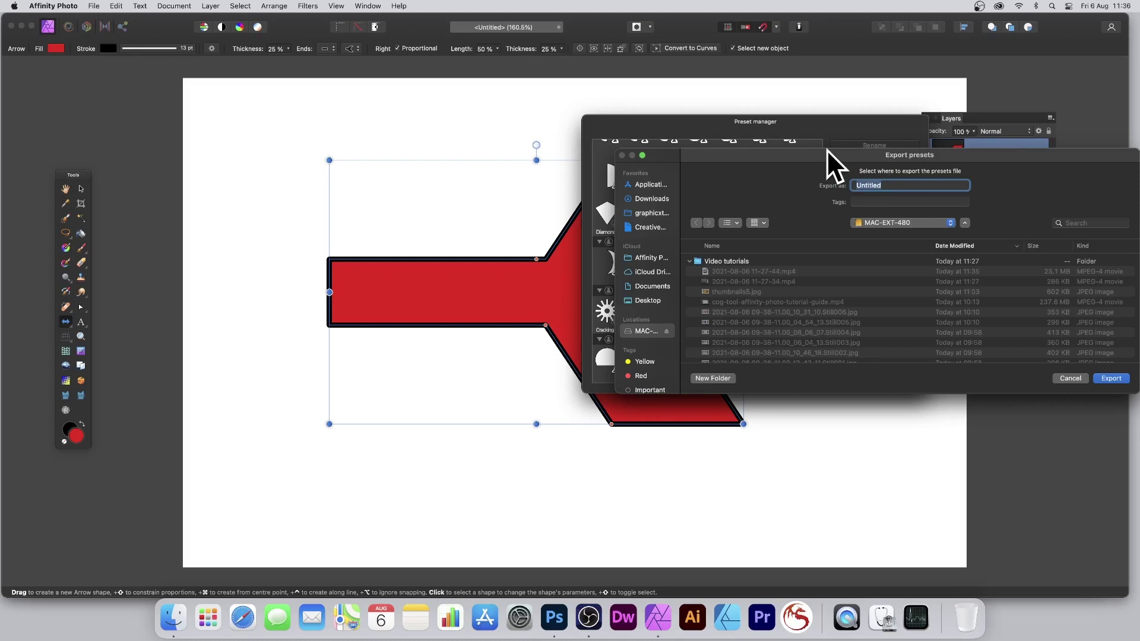
pyautogui.write('mypres')
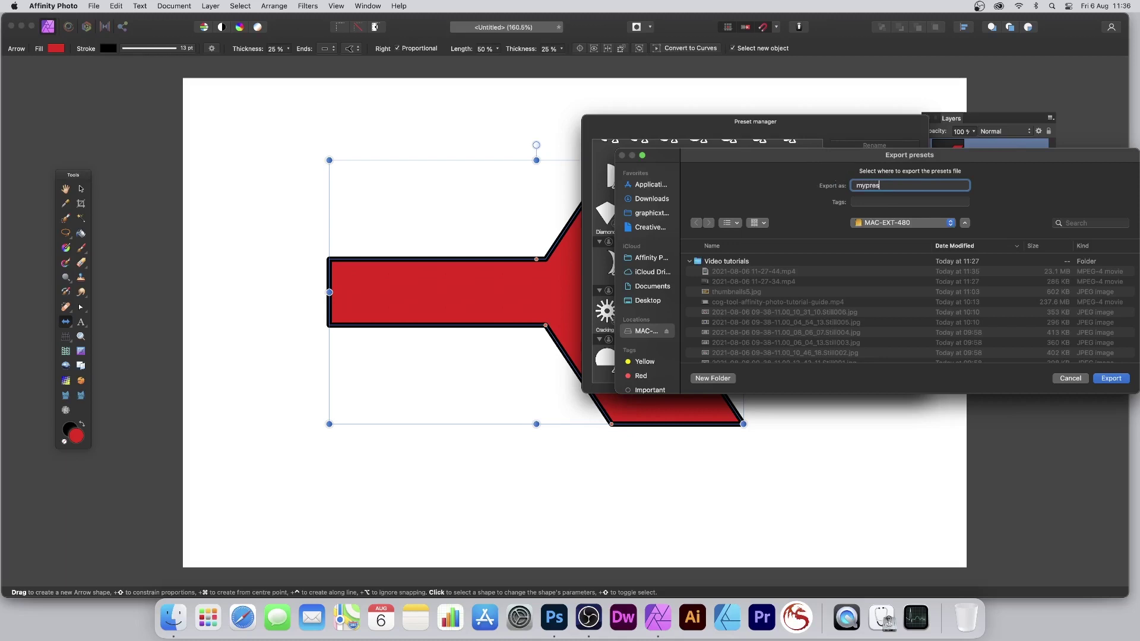
pyautogui.write('ets')
pyautogui.click(1111, 378)
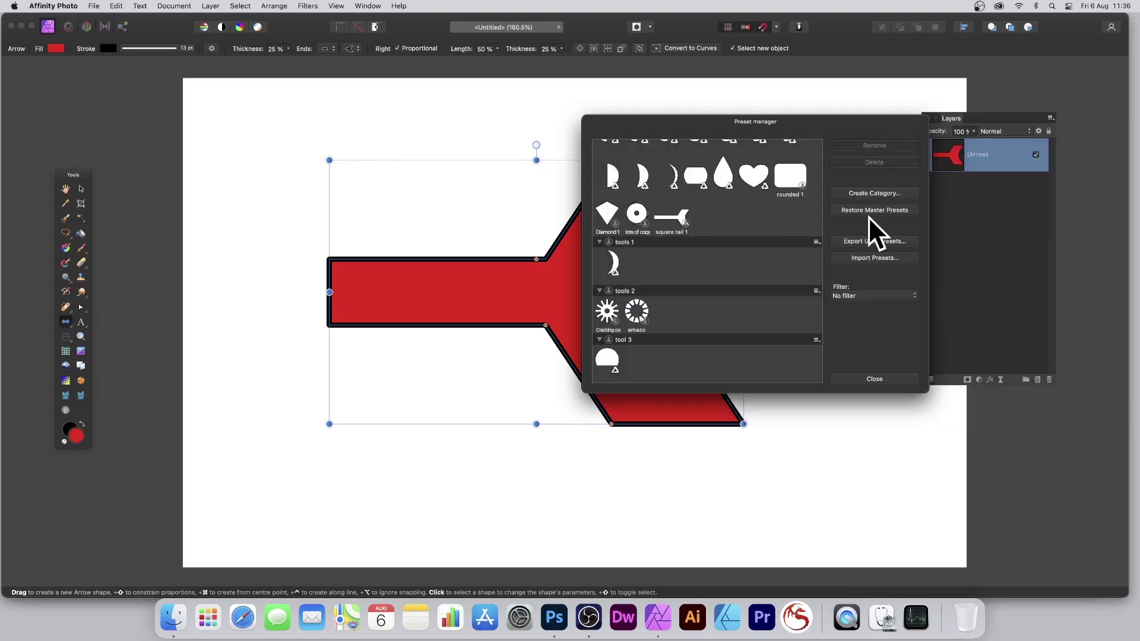
# Step: Look for the exported mypresets.aftoolpresets file in the preset import browser, and leave without importing it
pyautogui.click(865, 257)
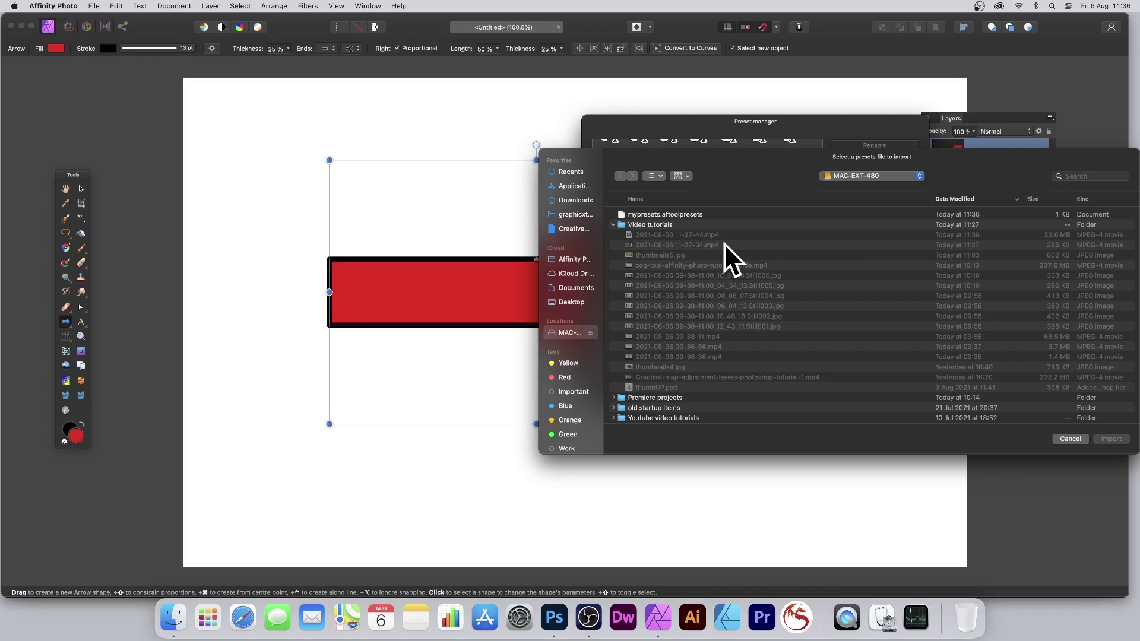
pyautogui.click(1070, 439)
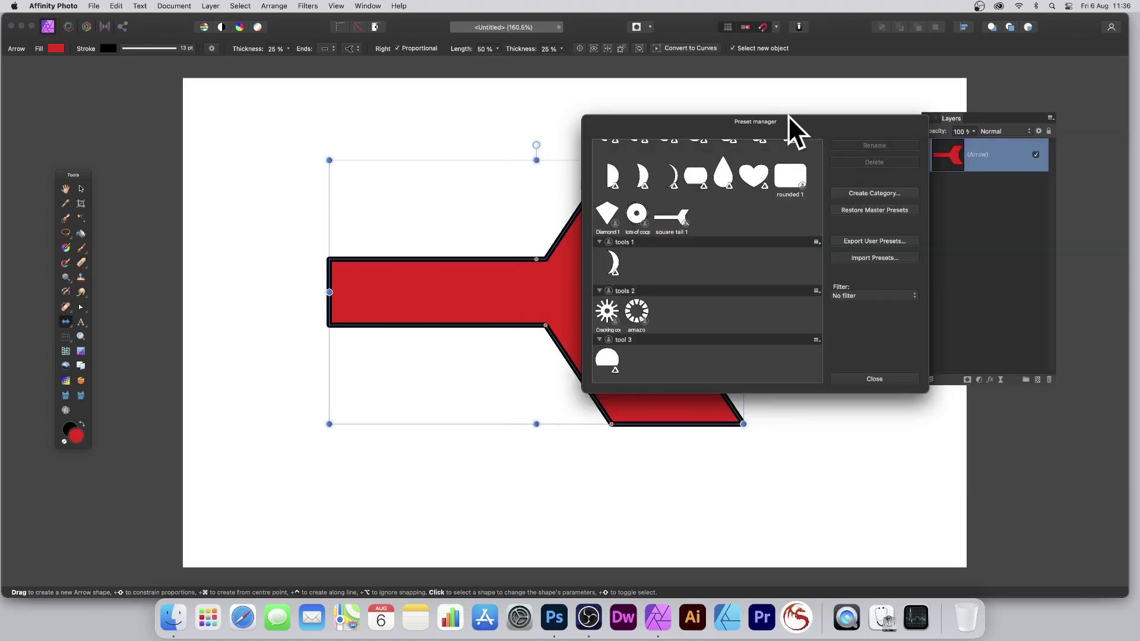
pyautogui.click(876, 257)
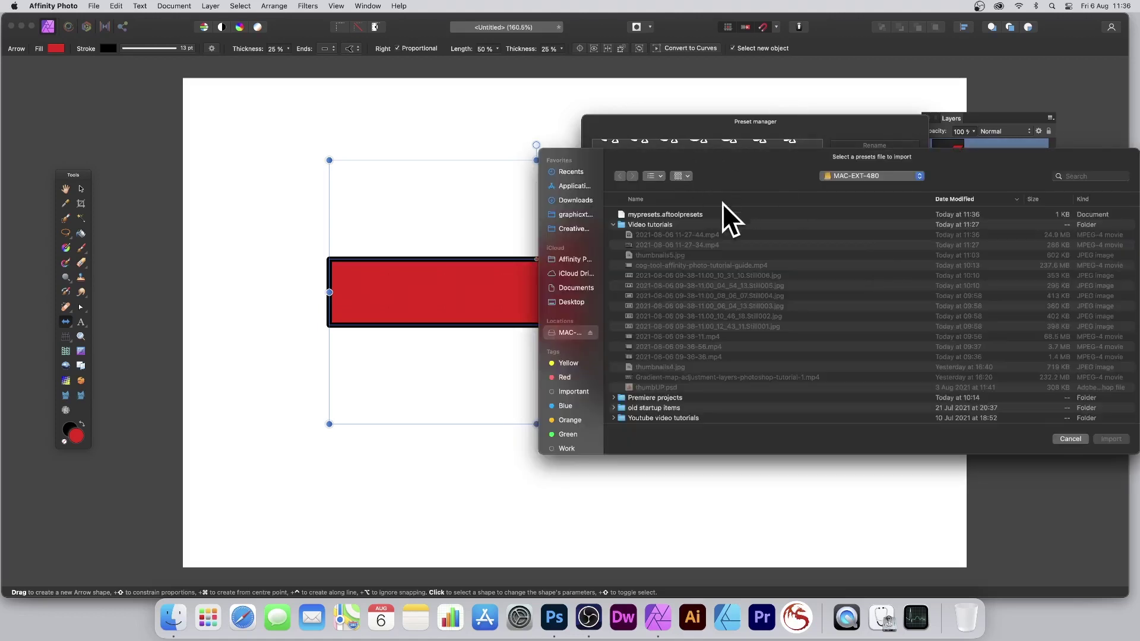
pyautogui.click(1066, 438)
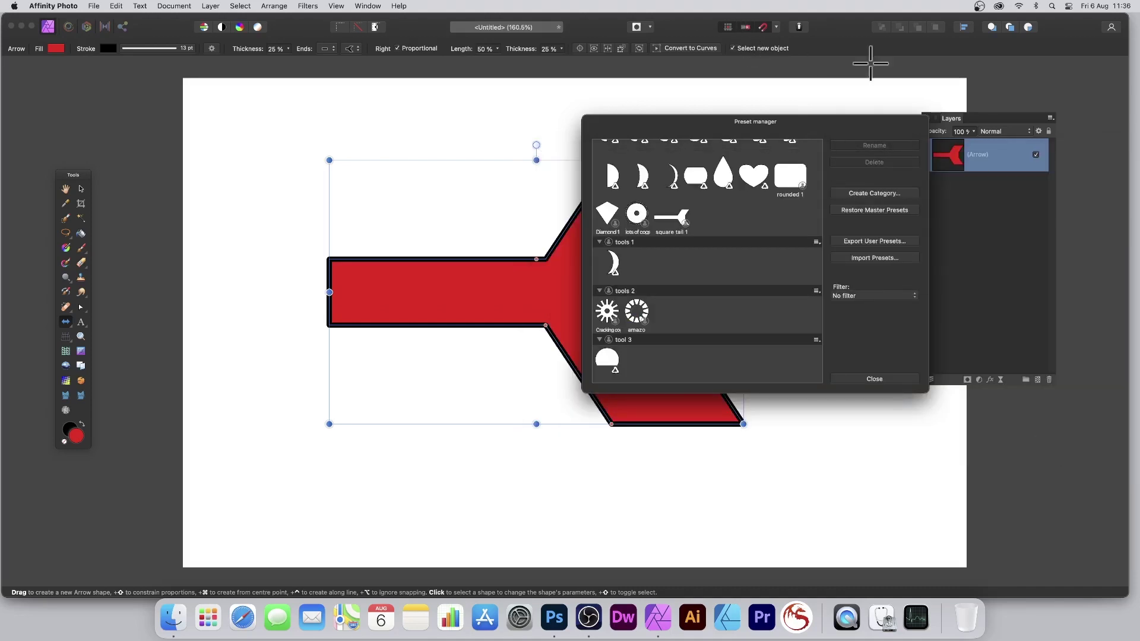
# Step: Close the Preset manager, delete the arrow and draw a large crescent on the canvas with the Crescent Tool
pyautogui.click(878, 376)
pyautogui.press('Delete')
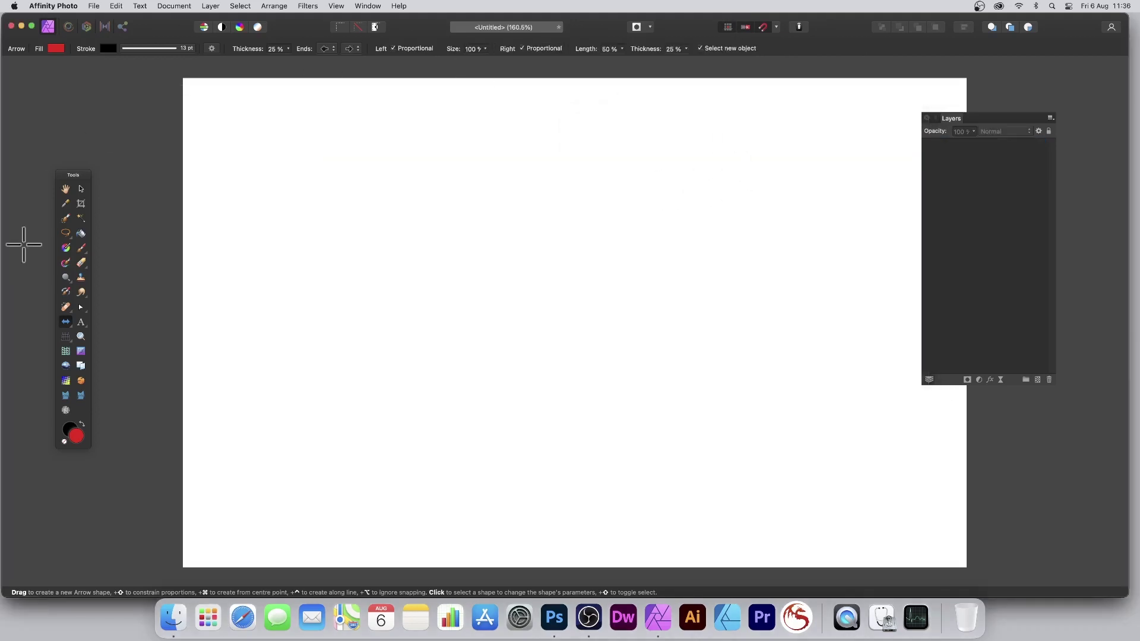
pyautogui.click(69, 324)
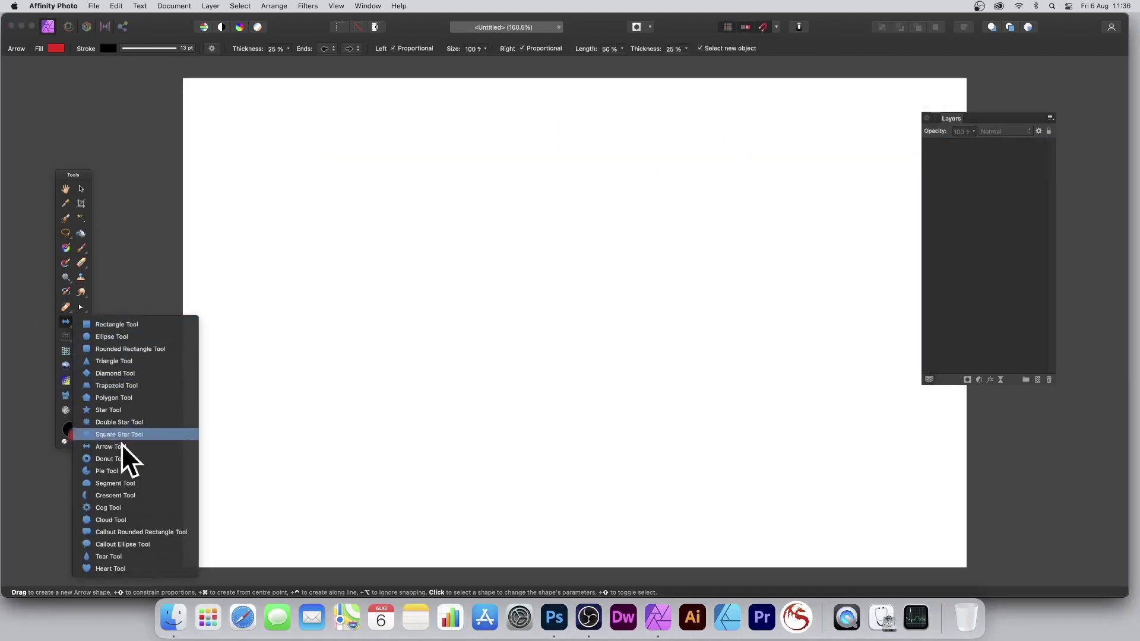
pyautogui.click(120, 495)
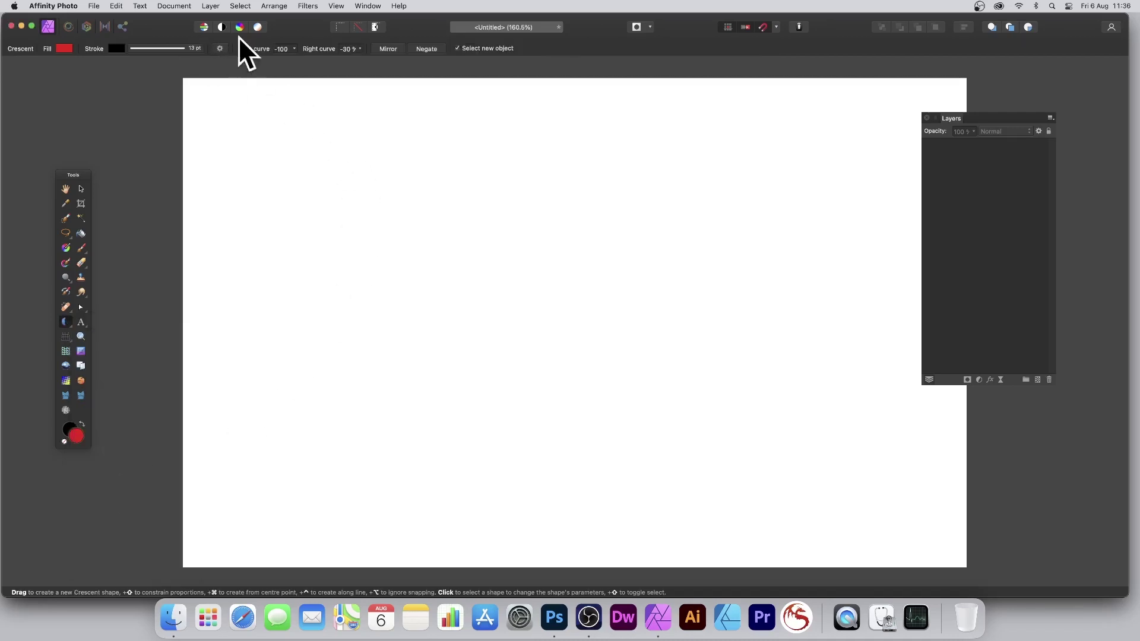
pyautogui.moveTo(352, 106); pyautogui.dragTo(709, 487)
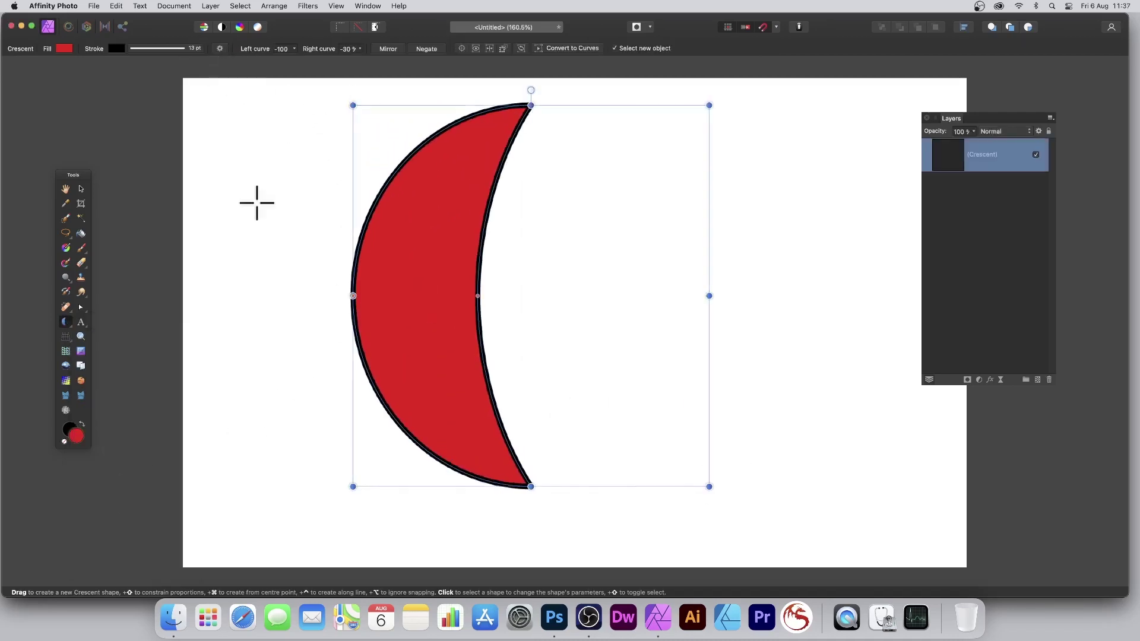
# Step: Try the second and third built-in crescent presets on the shape, and apply the thin crescent with the -75% right curve
pyautogui.click(219, 48)
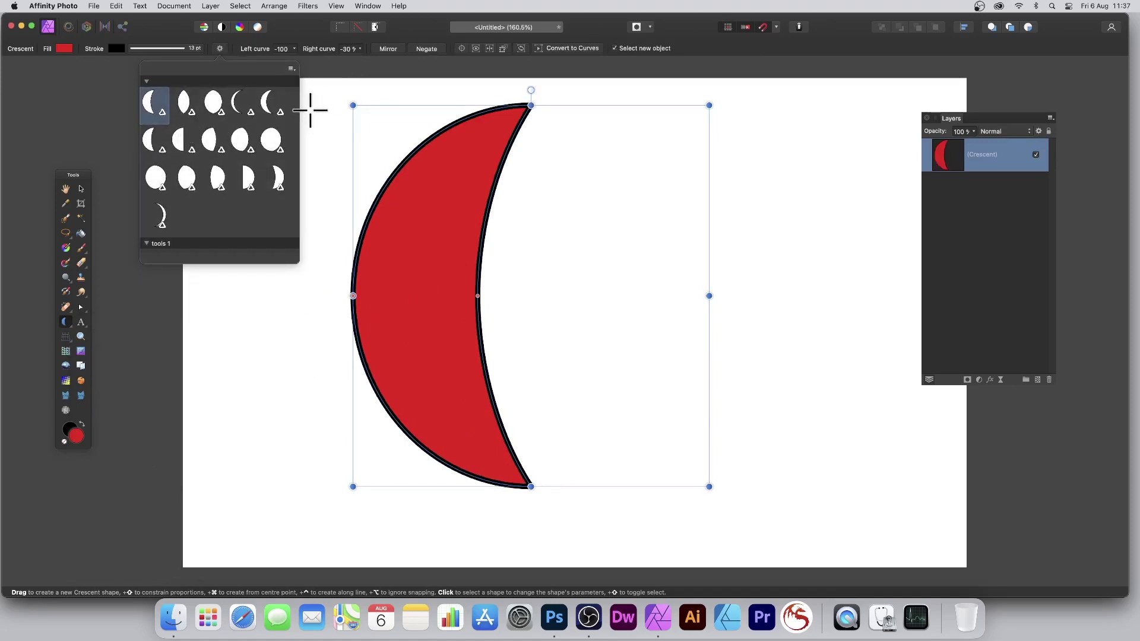
pyautogui.click(189, 101)
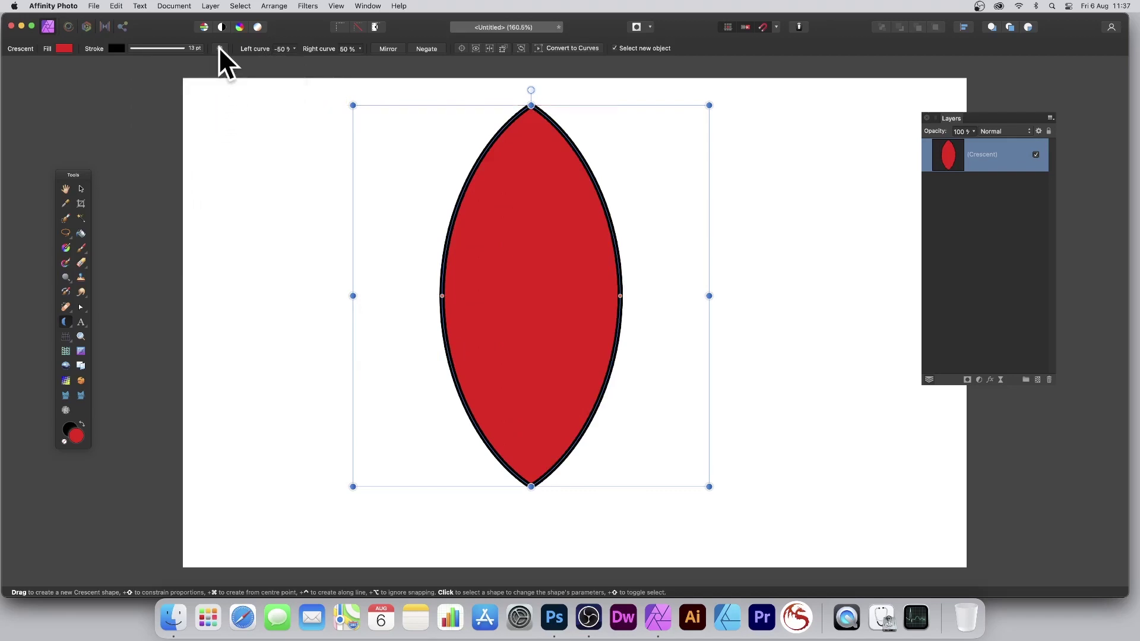
pyautogui.click(220, 50)
pyautogui.click(214, 100)
pyautogui.click(220, 49)
pyautogui.click(239, 100)
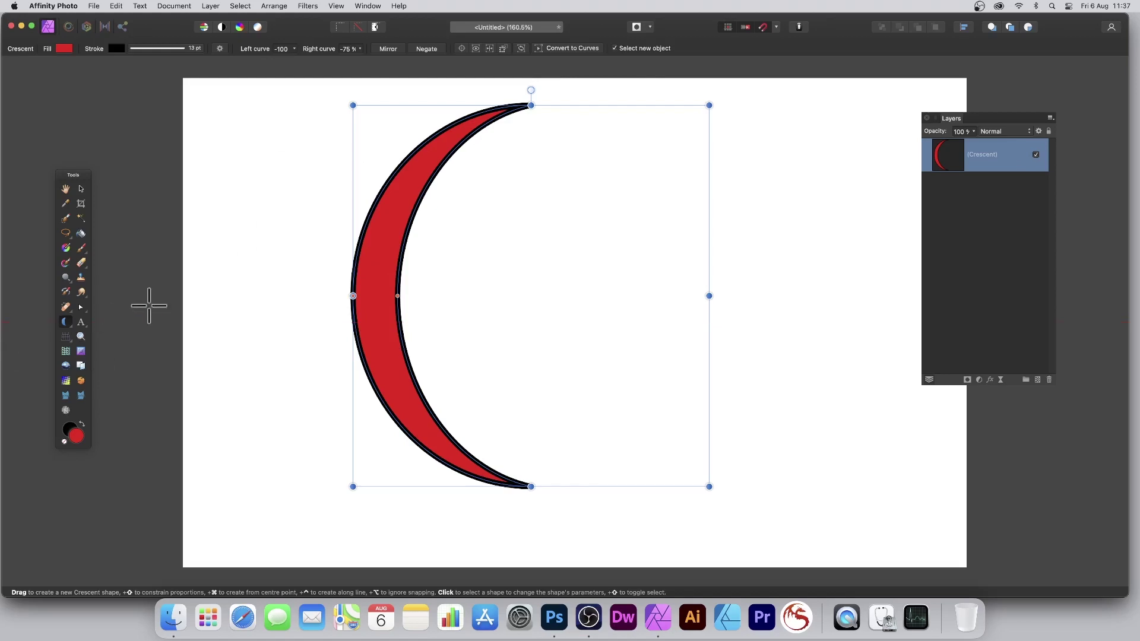
# Step: Try converting the crescent to curves for editing with the Node Tool, and undo the conversion
pyautogui.click(561, 49)
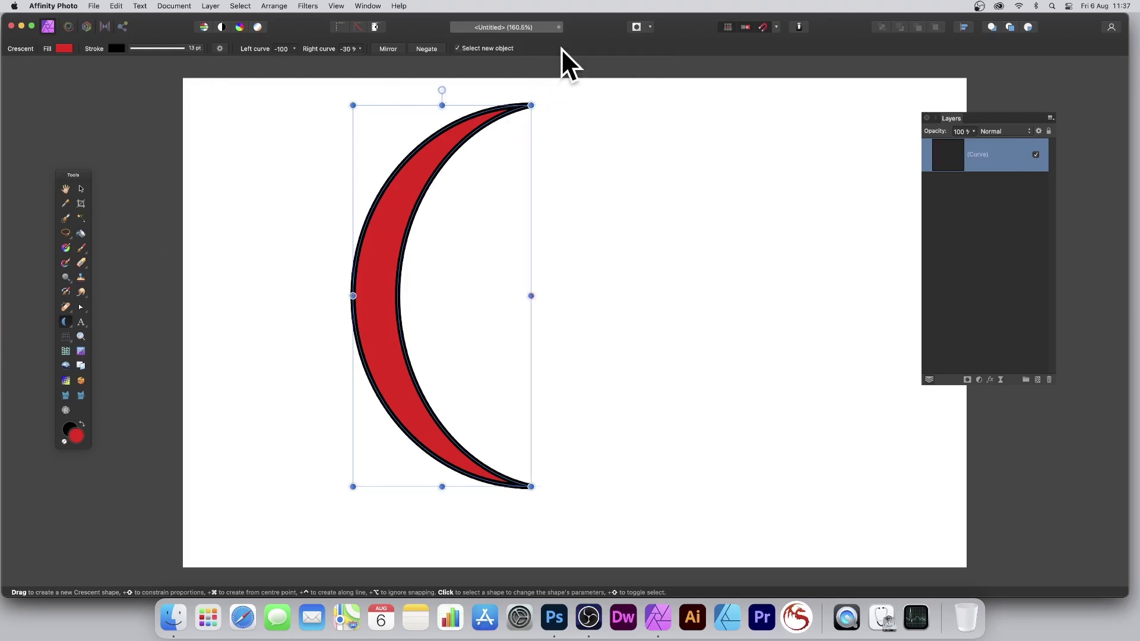
pyautogui.click(80, 307)
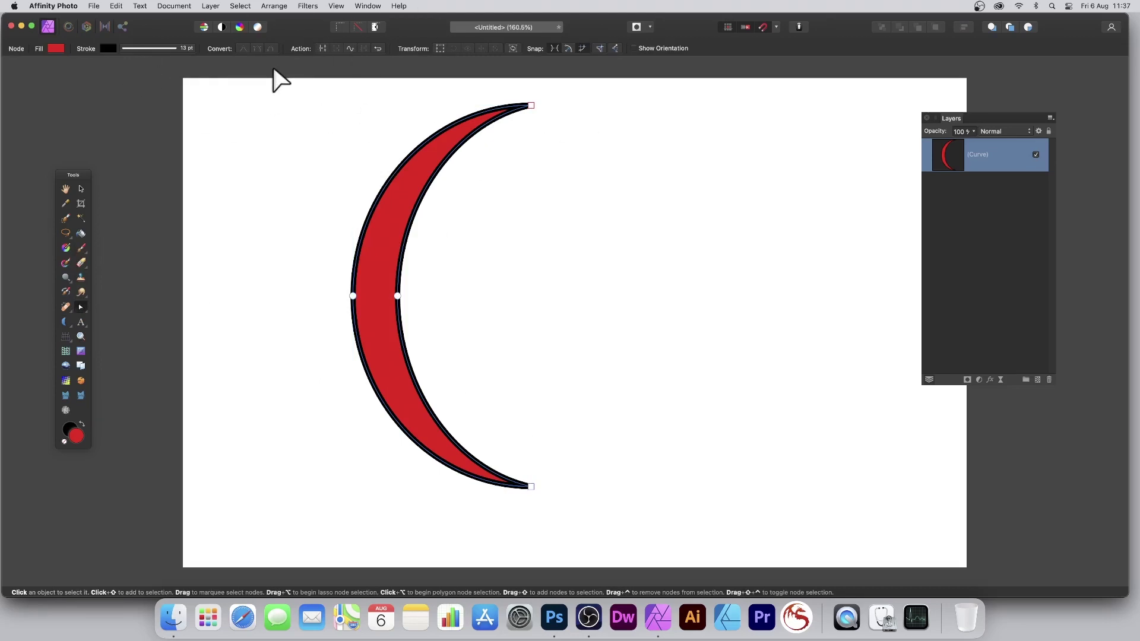
pyautogui.press('super+z')
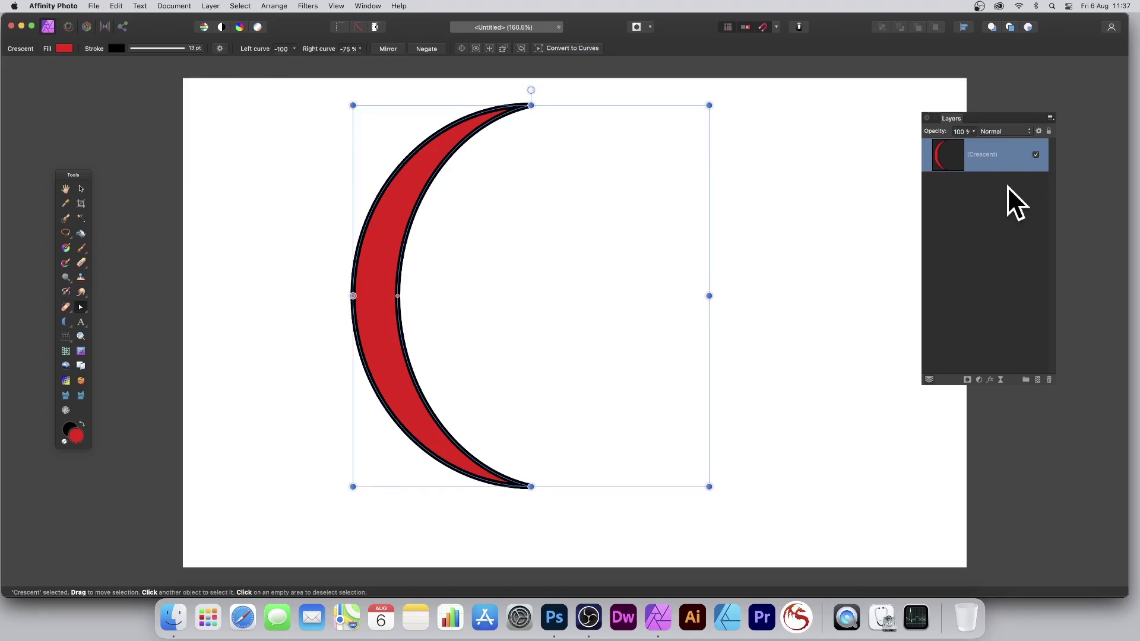
# Step: Apply the crescent preset from the tools 1 category to the shape on the canvas
pyautogui.click(220, 49)
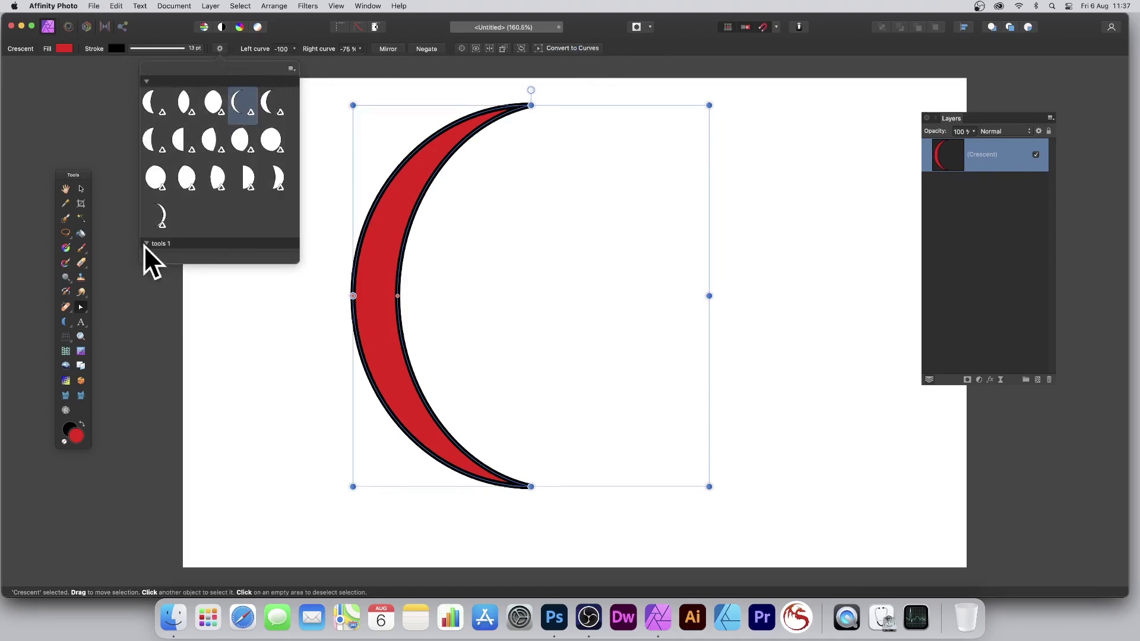
pyautogui.scroll(-3, 166, 242)
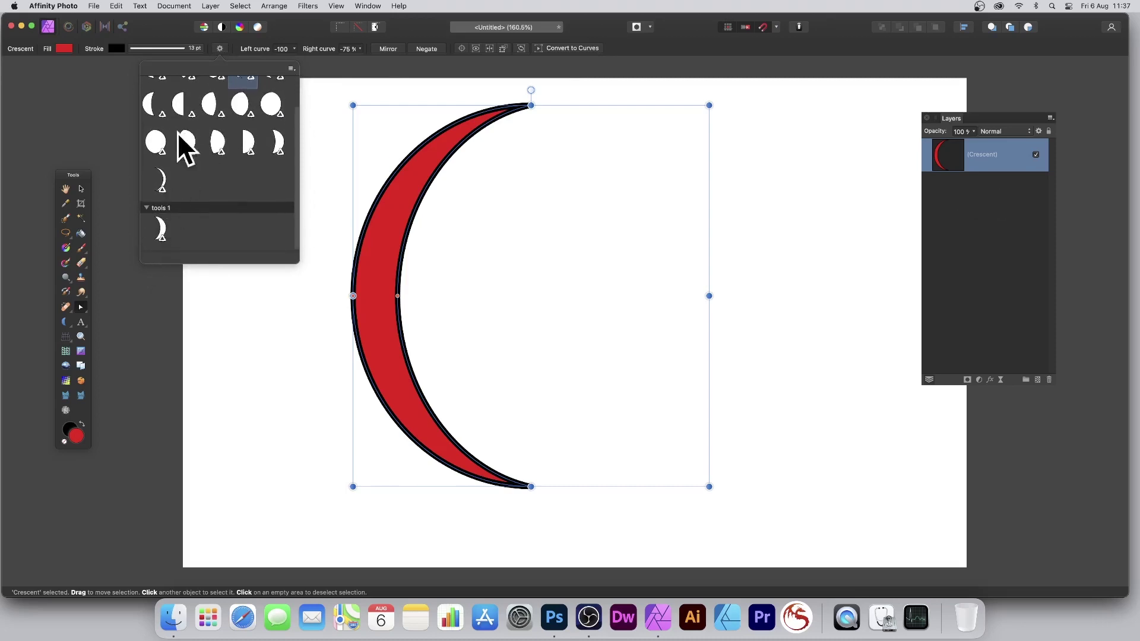
pyautogui.click(160, 226)
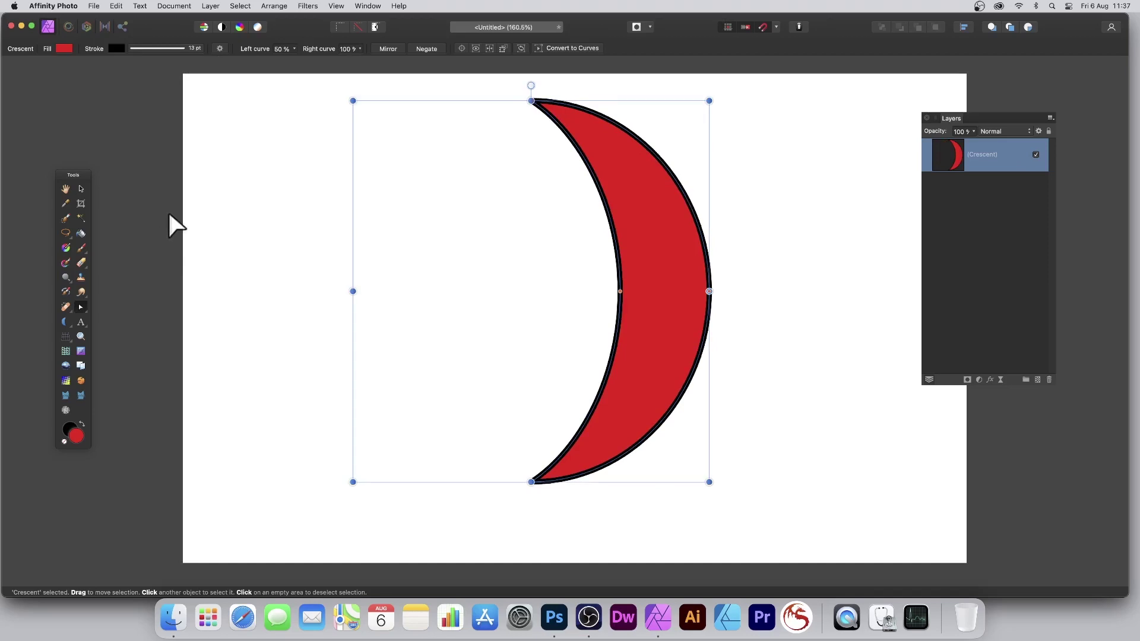
pyautogui.hscroll(2, 170, 215)
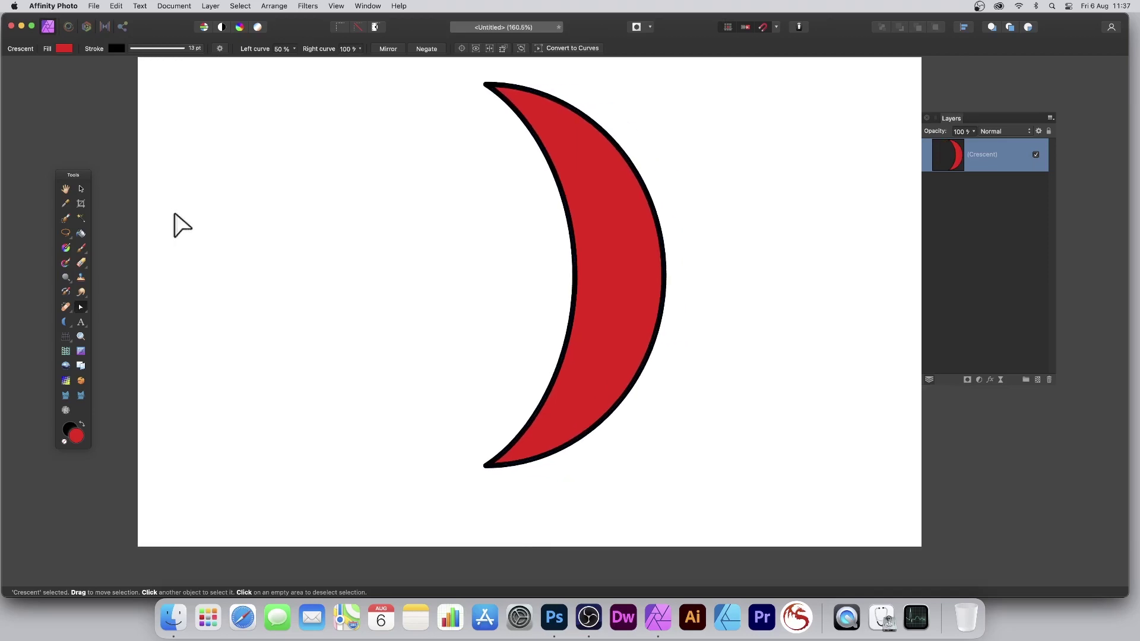
# Step: Apply the fourth built-in crescent preset, the thin one, to the shape and negate its curve
pyautogui.click(217, 49)
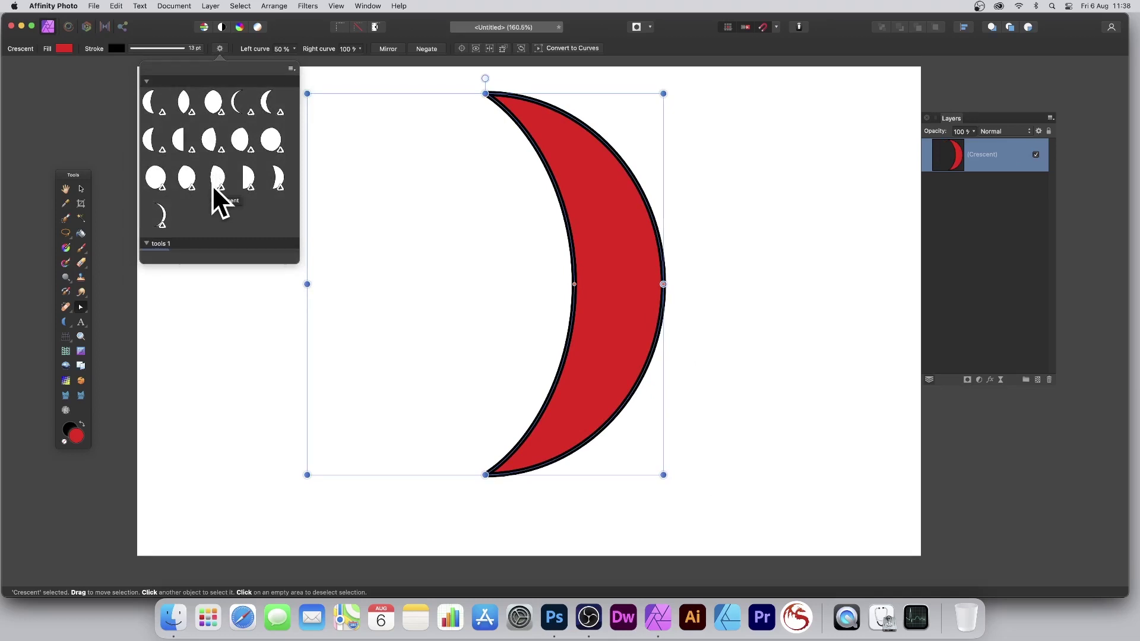
pyautogui.click(240, 102)
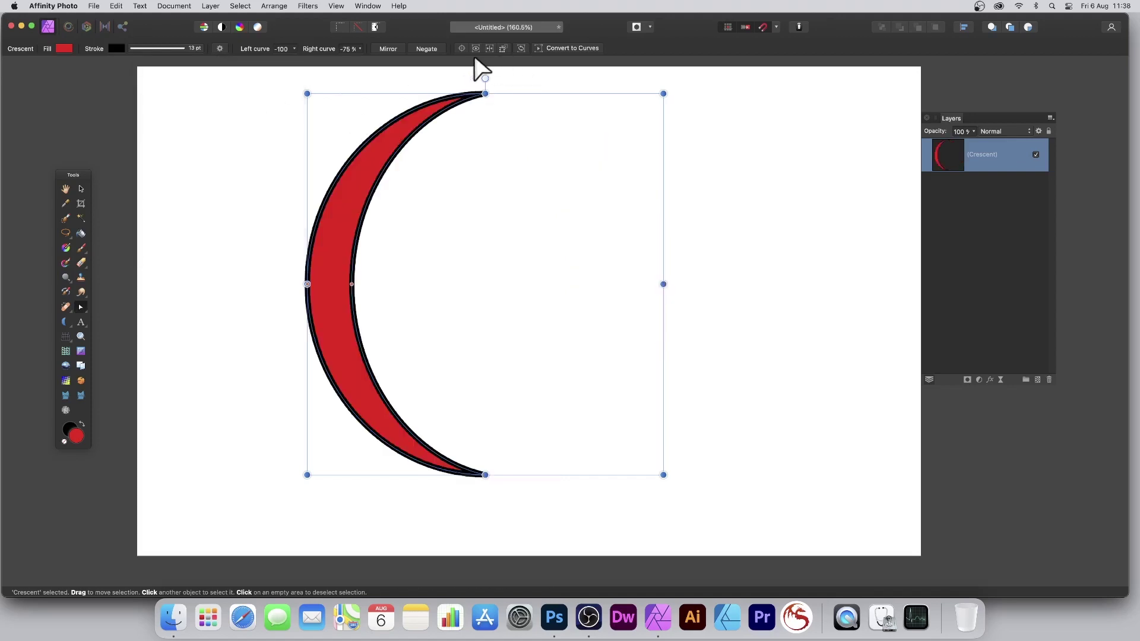
pyautogui.click(432, 49)
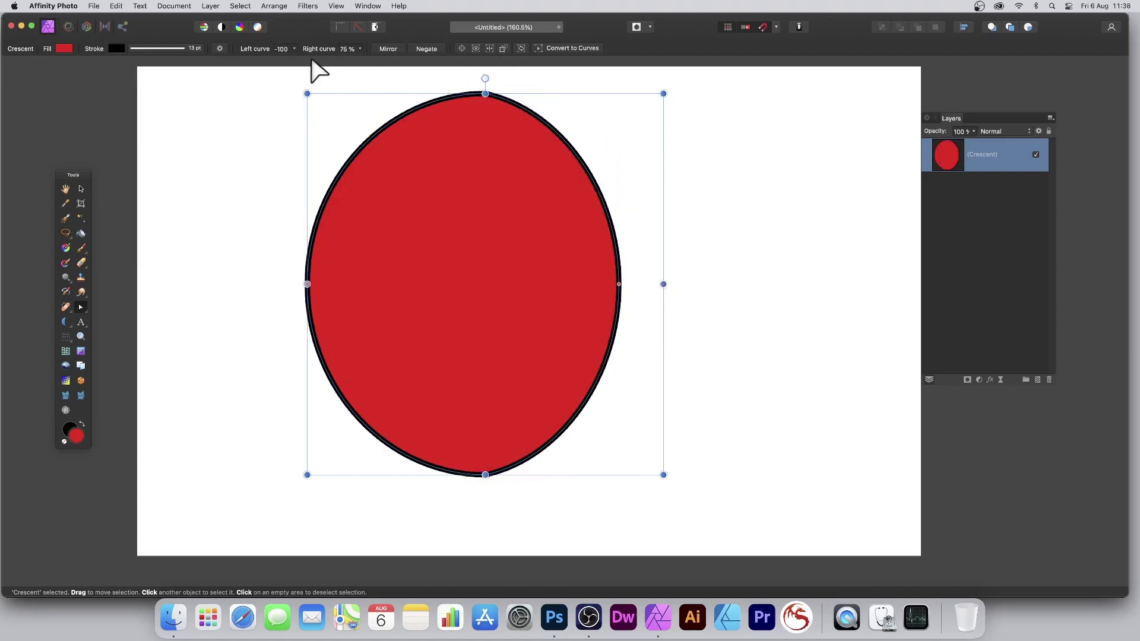
# Step: Check which preset creation and management options are available for the negated crescent
pyautogui.click(225, 49)
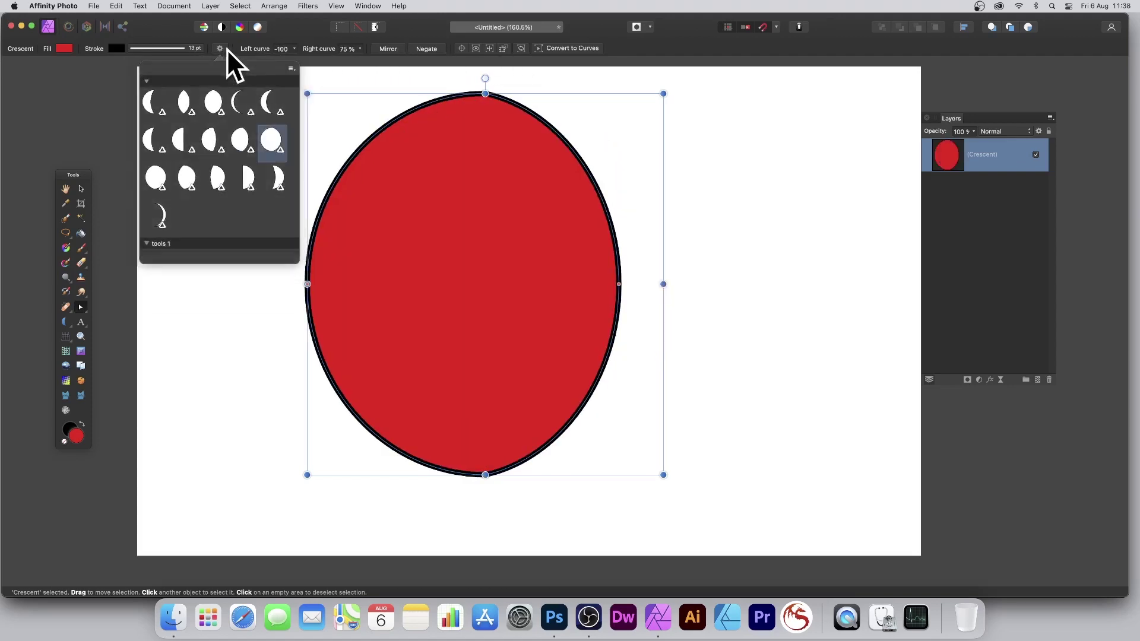
pyautogui.click(292, 69)
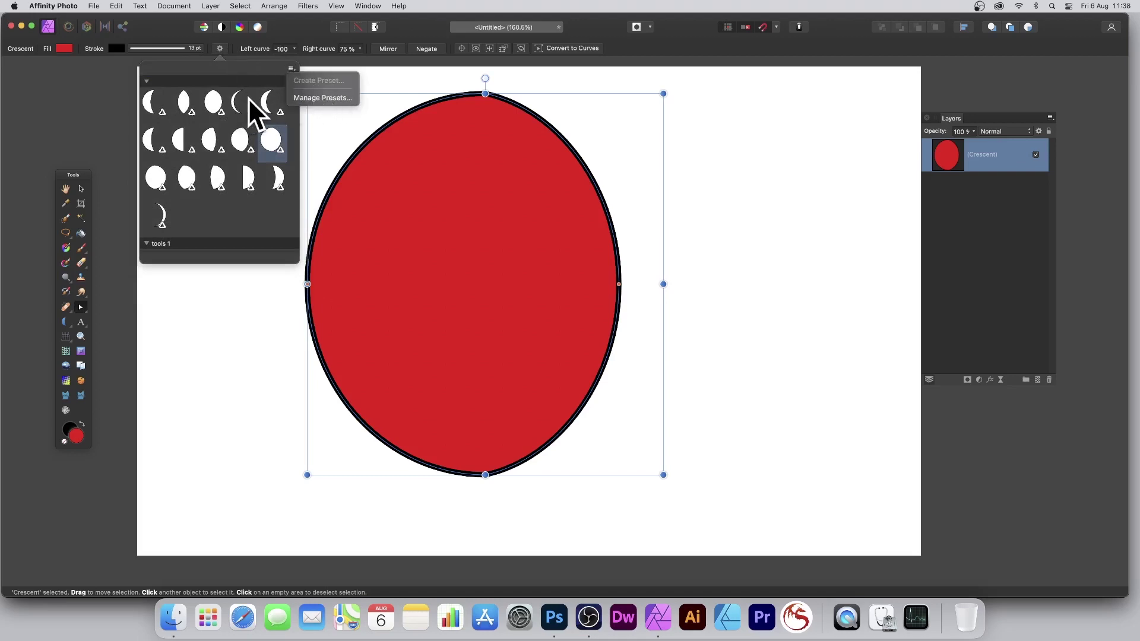
pyautogui.click(245, 67)
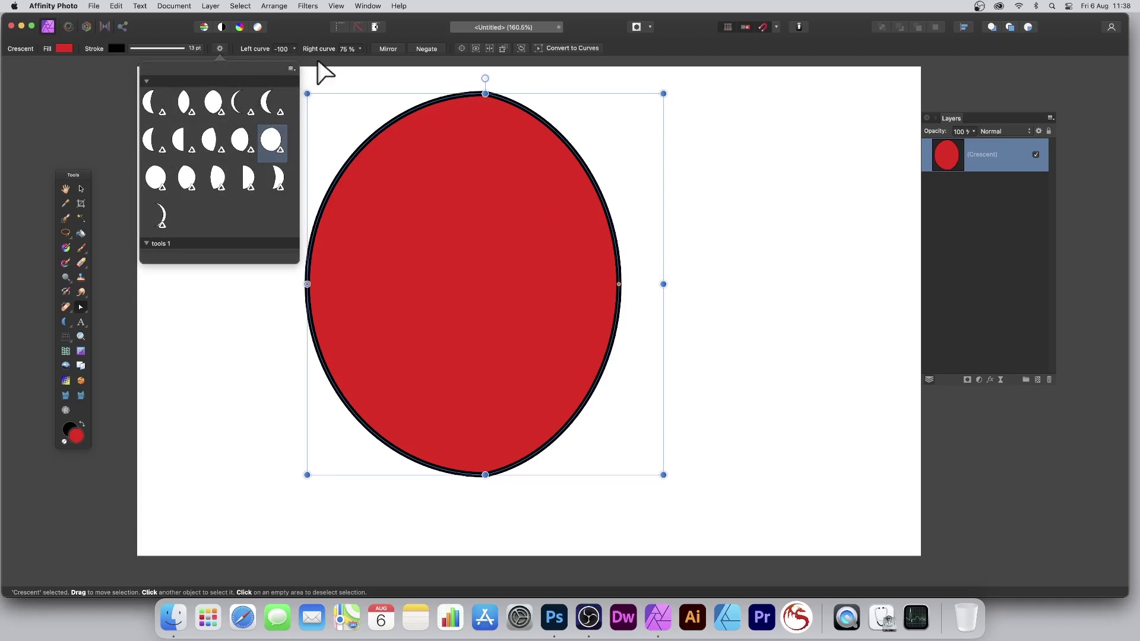
pyautogui.hscroll(2, 318, 69)
pyautogui.scroll(2, 332, 152)
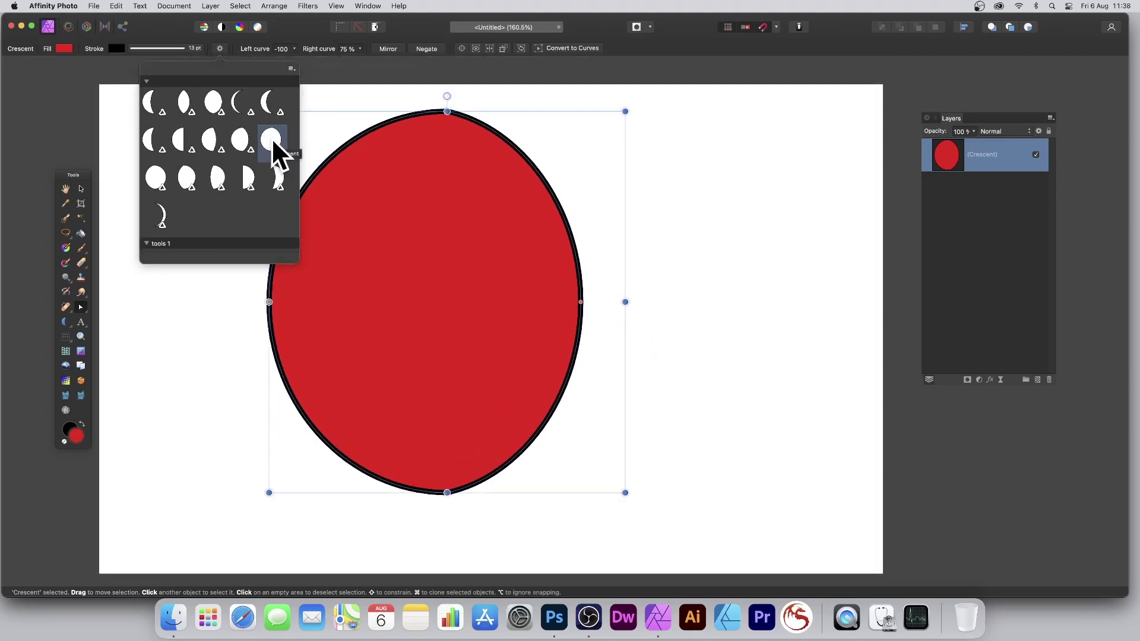
# Step: Set the crescent's left curve to 15% and save the shape as a preset named "crescent 1" with no category
pyautogui.click(295, 49)
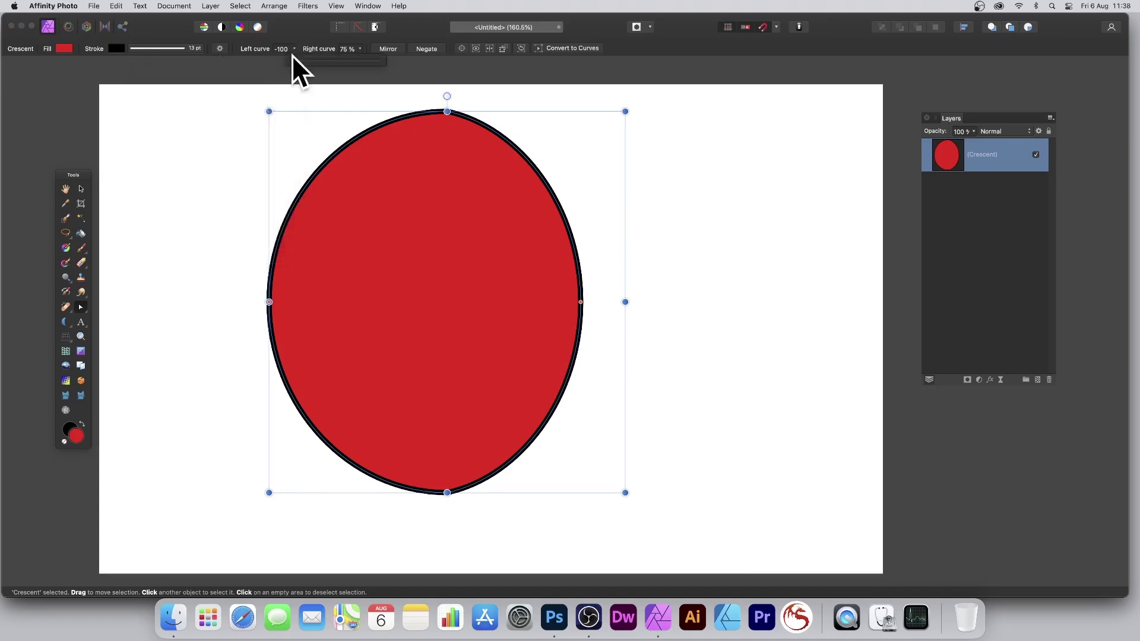
pyautogui.moveTo(294, 58); pyautogui.dragTo(351, 62)
pyautogui.click(220, 48)
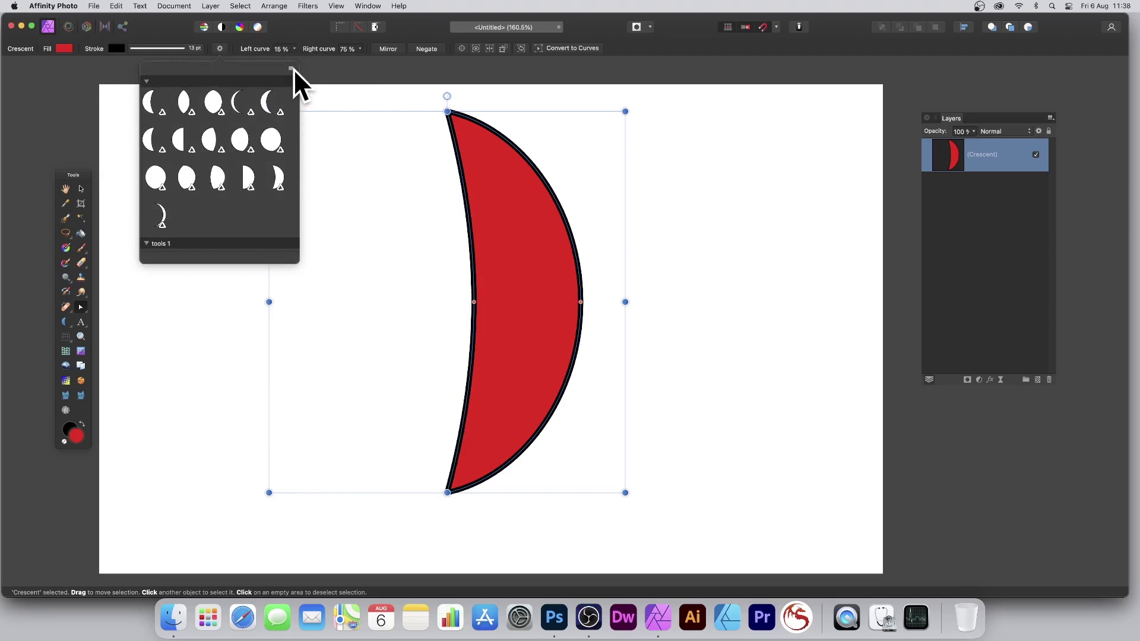
pyautogui.click(291, 69)
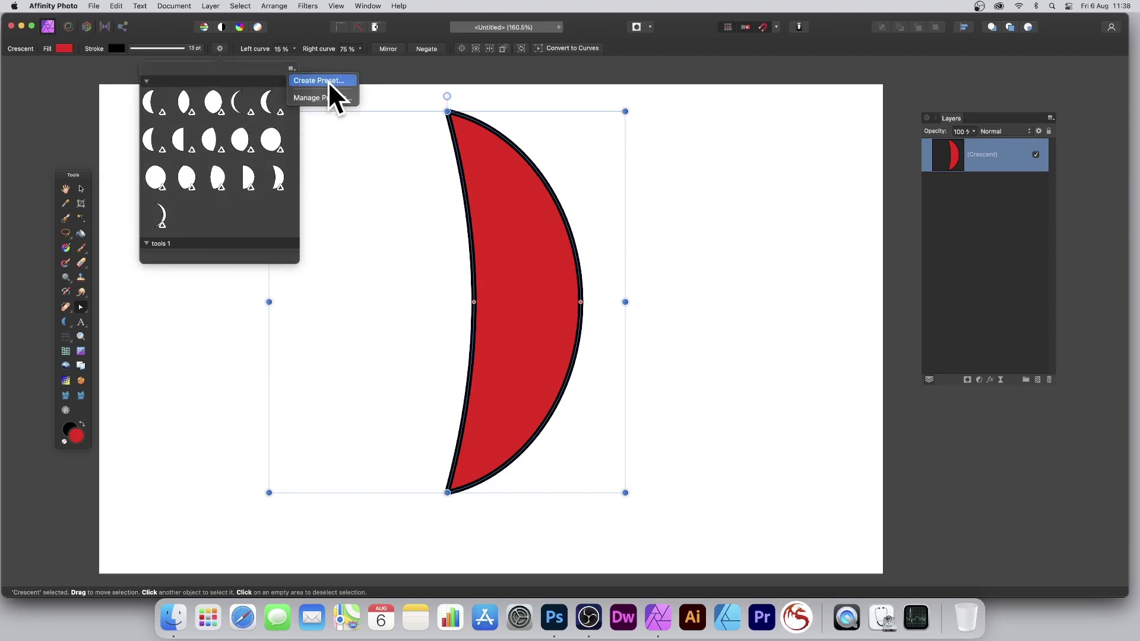
pyautogui.click(328, 81)
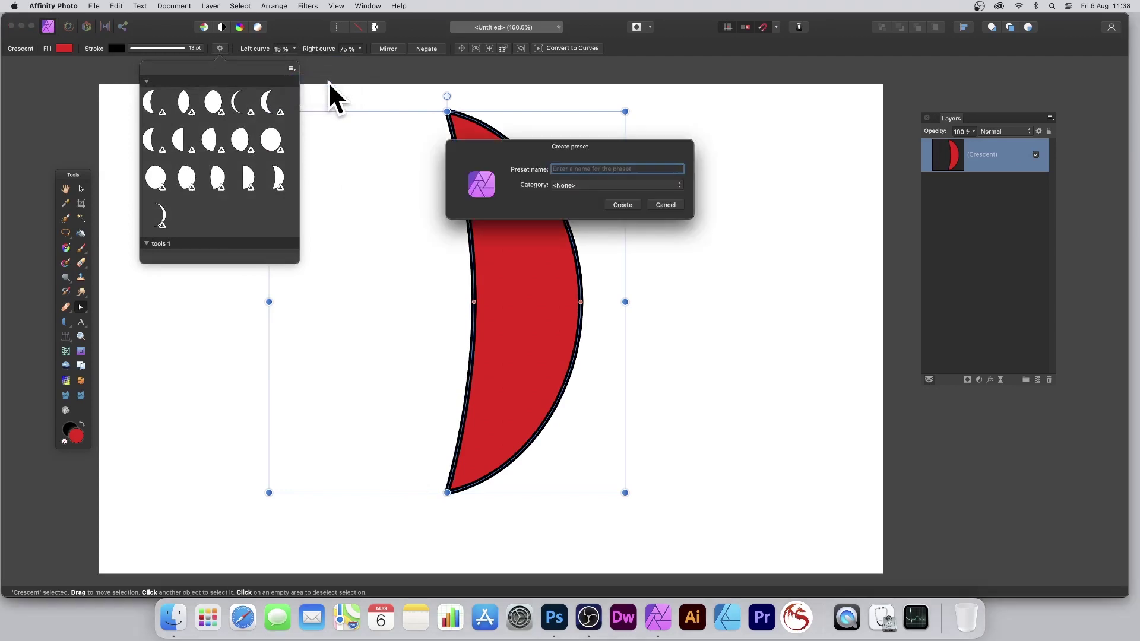
pyautogui.write('crescemn')
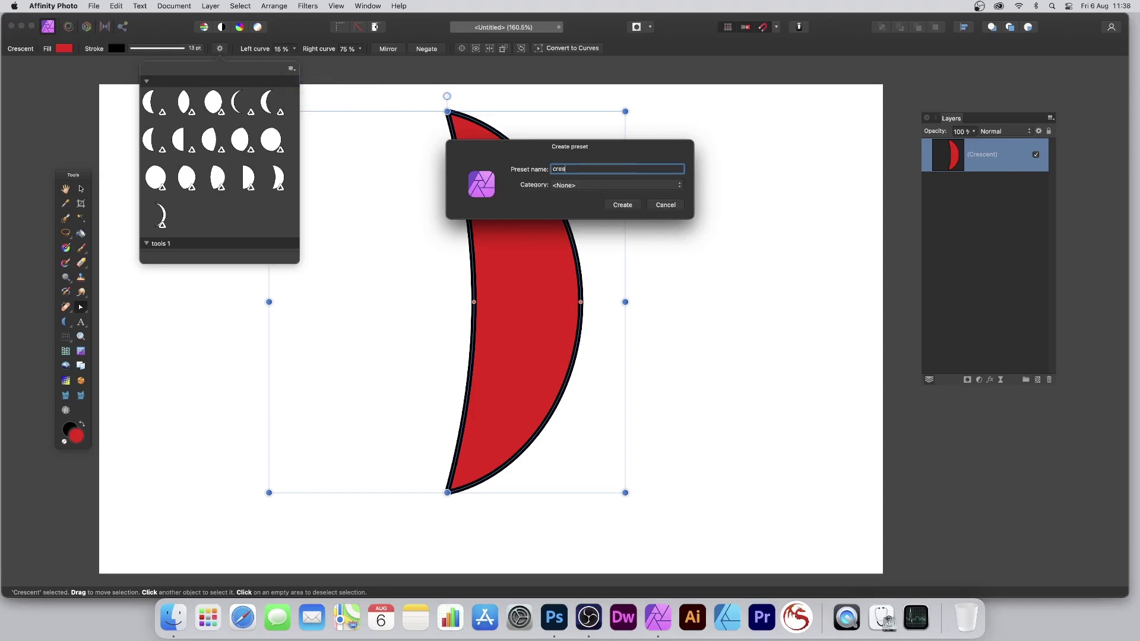
pyautogui.press('BackSpace')
pyautogui.press('BackSpace')
pyautogui.write('nt 1')
pyautogui.click(620, 204)
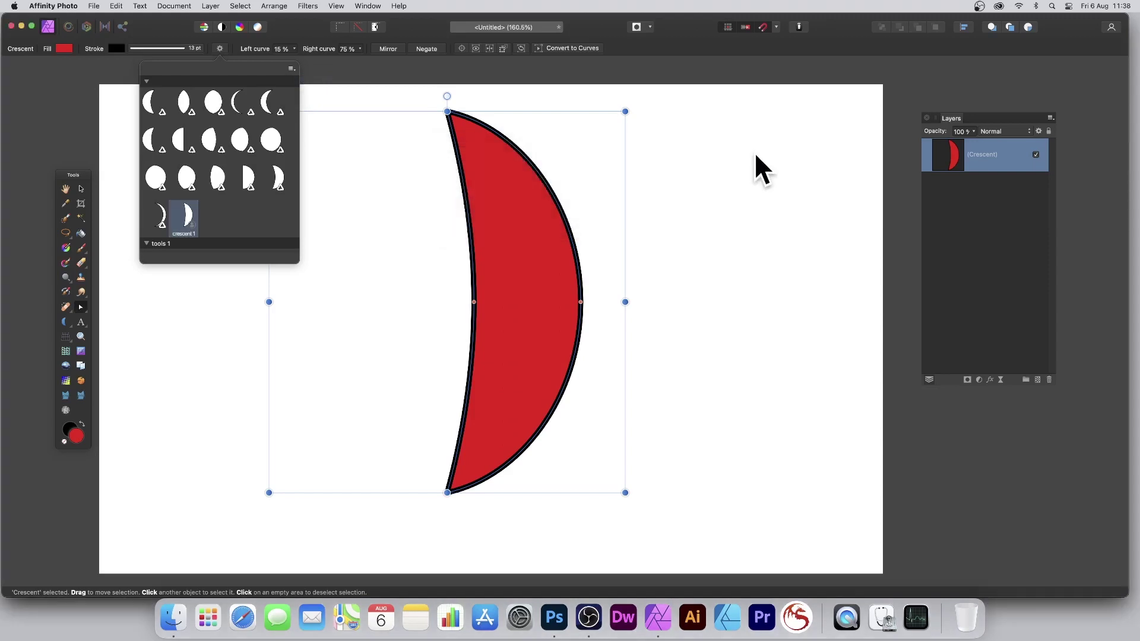
# Step: Apply the crescent 1 preset to the shape, and move that preset into the tools 1 category in the Preset manager
pyautogui.scroll(-1, 335, 192)
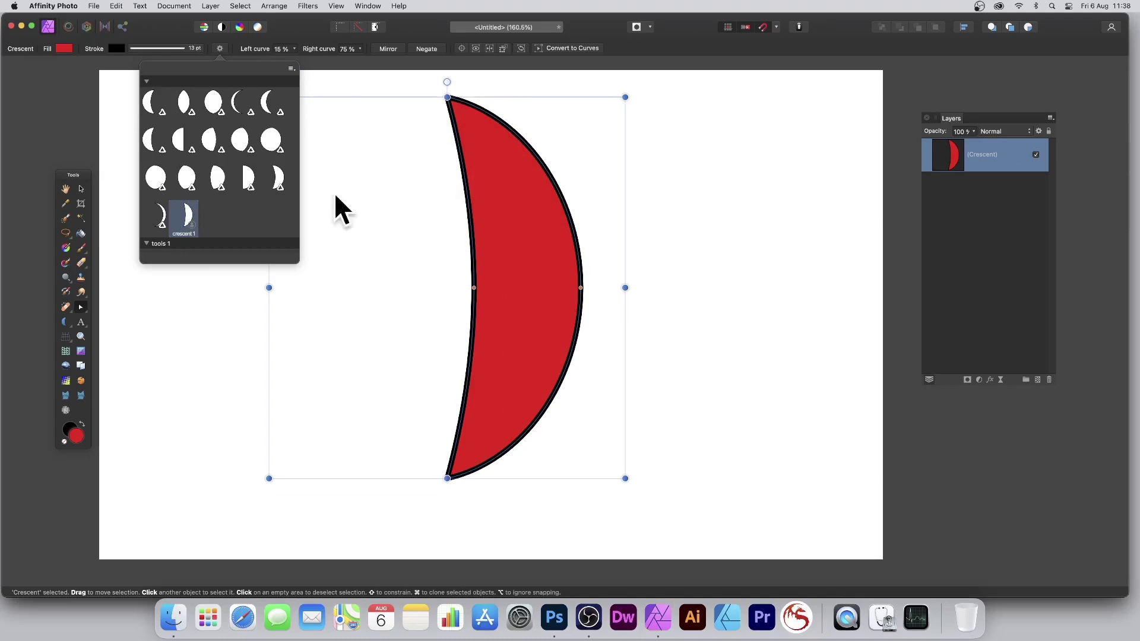
pyautogui.click(185, 225)
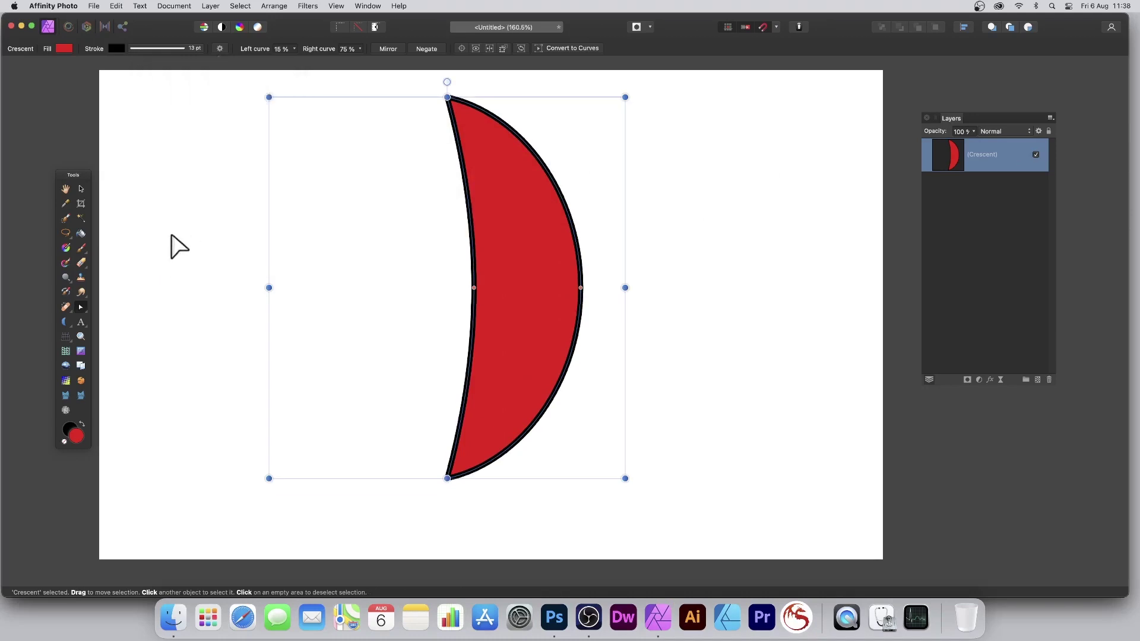
pyautogui.click(220, 48)
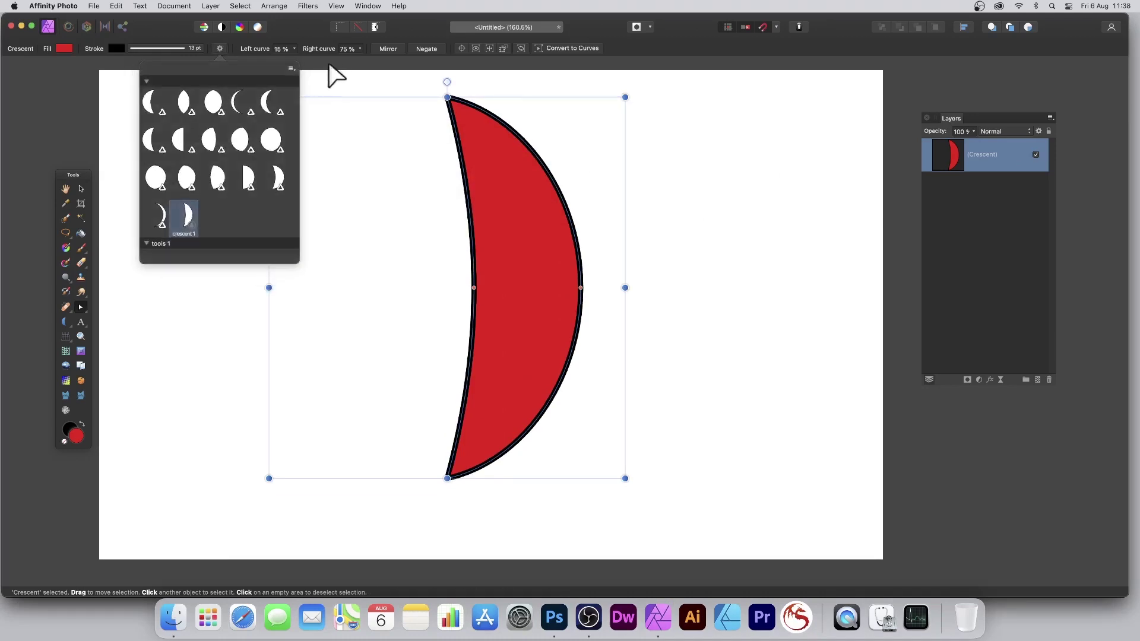
pyautogui.click(289, 67)
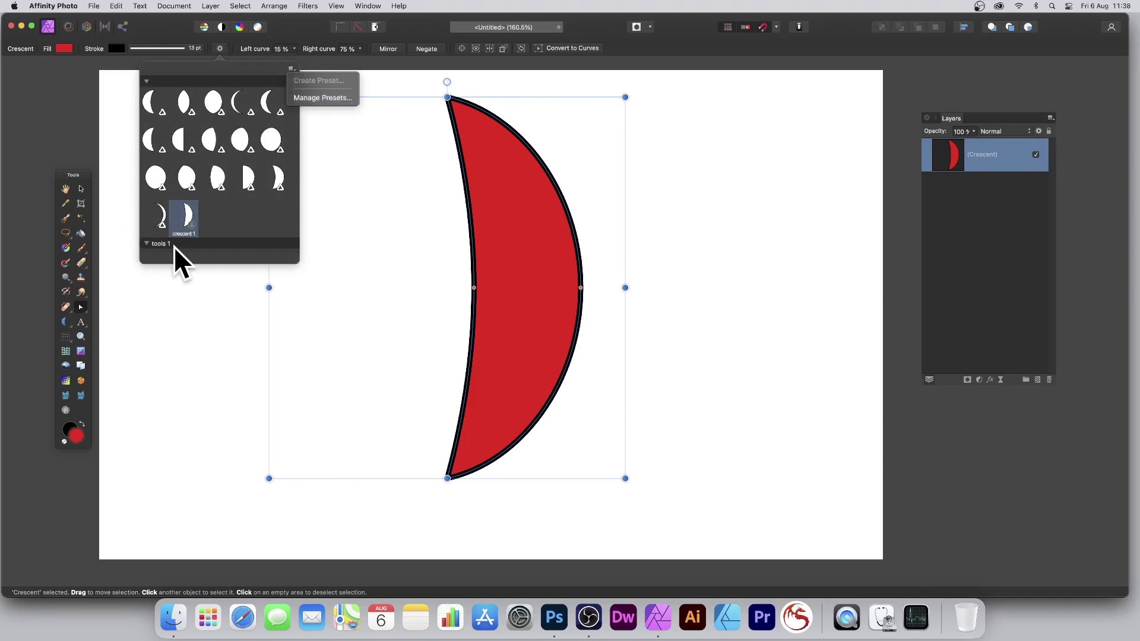
pyautogui.click(314, 97)
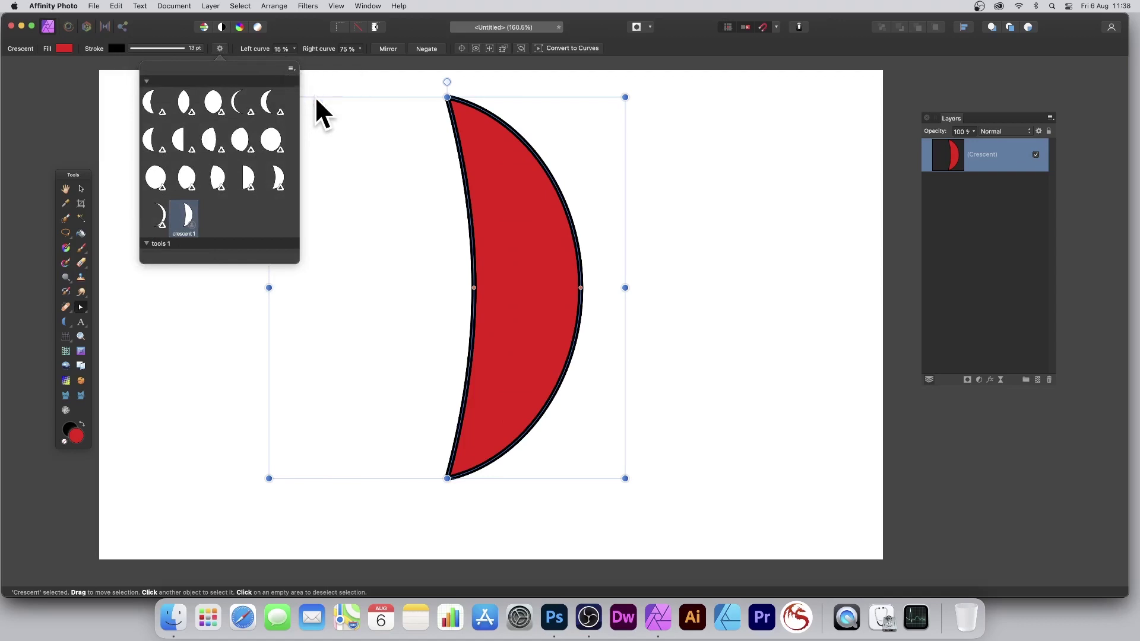
pyautogui.scroll(-10, 589, 220)
pyautogui.scroll(-3, 589, 219)
pyautogui.moveTo(518, 236); pyautogui.dragTo(439, 290)
# Step: Look at the rename, delete and export options for the crescent 1 preset and a built-in preset, and close the Preset manager
pyautogui.rightClick(455, 289)
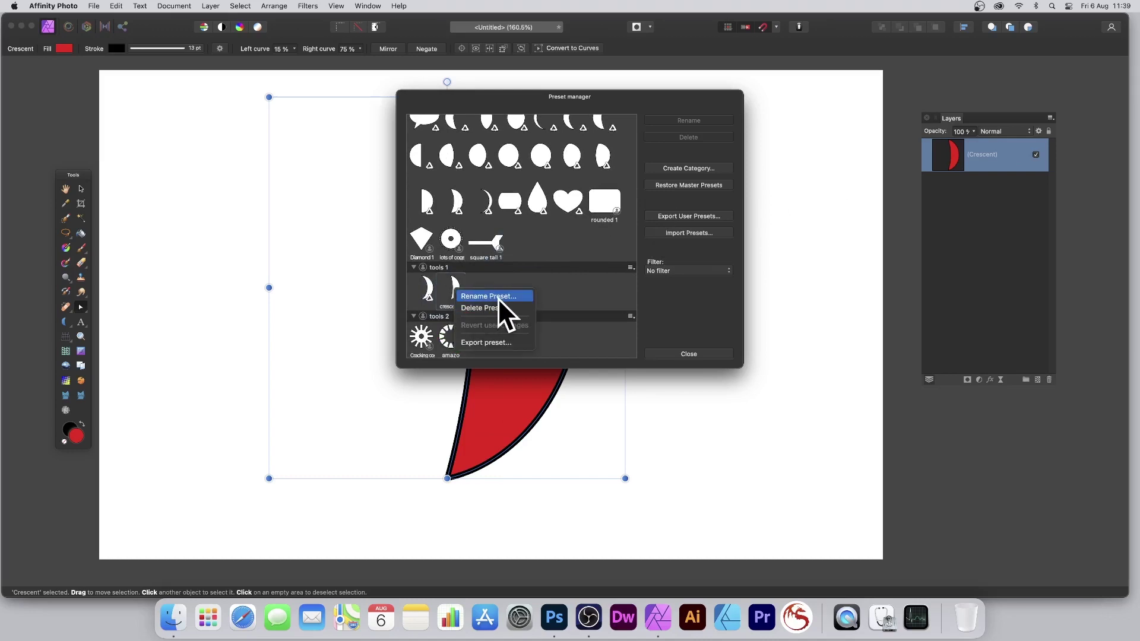
pyautogui.click(696, 153)
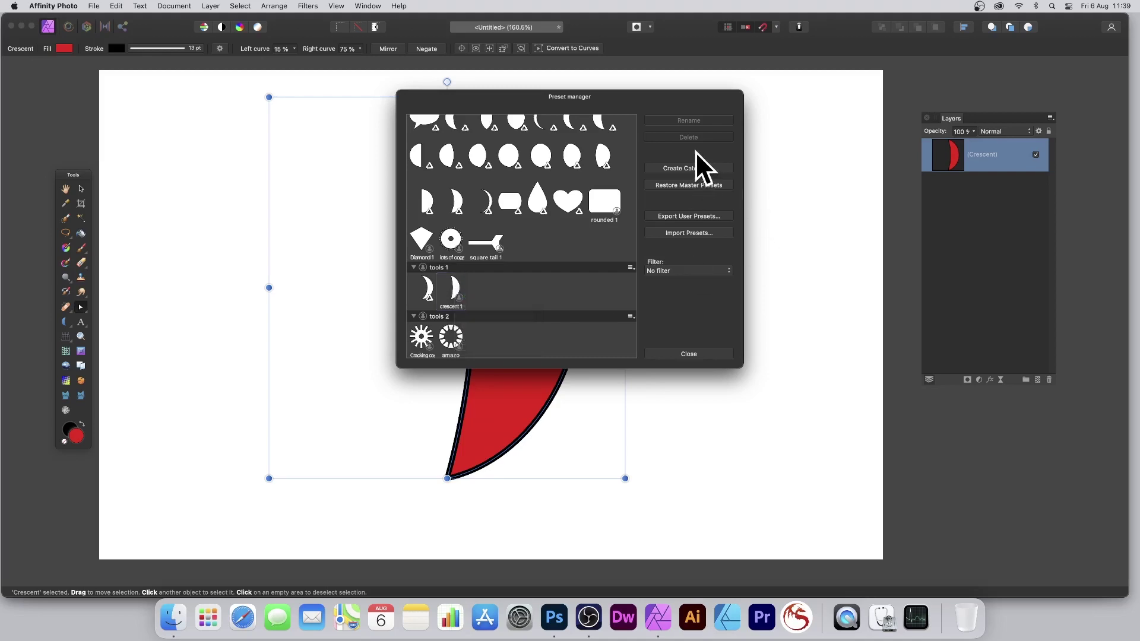
pyautogui.rightClick(537, 148)
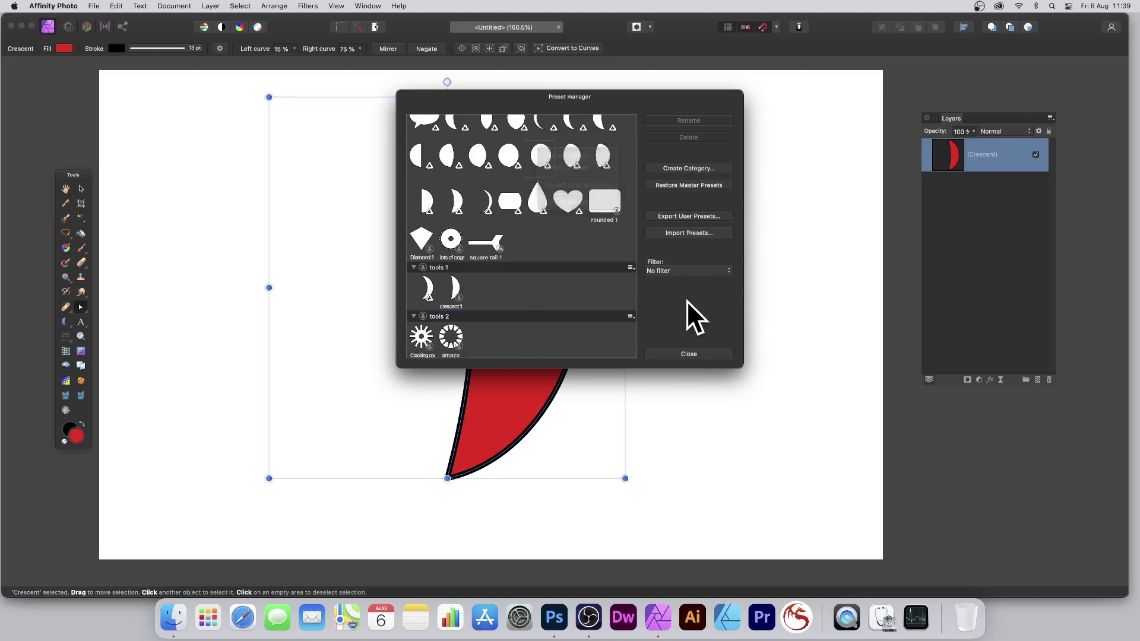
pyautogui.click(697, 356)
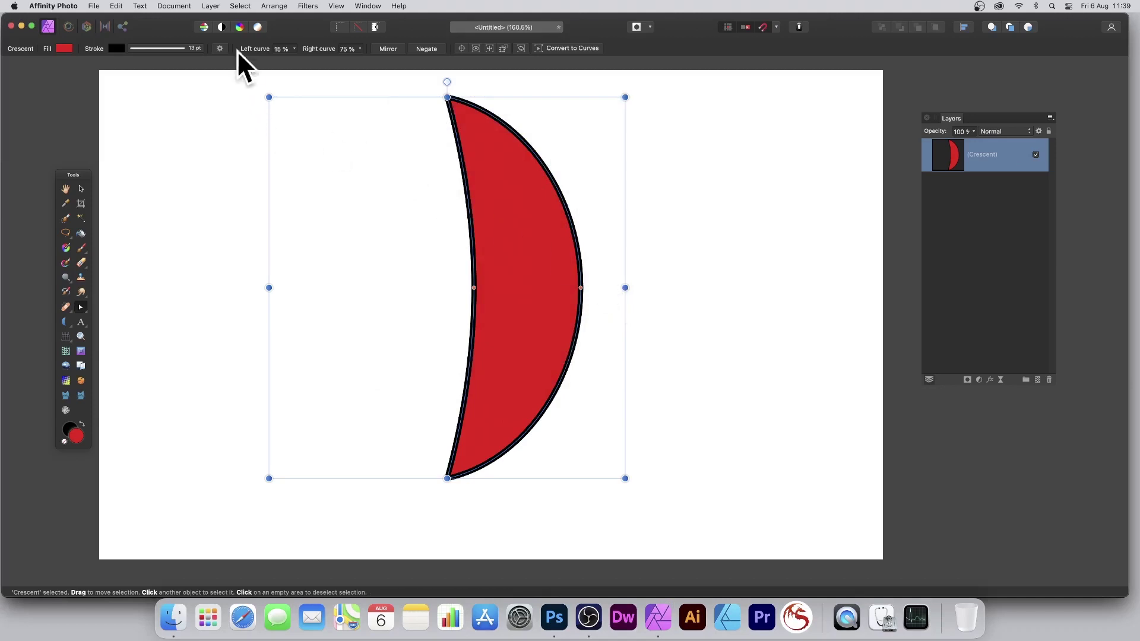
# Step: Reopen the crescent presets and bring up their management options
pyautogui.click(220, 49)
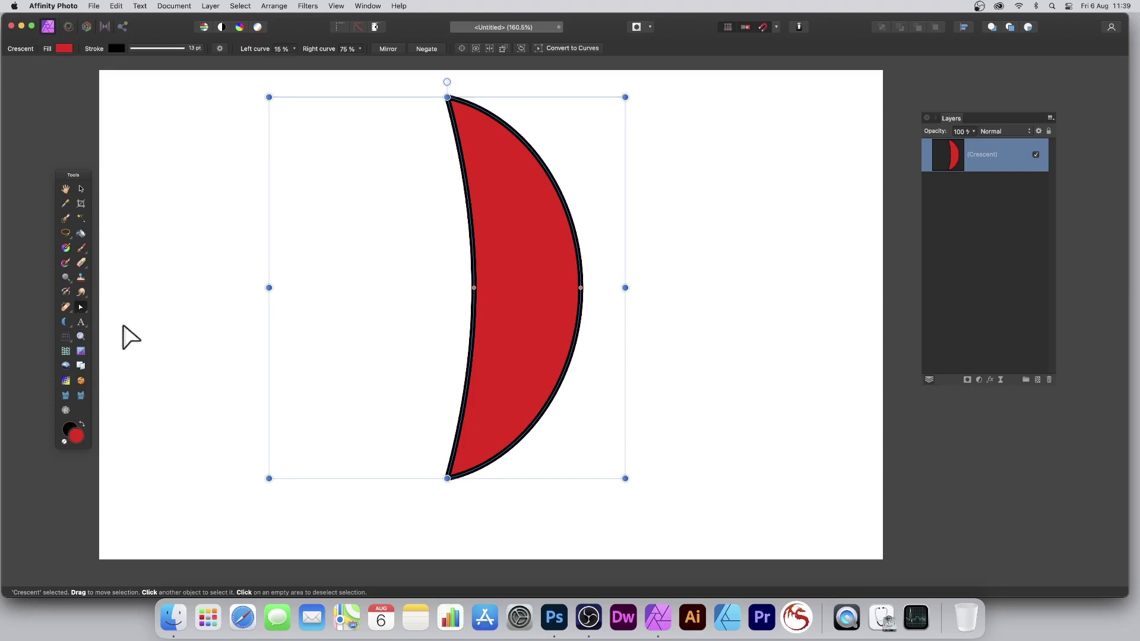
pyautogui.click(220, 48)
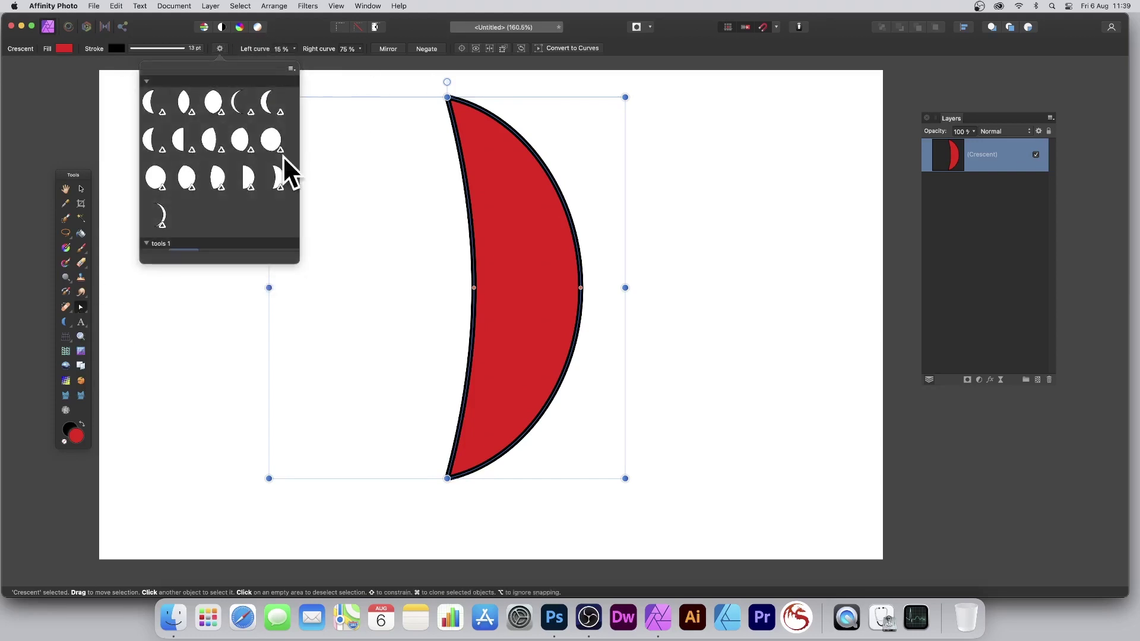
pyautogui.click(292, 69)
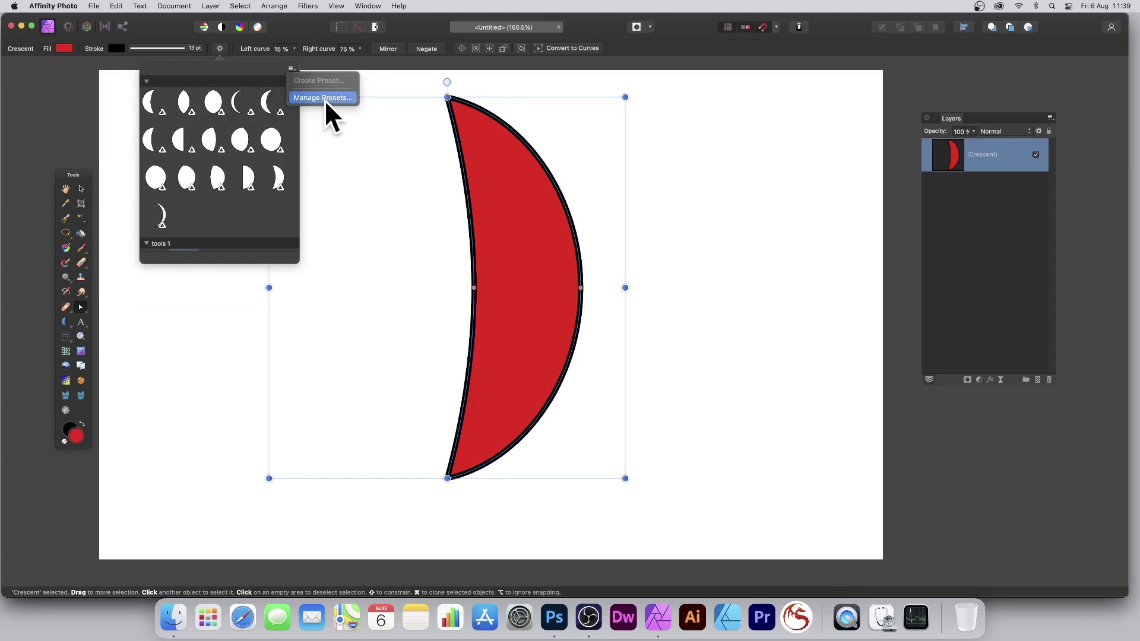